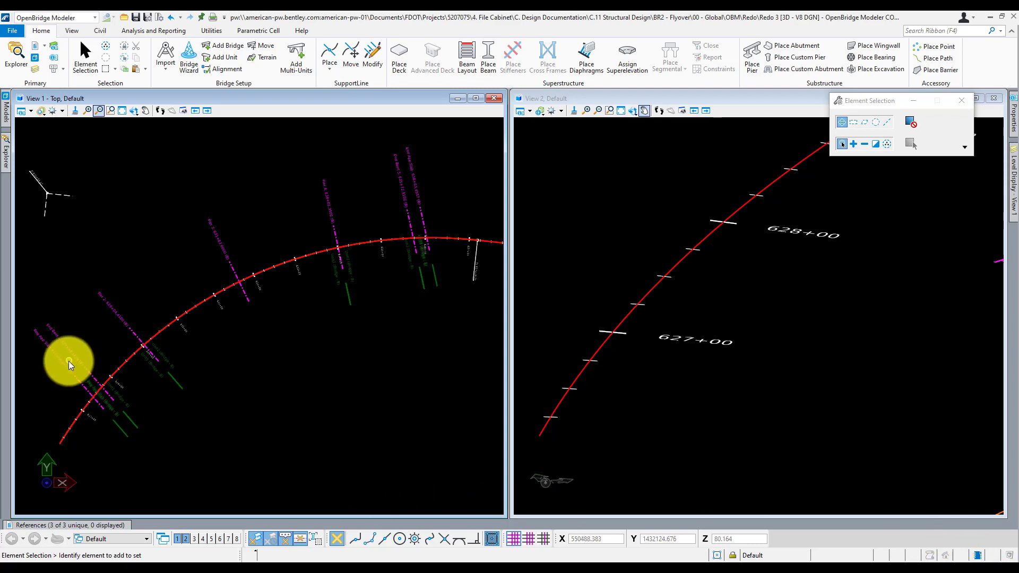
Step: Make the Beg App Slab unit the active unit of the bridge model
click(7, 155)
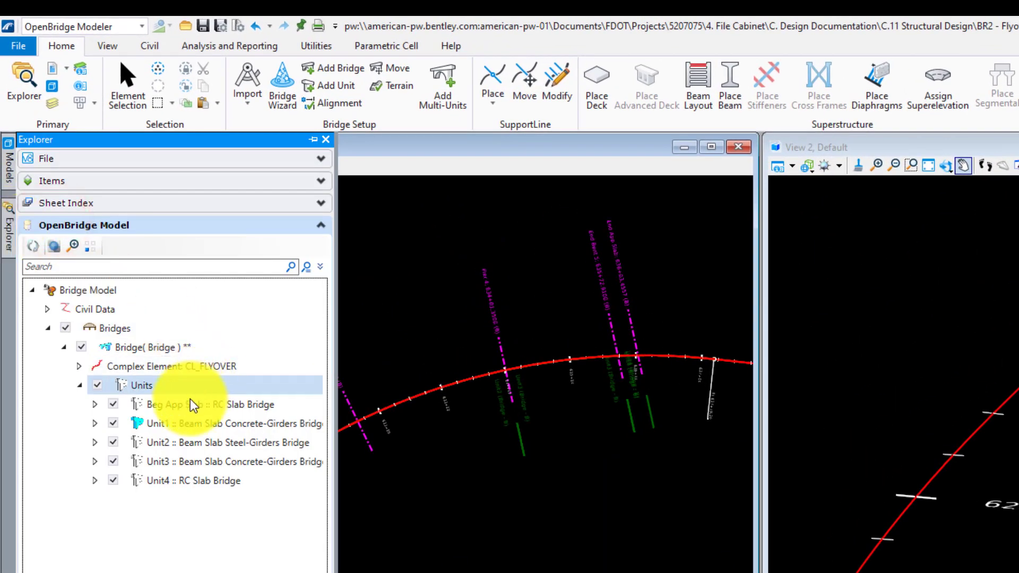
right_click(169, 405)
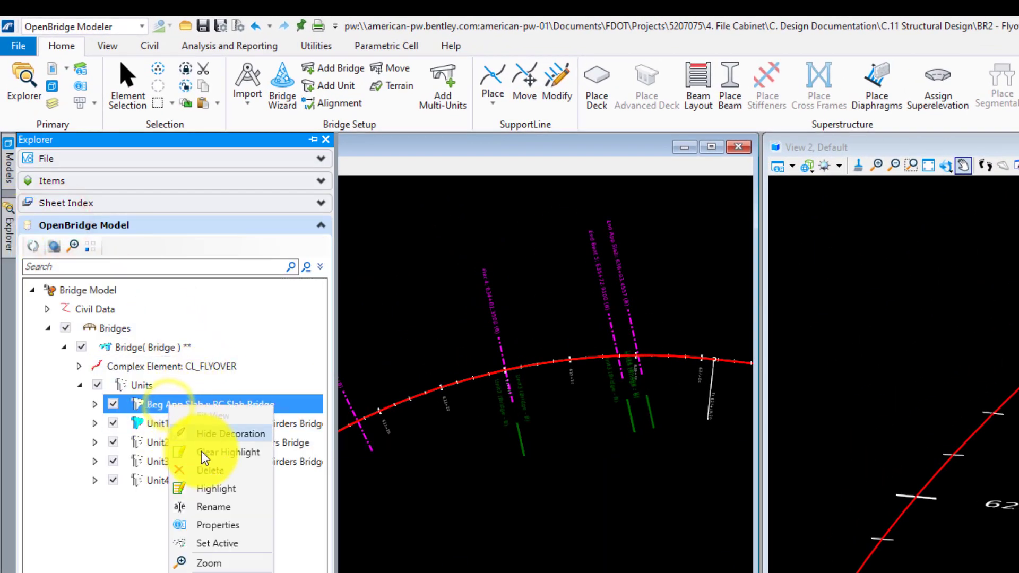
click(223, 544)
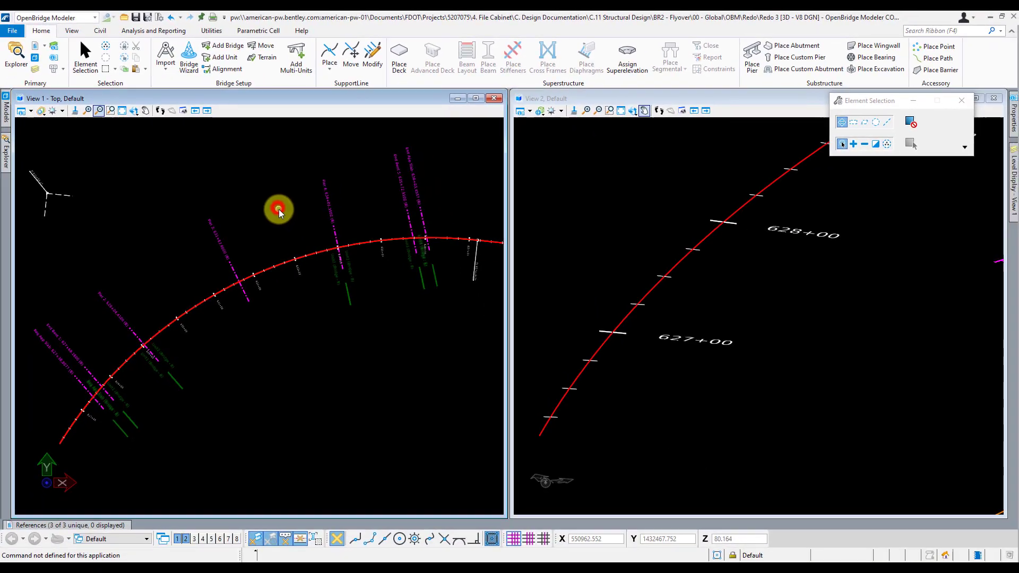
click(345, 262)
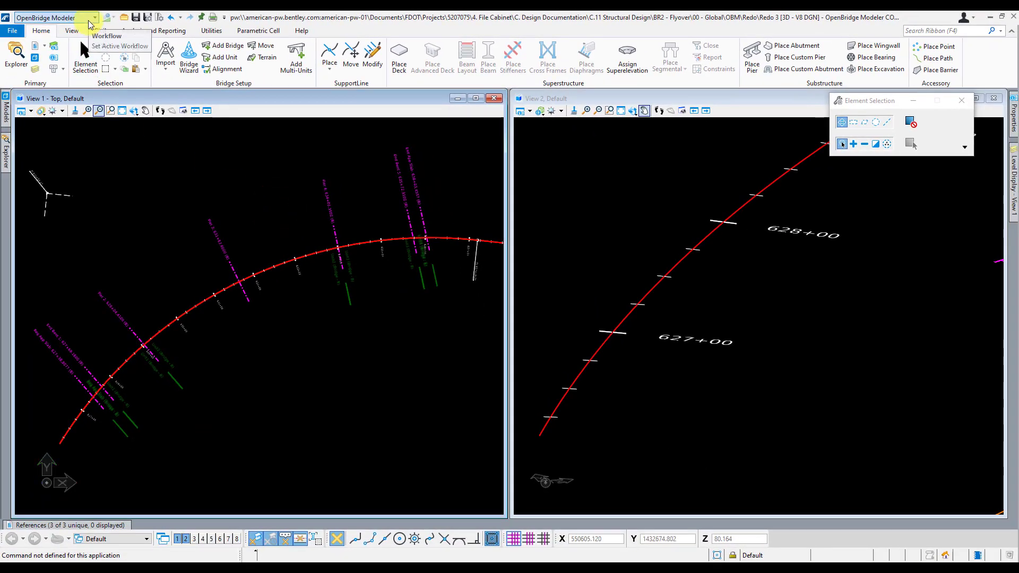
Step: Start placing a deck and choose the deck template Slab w/ constraints from the standard deck slabs
click(399, 58)
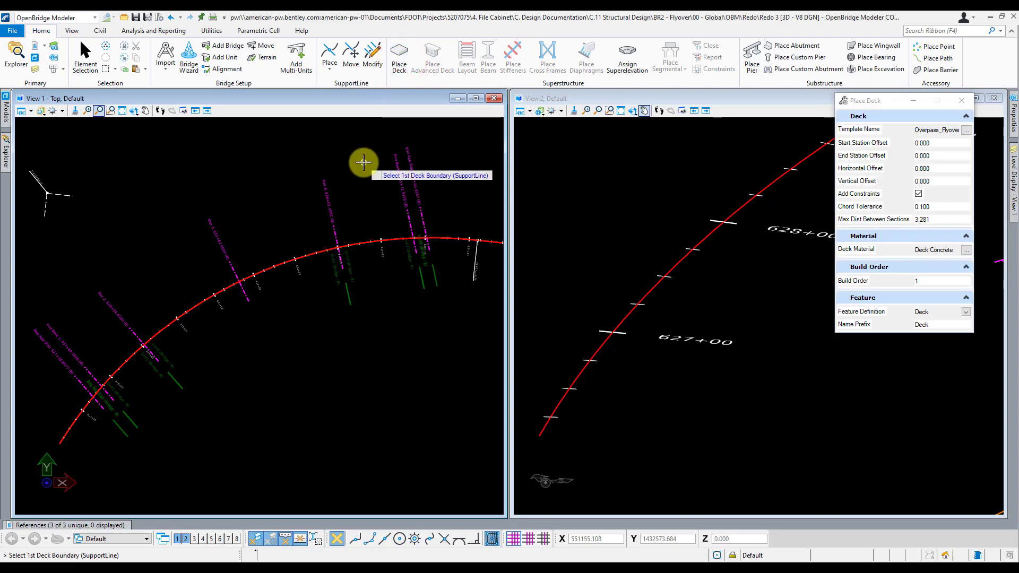
click(917, 169)
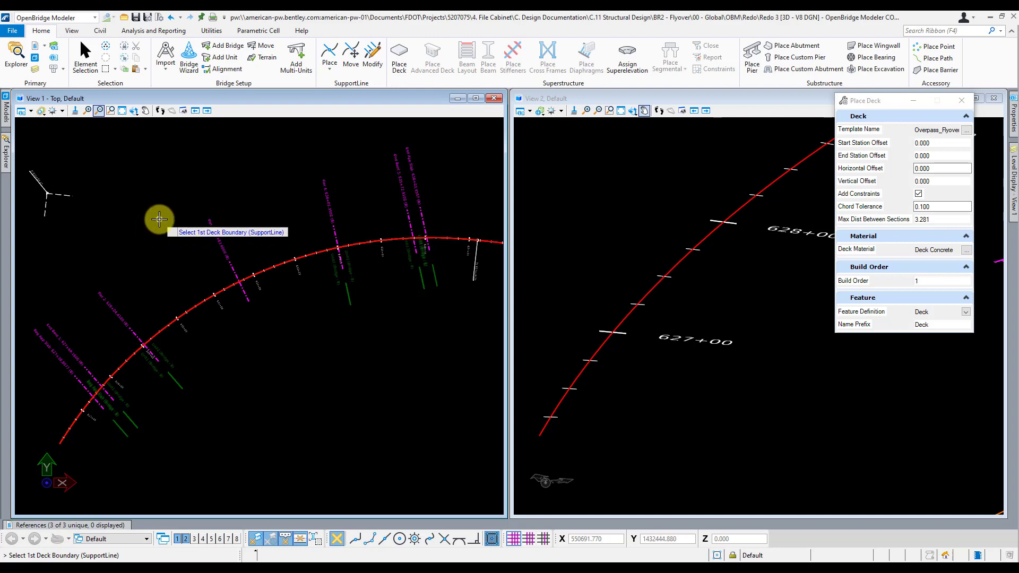
click(966, 130)
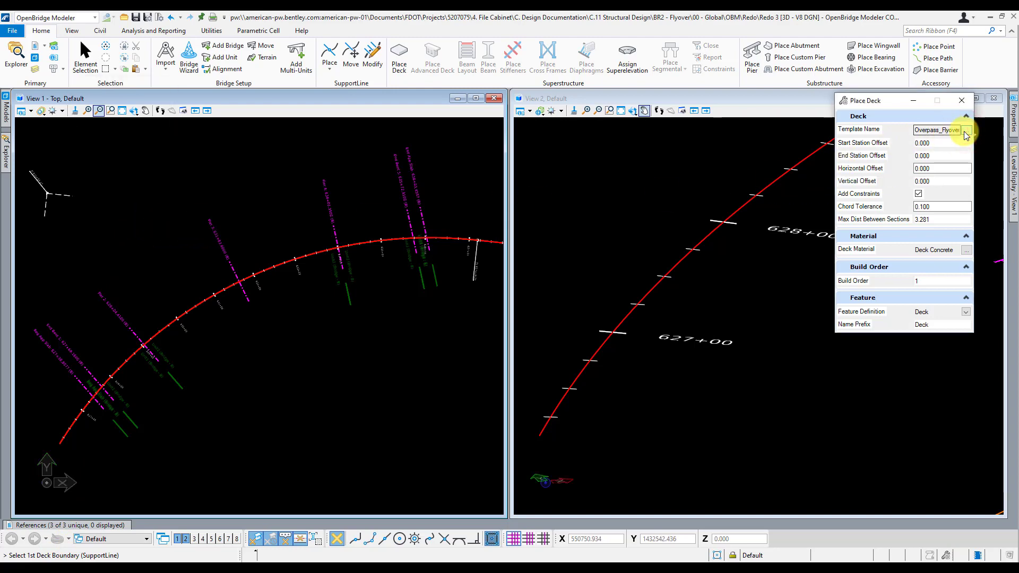
click(271, 88)
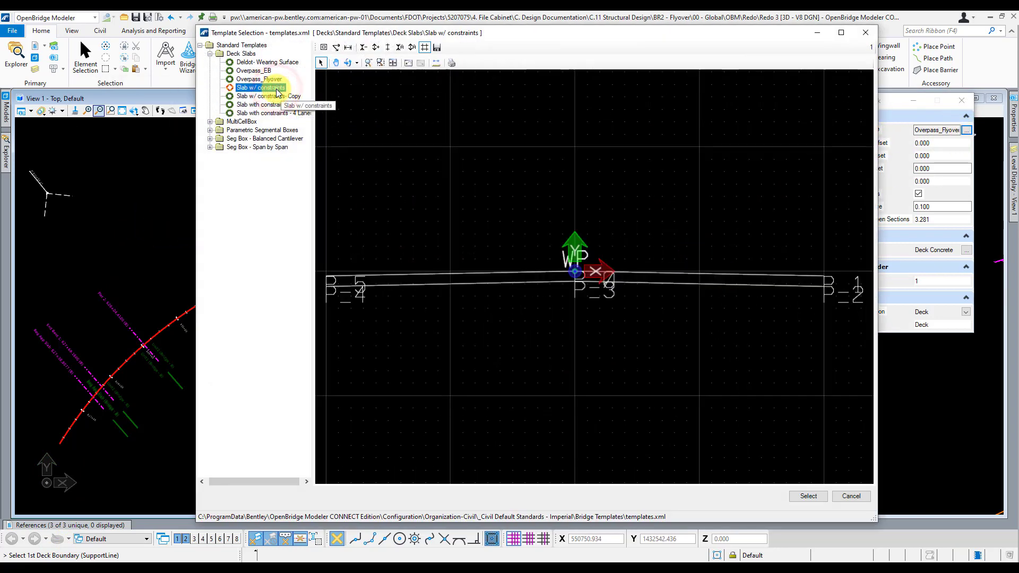
click(807, 496)
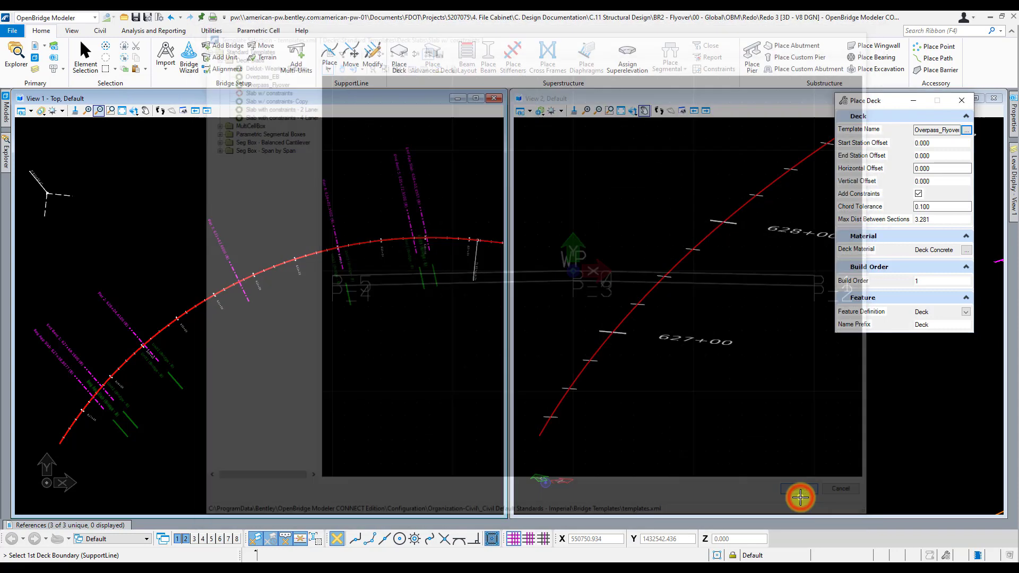
Step: Pick the Beg App Slab and End Bent 1 support lines as deck boundaries and continue to the deck's variable constraints
scroll(48, 385, up, 2)
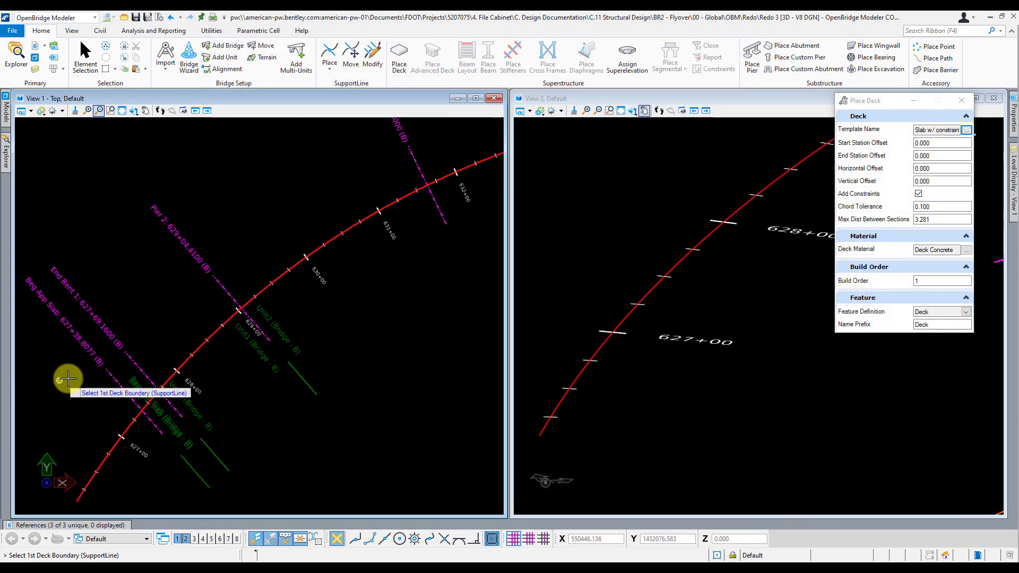
click(125, 351)
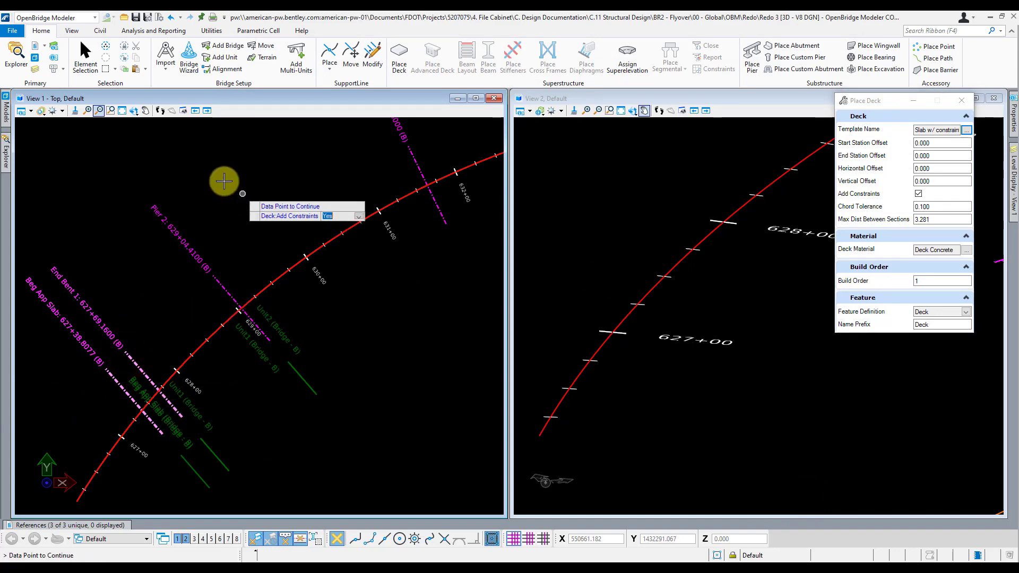
click(217, 177)
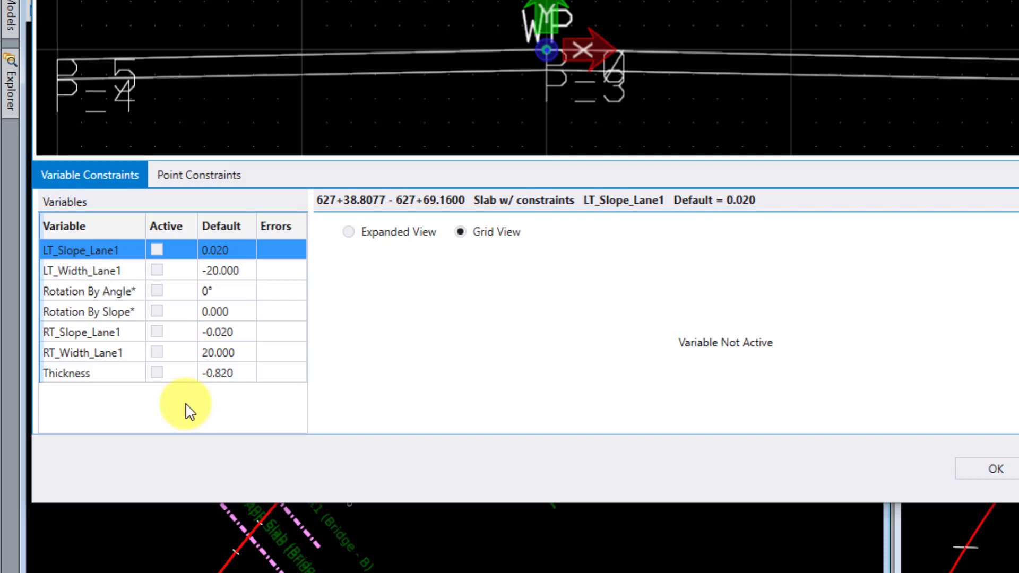
Step: Activate the variable constraints LT_Slope_Lane1, LT_Width_Lane1, RT_Slope_Lane1, RT_Width_Lane1 and Thickness
click(157, 248)
click(157, 270)
click(157, 311)
click(157, 332)
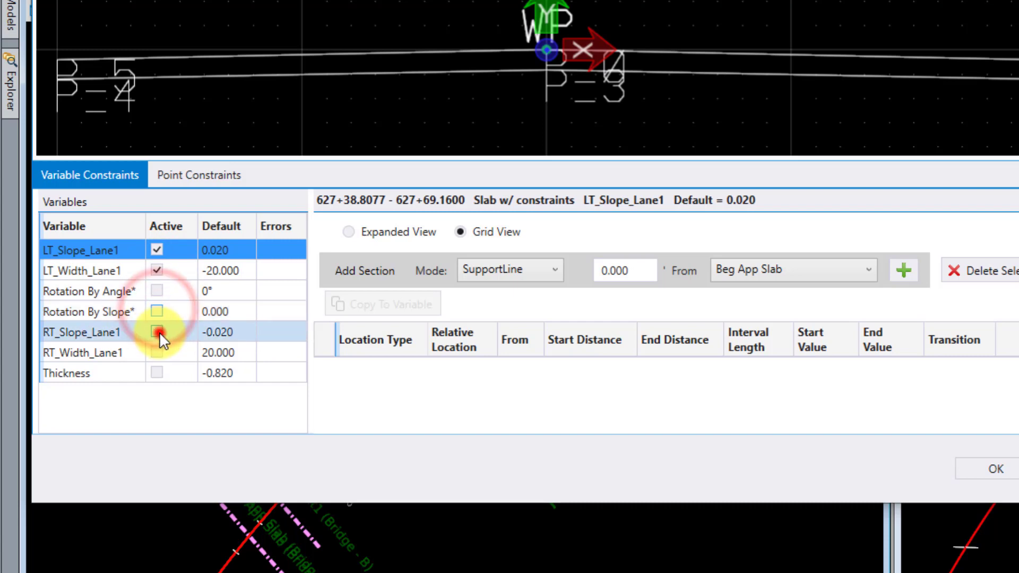
click(157, 352)
click(156, 373)
Step: Add a SupportLine section at 0.000 from Beg App Slab to each of the five active variables
click(105, 251)
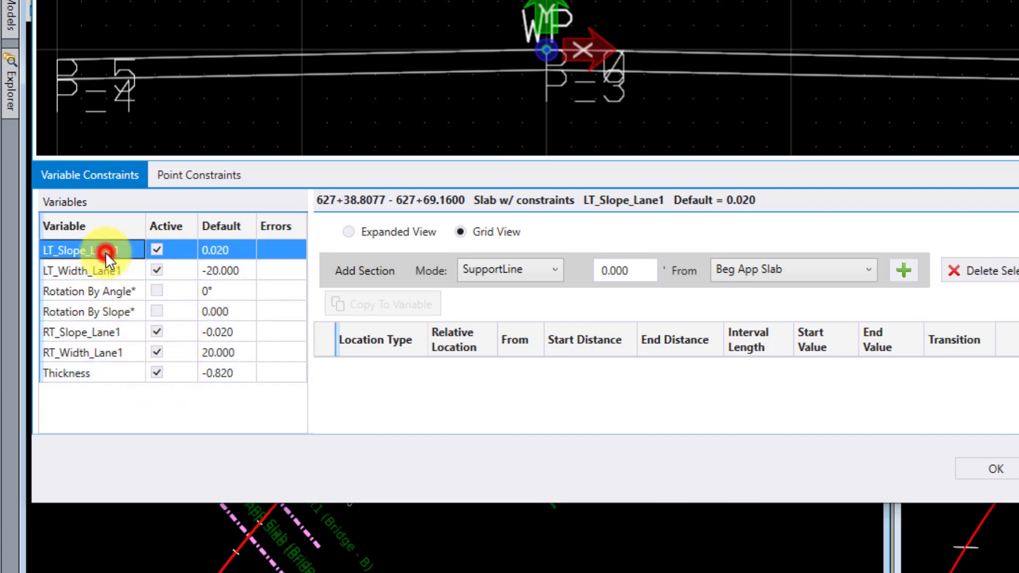
click(904, 271)
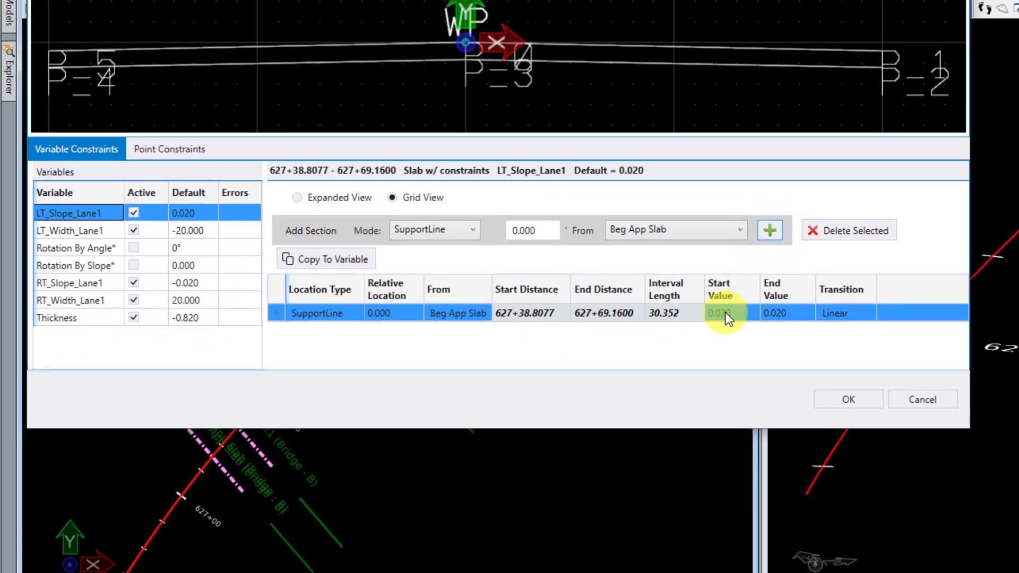
click(103, 230)
click(770, 231)
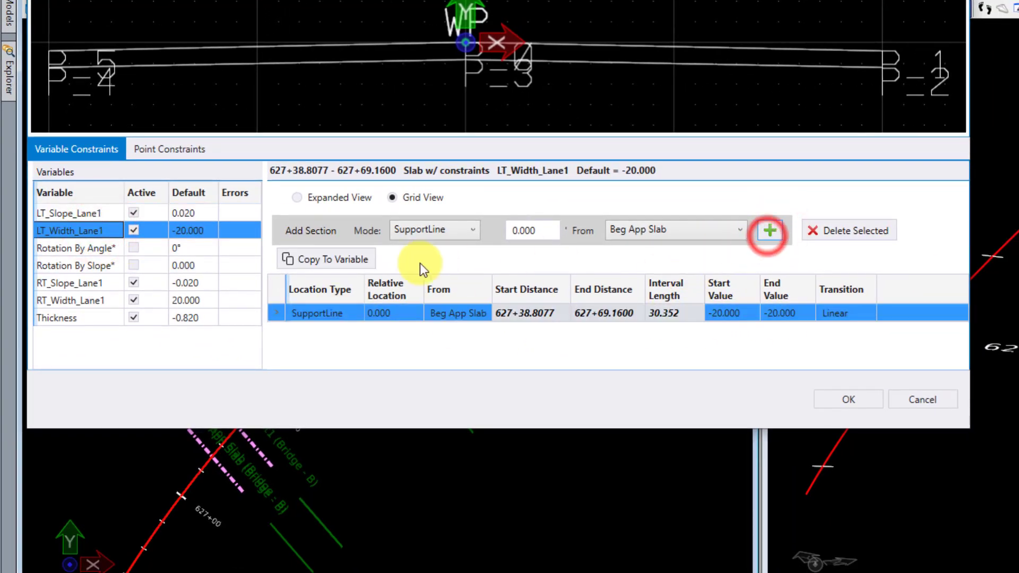
click(80, 283)
click(772, 231)
click(75, 300)
click(771, 232)
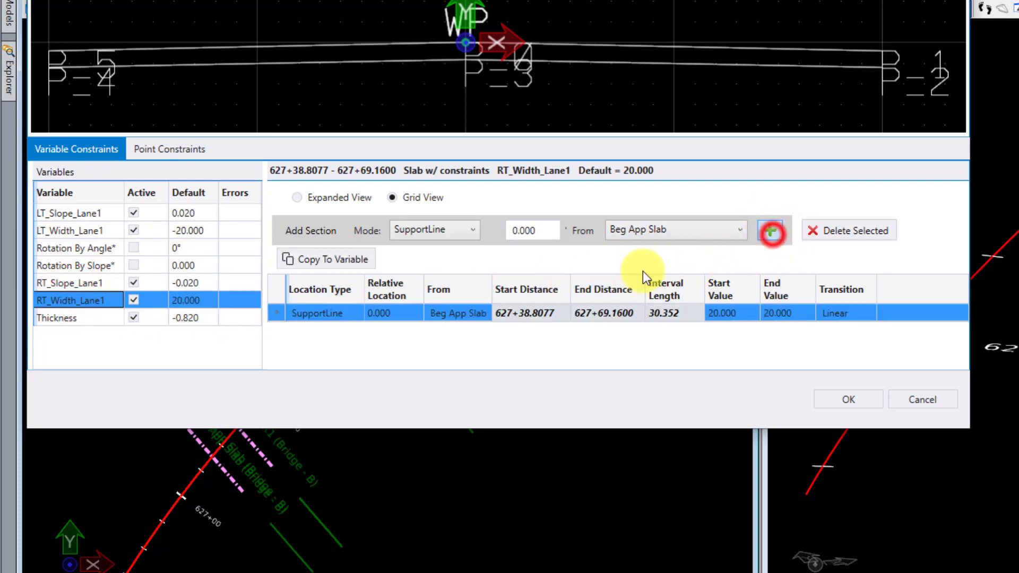
click(57, 317)
click(769, 231)
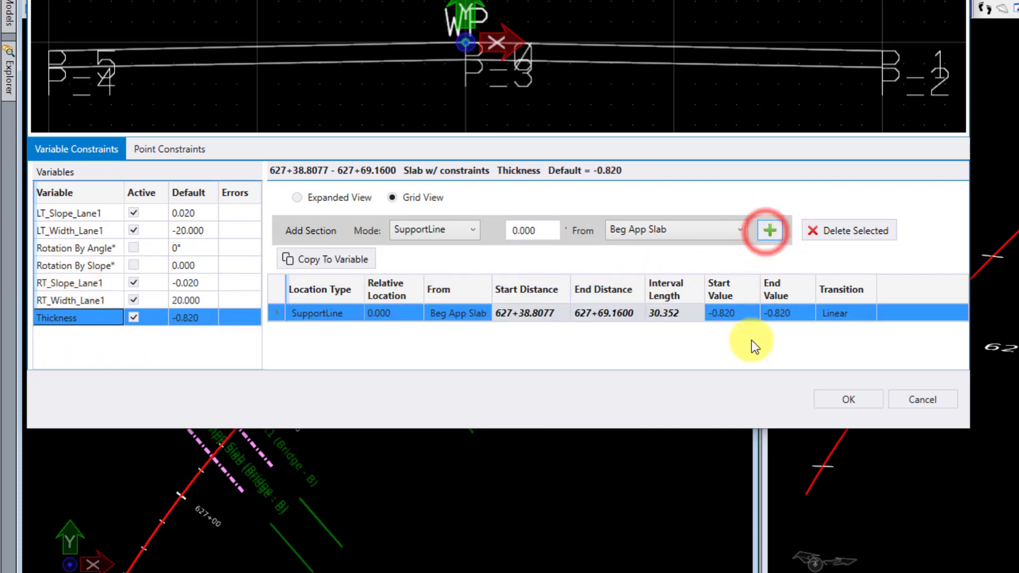
Step: Add a second section to the Thickness variable and delete it again
click(773, 231)
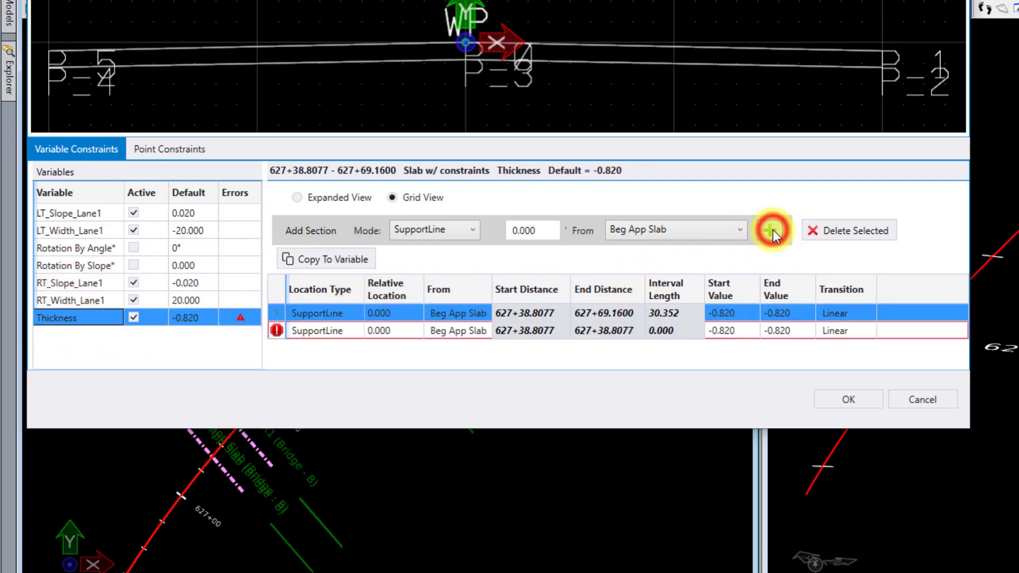
click(280, 330)
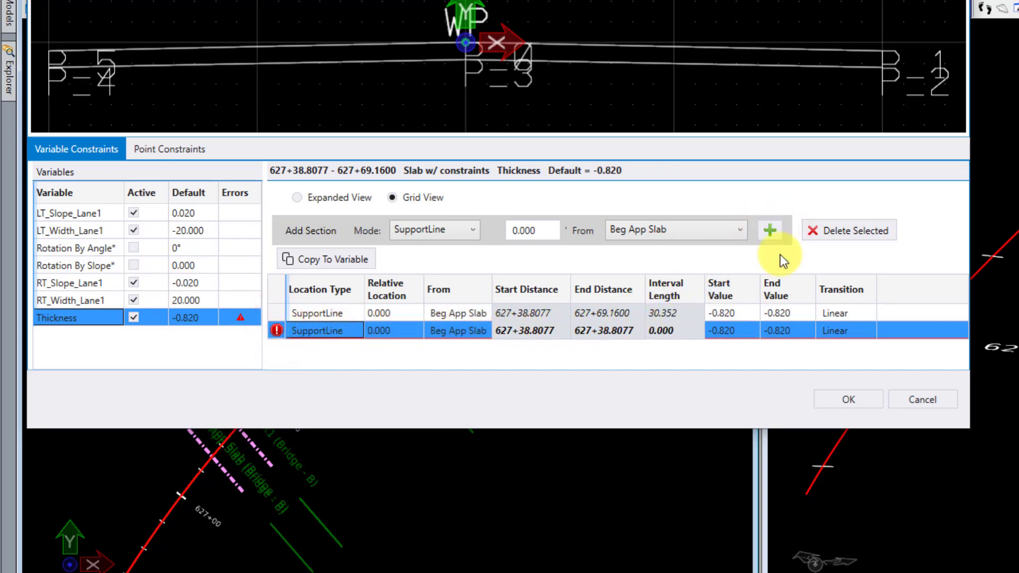
click(830, 233)
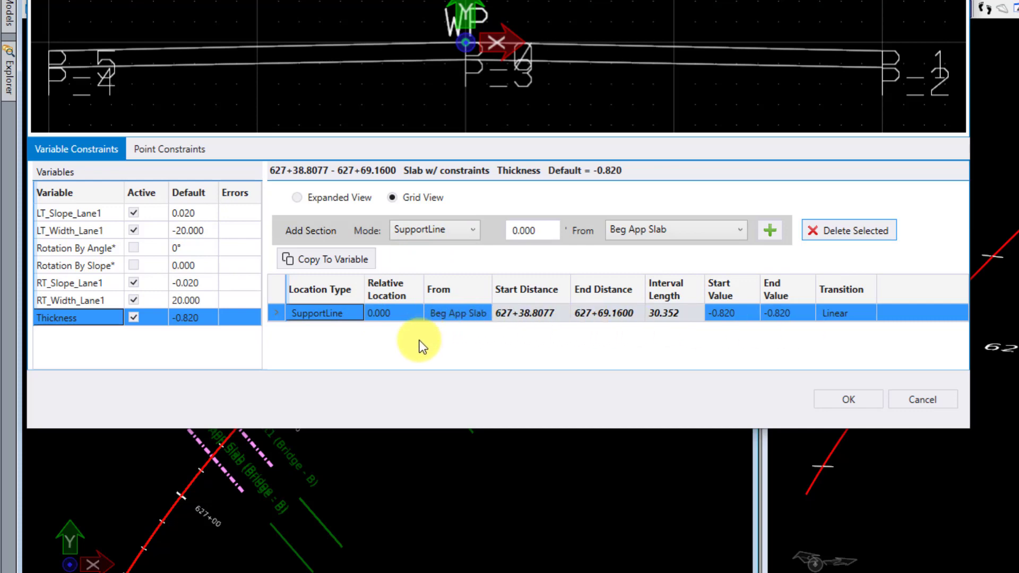
Step: Examine the location type options and relative location of the Thickness section without changing them
click(339, 312)
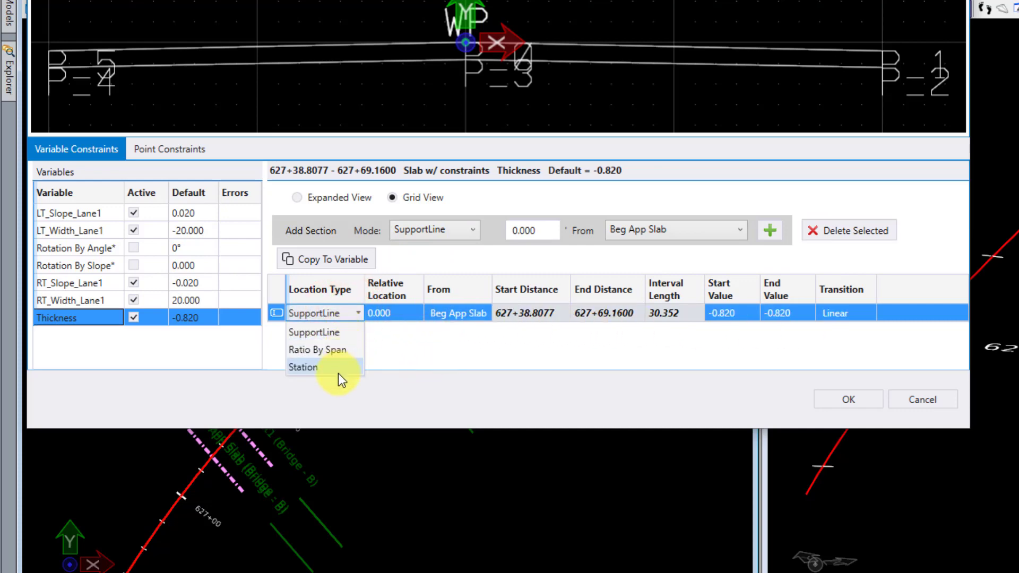
click(413, 360)
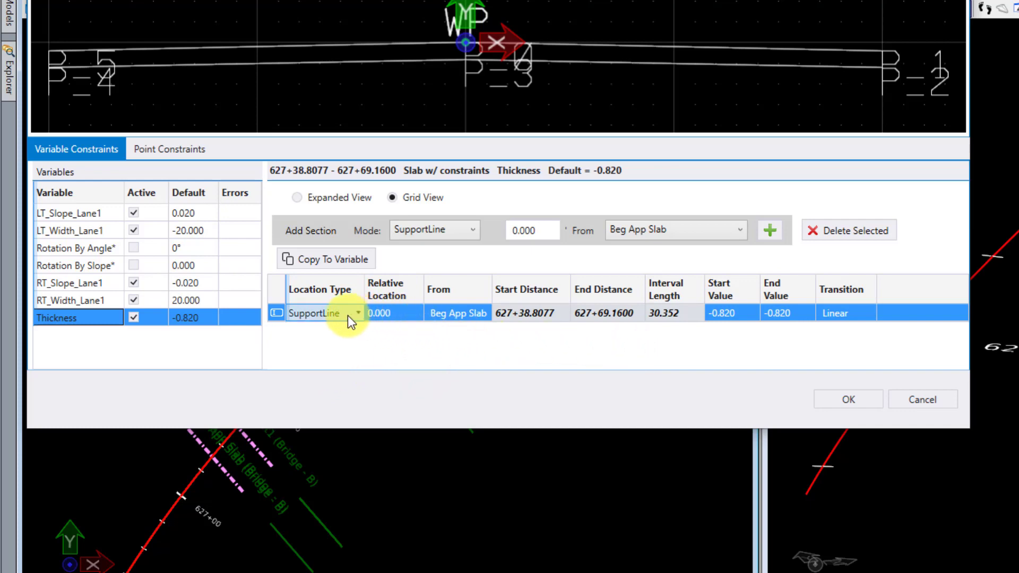
click(431, 352)
click(412, 314)
click(393, 316)
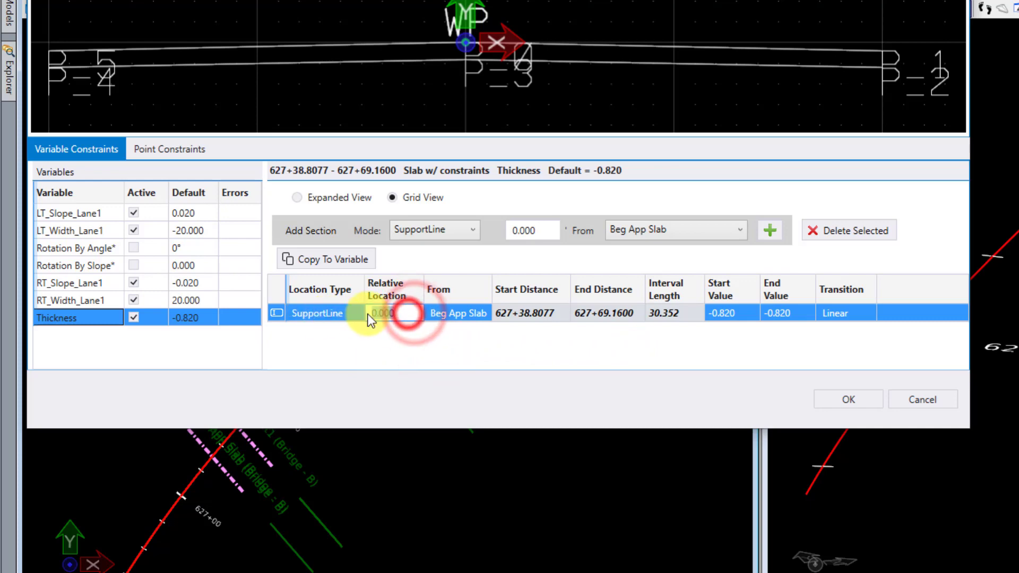
click(617, 331)
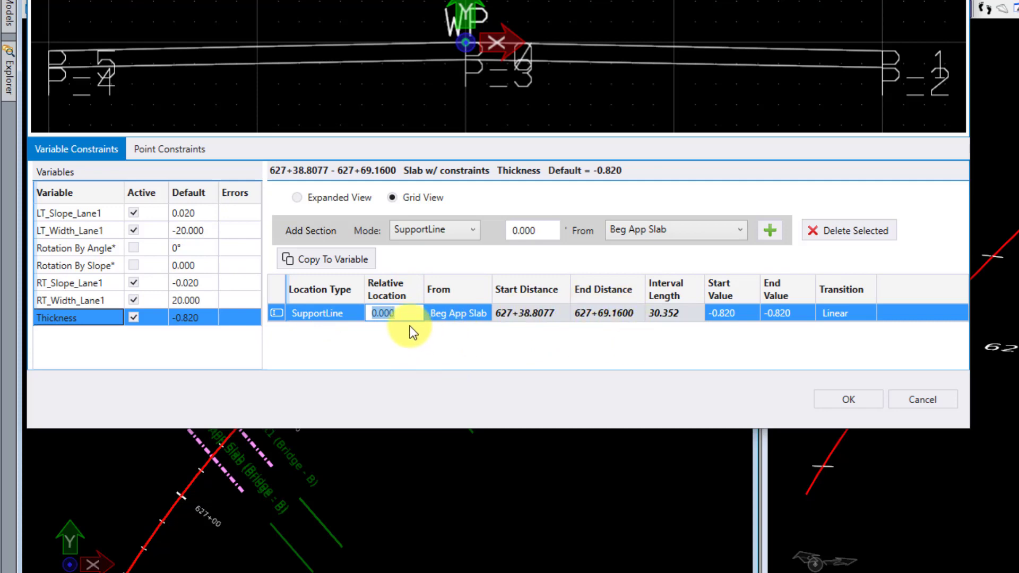
click(355, 312)
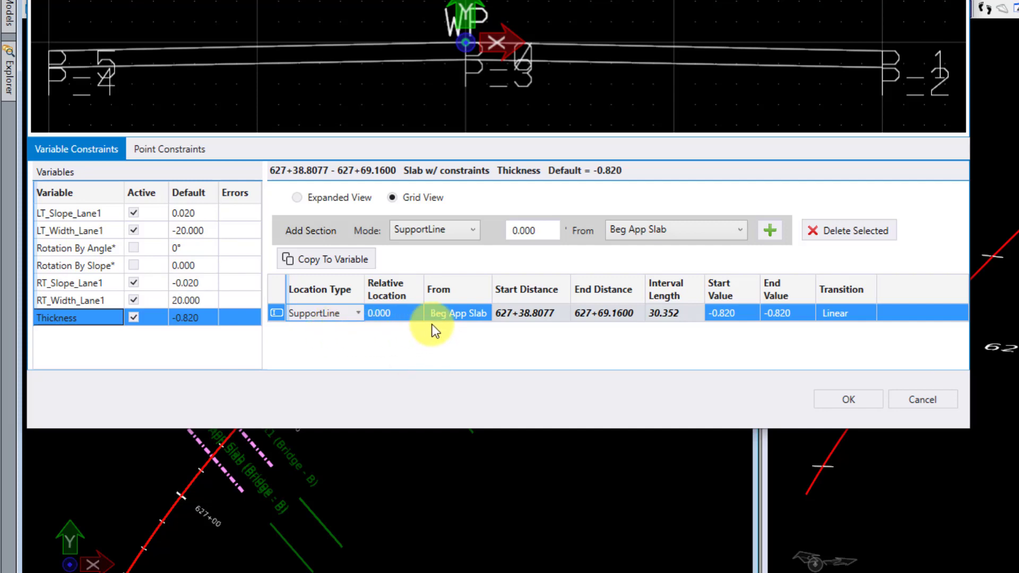
Step: Set the start value of the LT_Slope_Lane1 section to -.0803
click(90, 215)
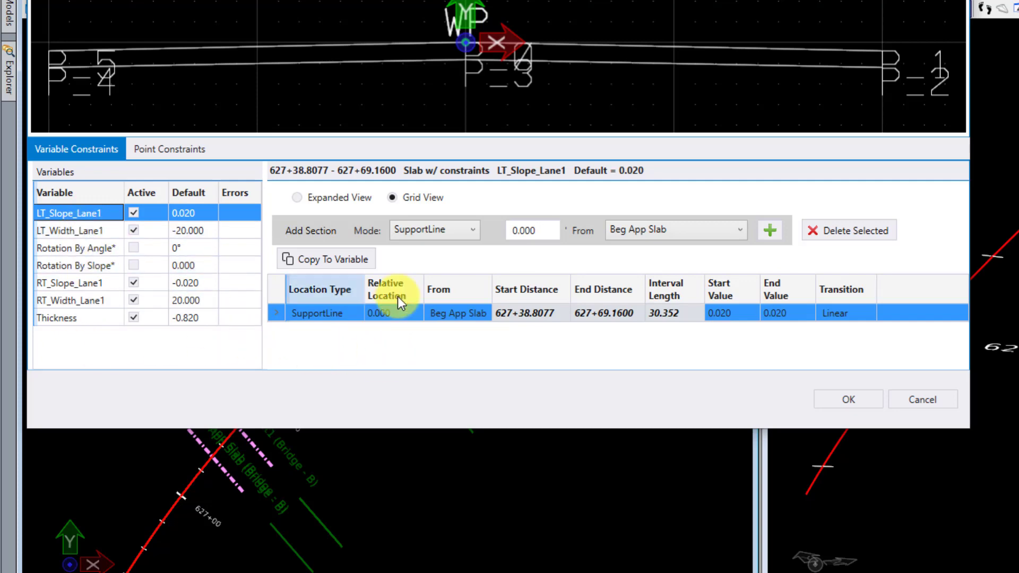
click(731, 314)
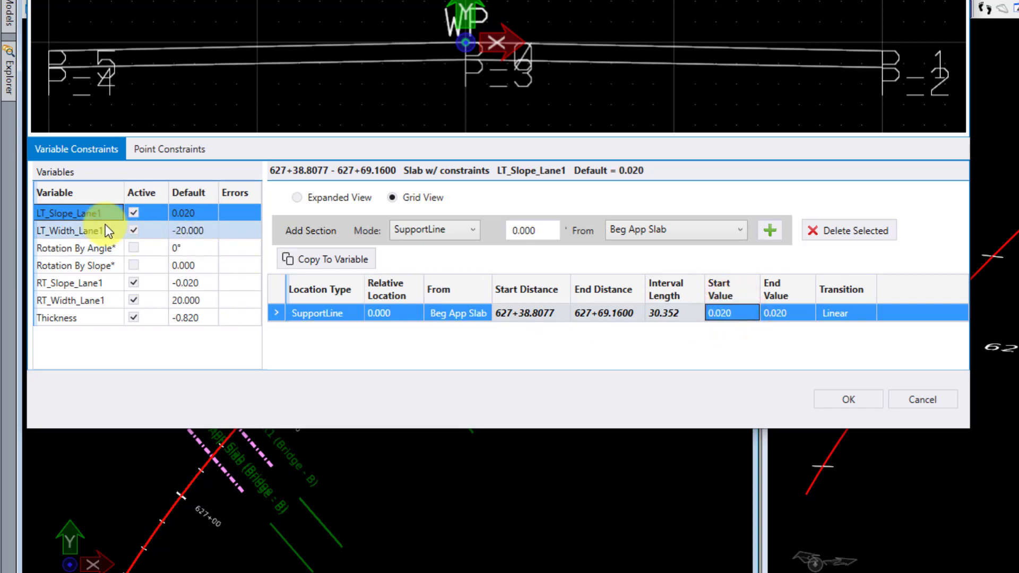
click(737, 314)
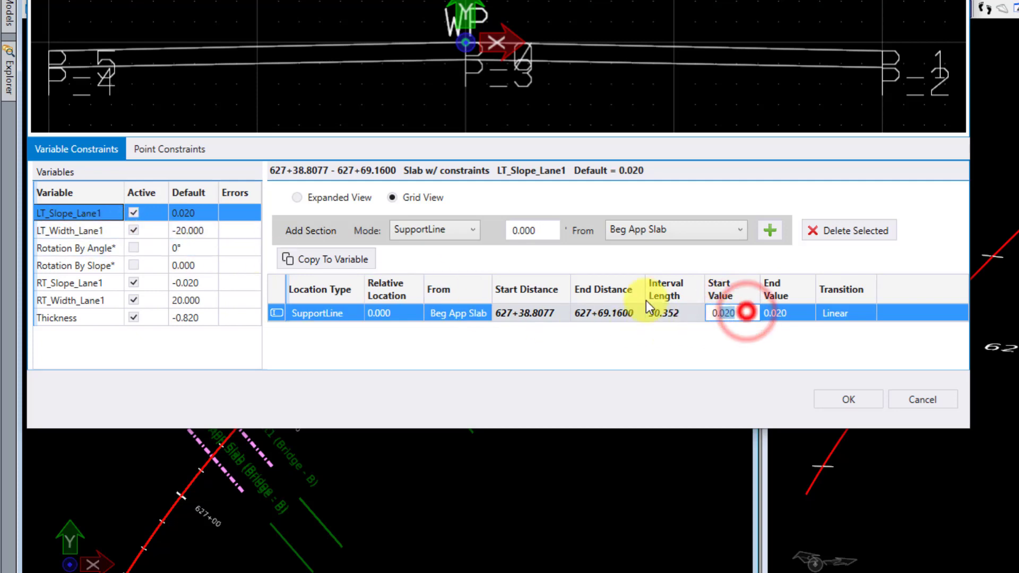
text(-.)
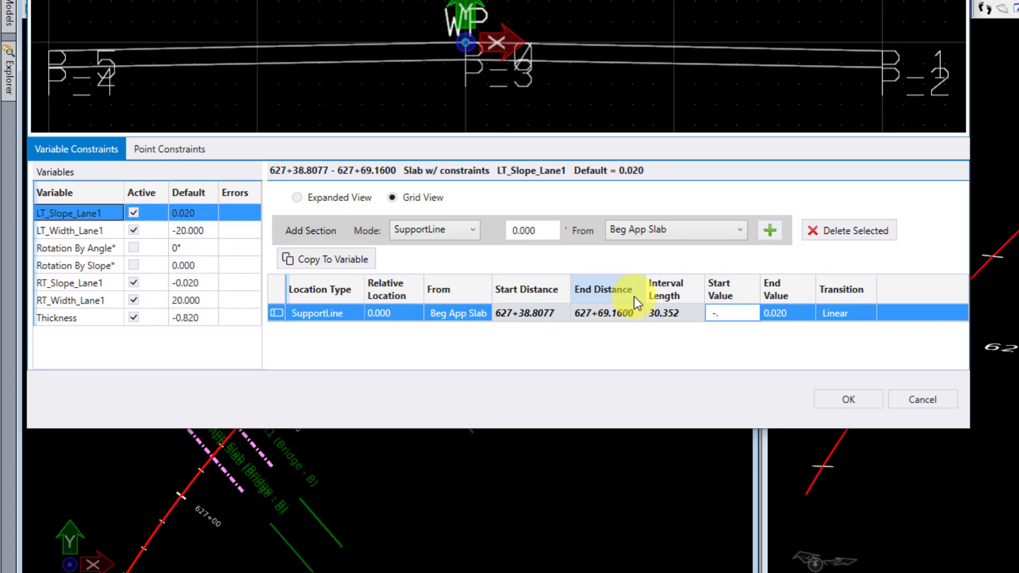
text(0803)
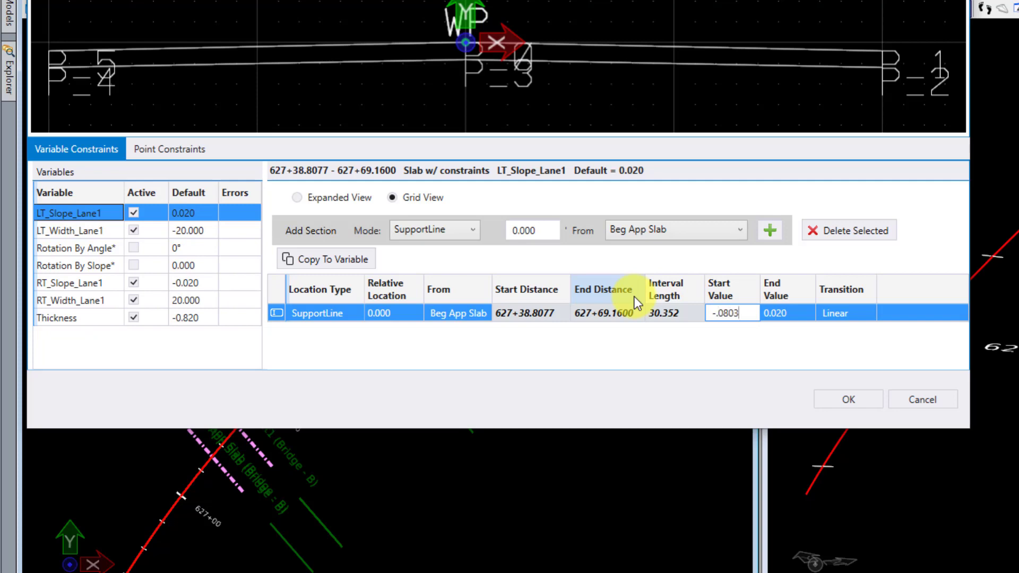
double_click(739, 312)
right_click(740, 312)
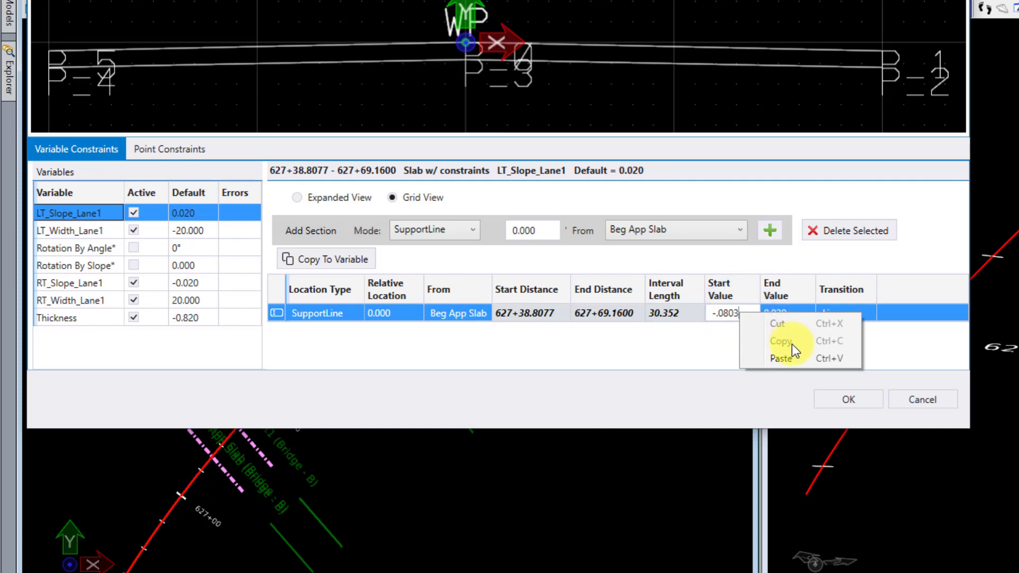
click(735, 312)
Step: Set the end value of the LT_Slope_Lane1 section to -.0803
click(778, 313)
click(802, 313)
text(-.0803)
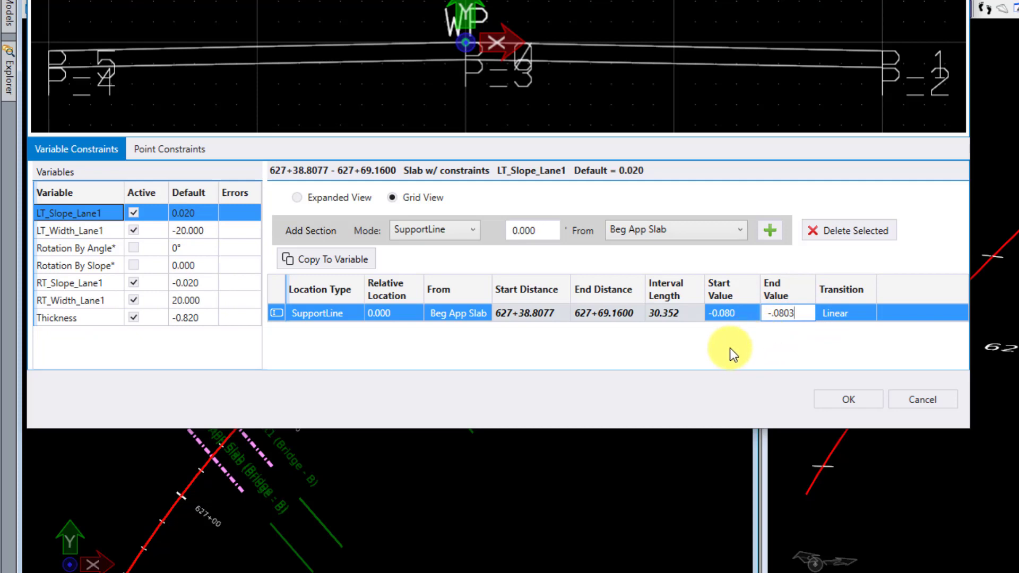
click(727, 314)
click(774, 313)
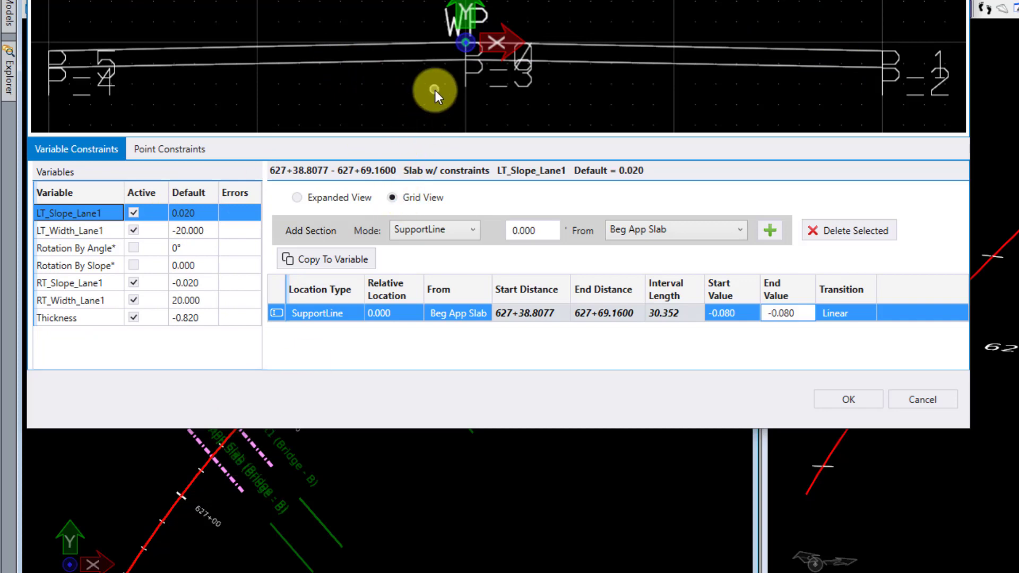
Step: Set the start and end values of the LT_Width_Lane1 section to -35.5
click(78, 229)
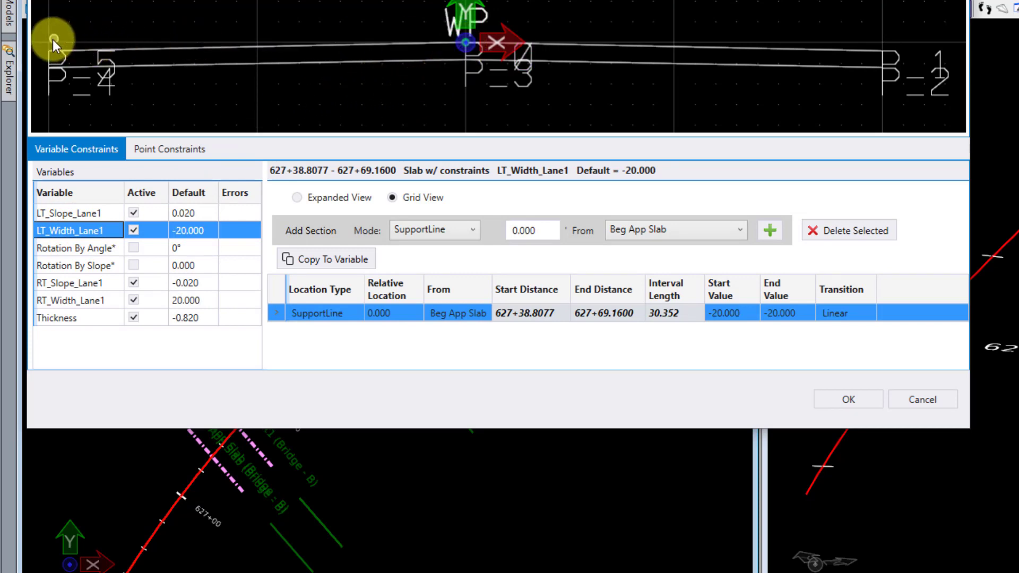
click(748, 313)
text(-35.5)
click(804, 313)
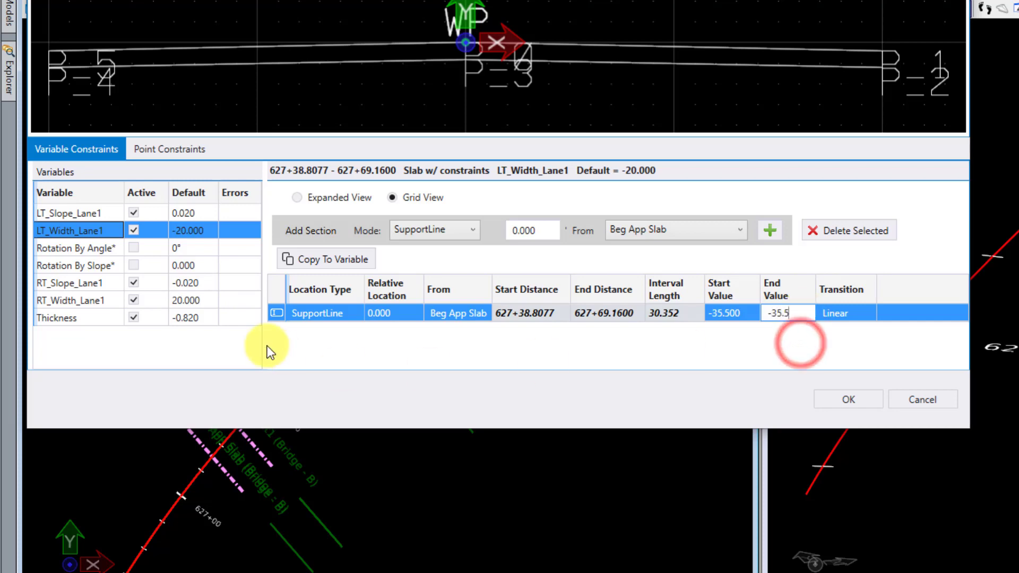
Step: Set the start and end values of the RT_Slope_Lane1 section to -.0803
click(93, 280)
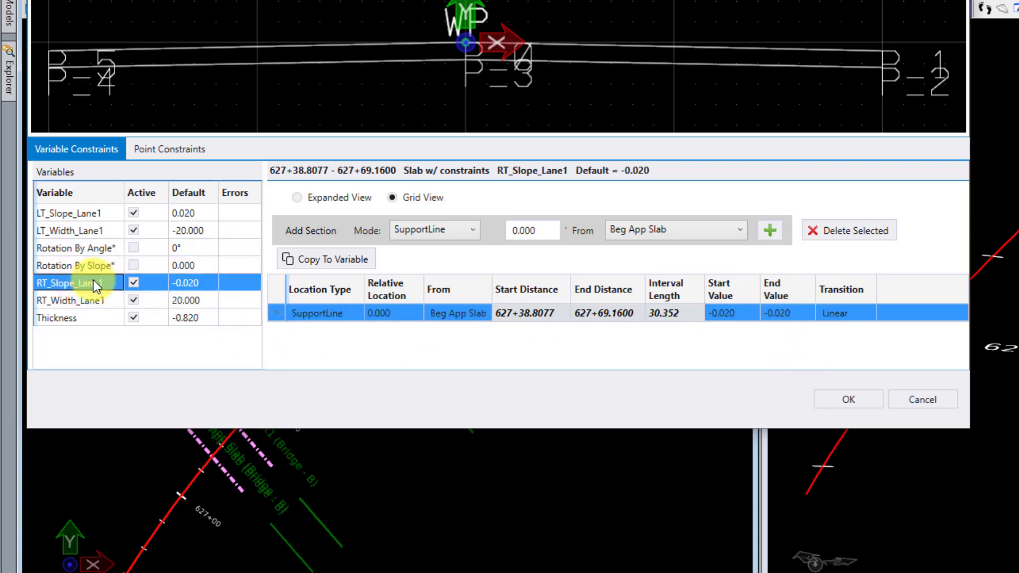
click(748, 315)
text(-)
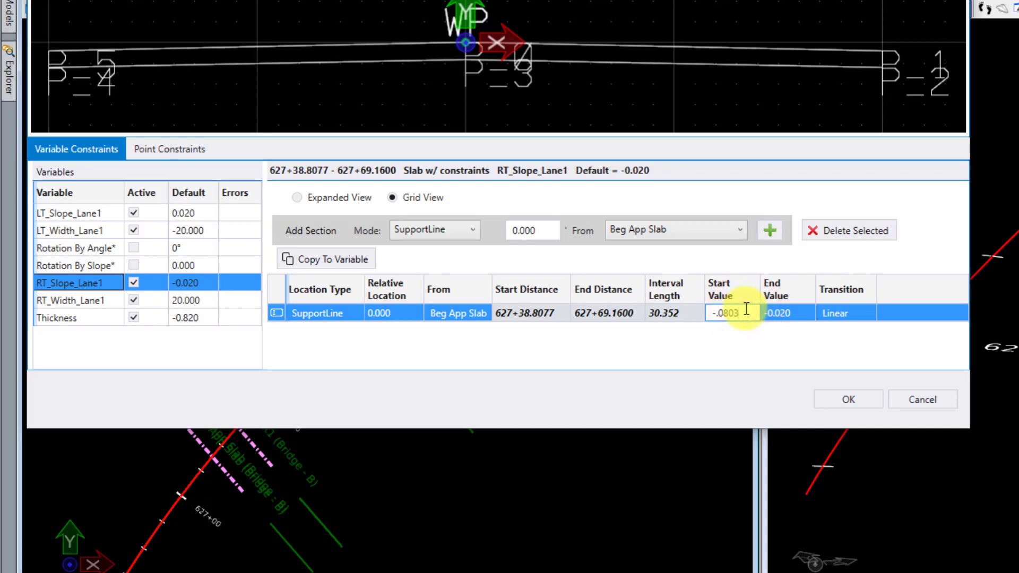
text(.0803)
click(793, 319)
click(801, 315)
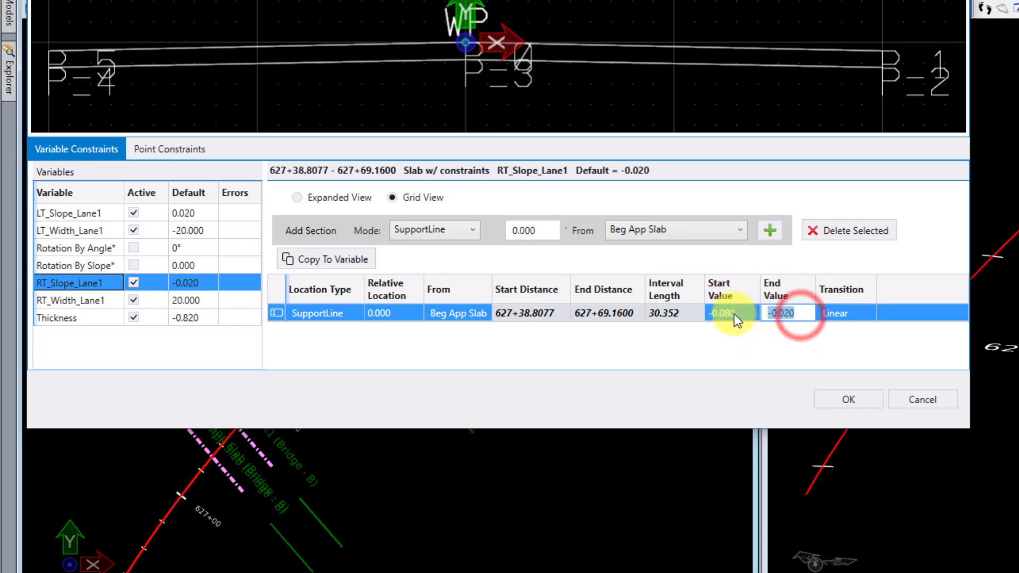
text(-.0803)
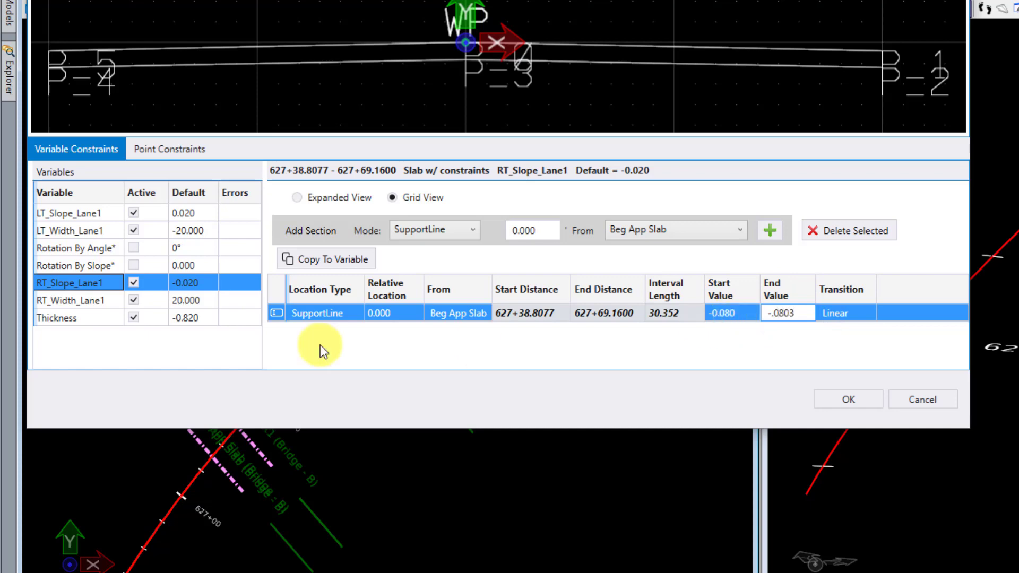
Step: Set the start and end values of the RT_Width_Lane1 section to 15
click(103, 301)
click(749, 316)
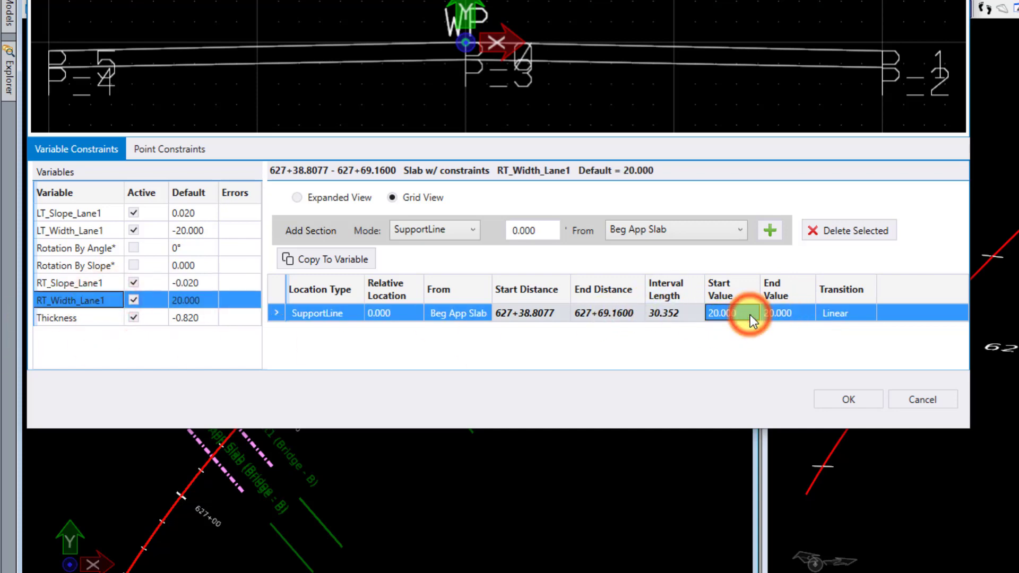
click(750, 317)
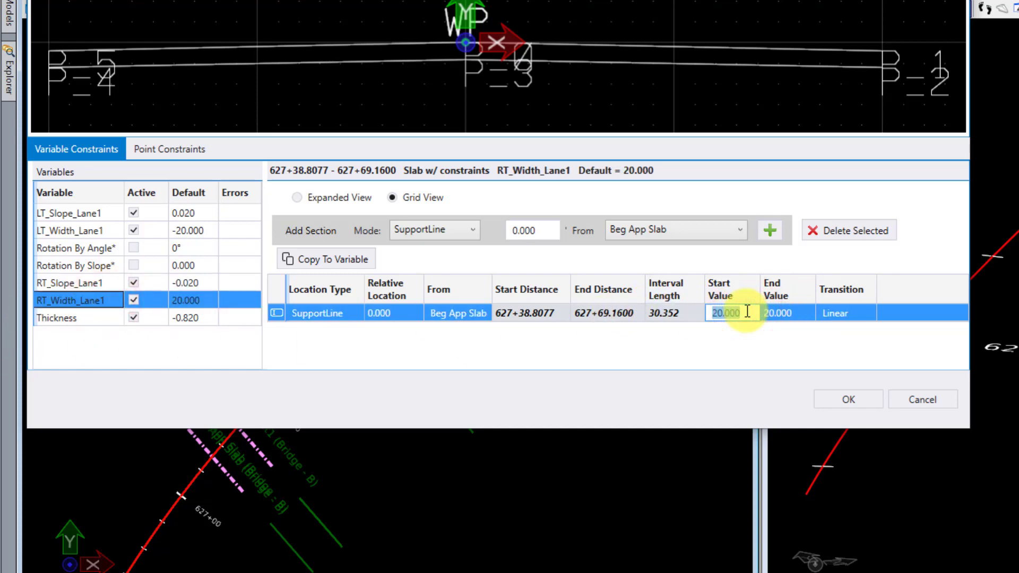
text(15)
click(799, 313)
click(799, 314)
text(15)
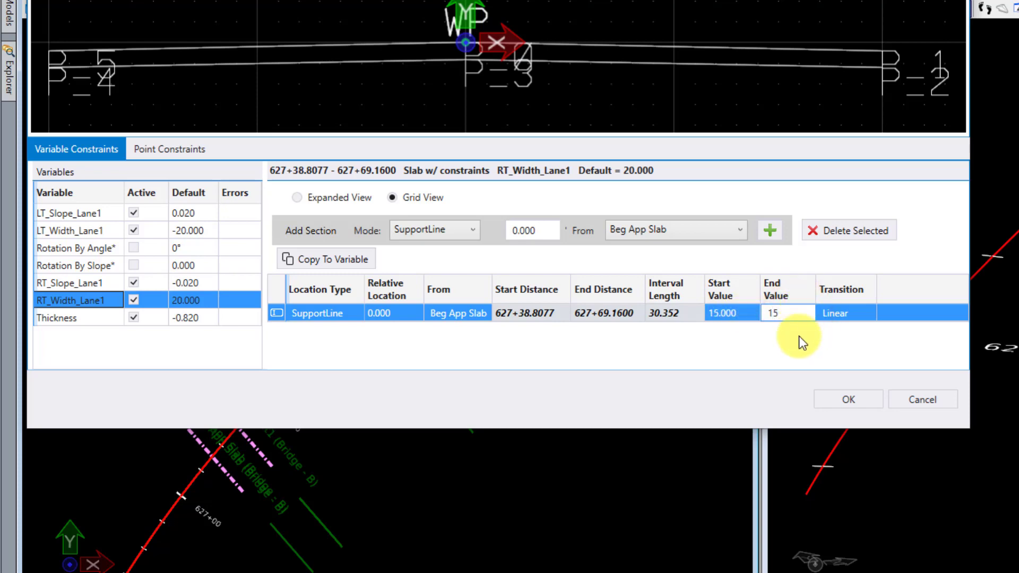
click(799, 340)
Step: Set the start and end values of the Thickness section to -.070833
click(98, 318)
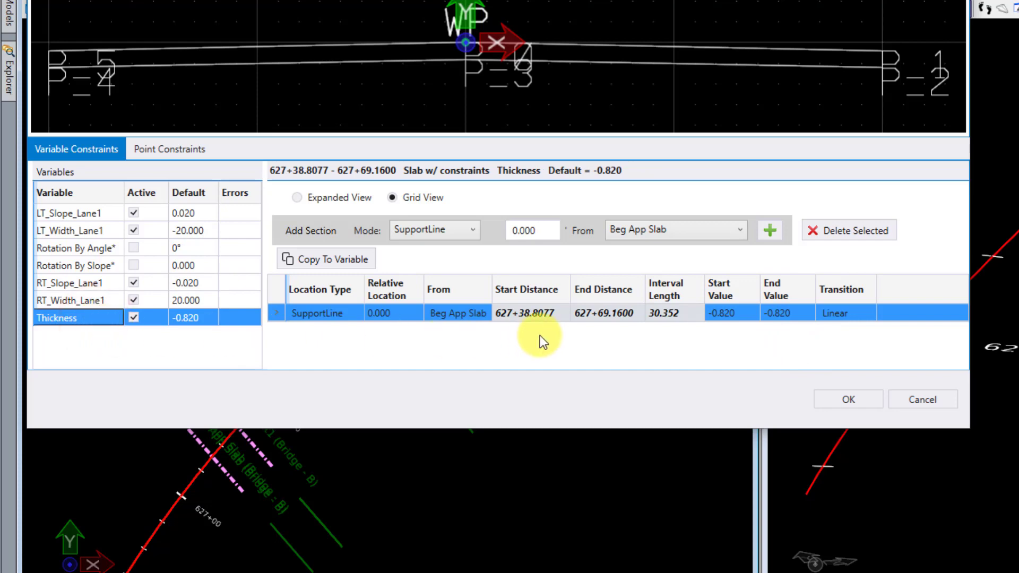
click(740, 317)
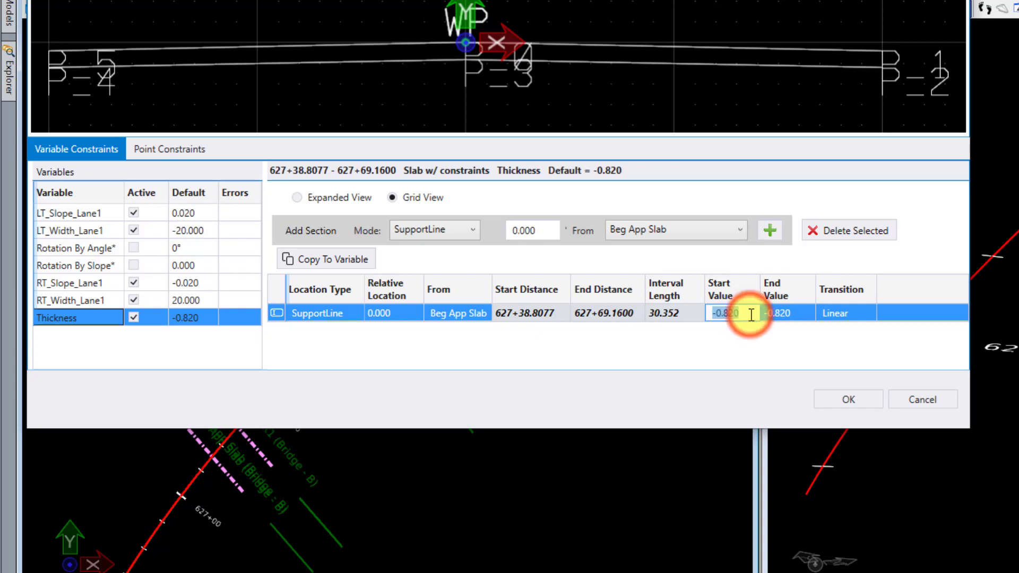
click(752, 313)
double_click(751, 313)
text(-)
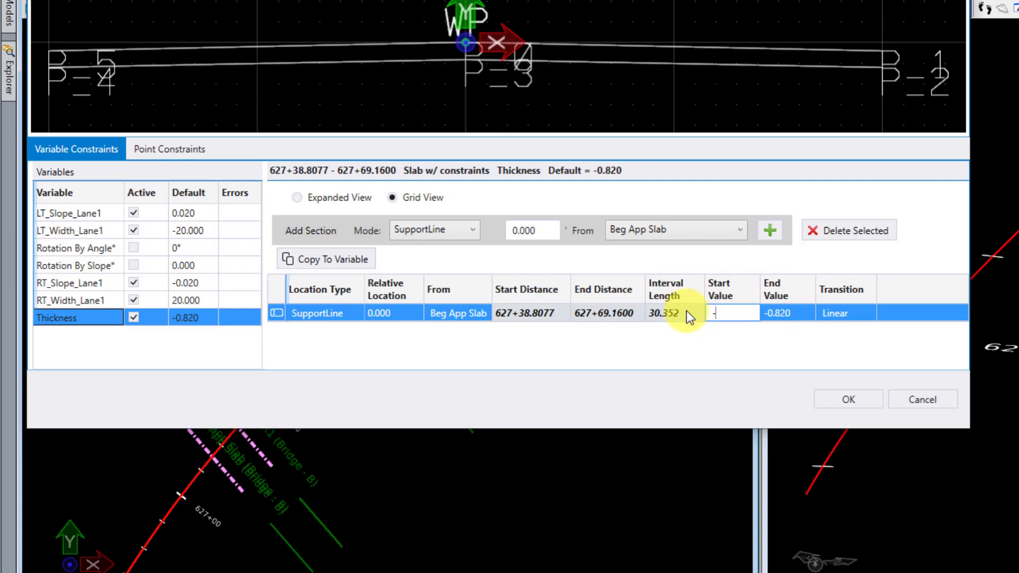
text(.070833)
click(750, 314)
key(ctrl+c)
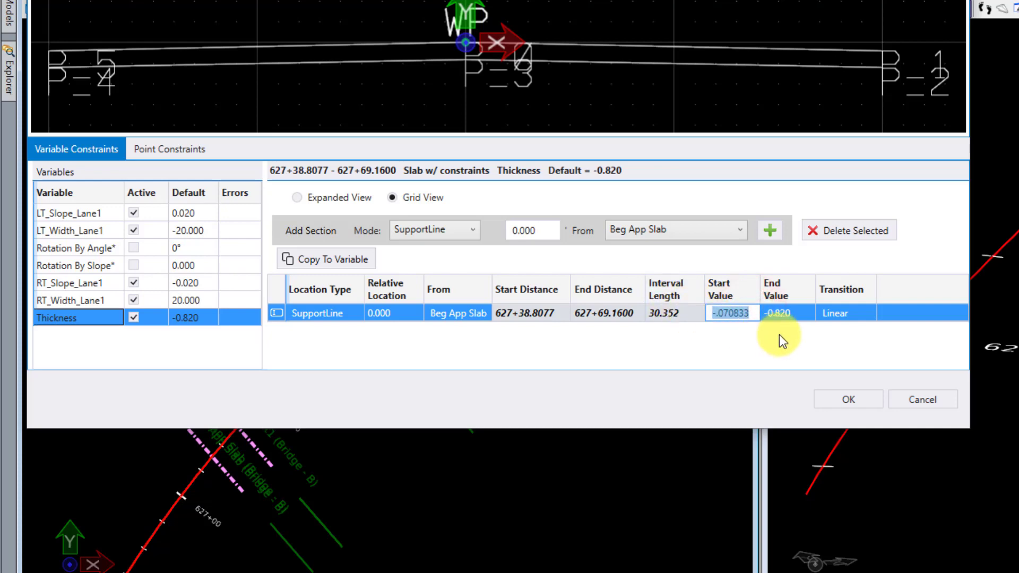
click(791, 317)
key(ctrl+v)
click(743, 313)
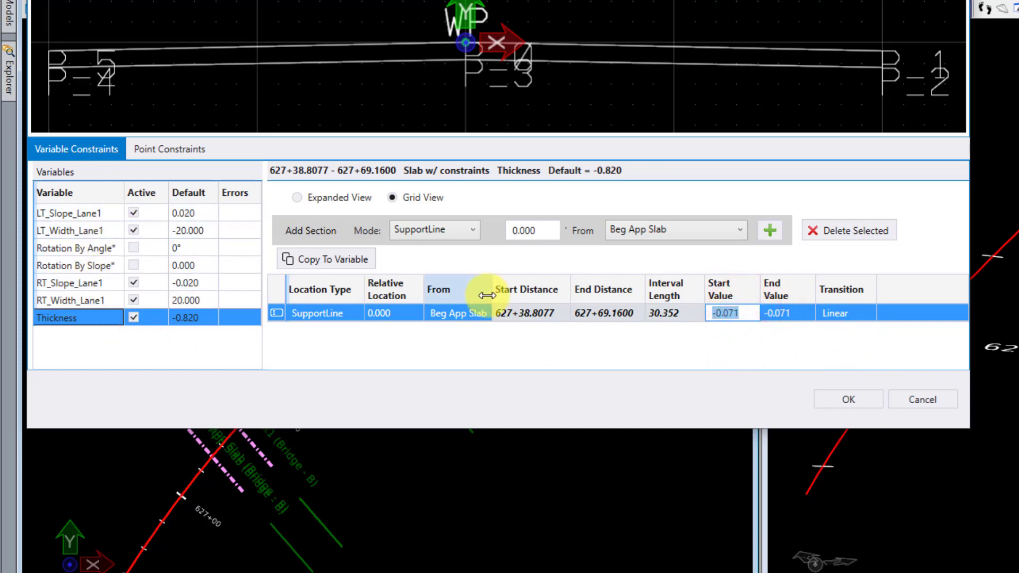
key(Tab)
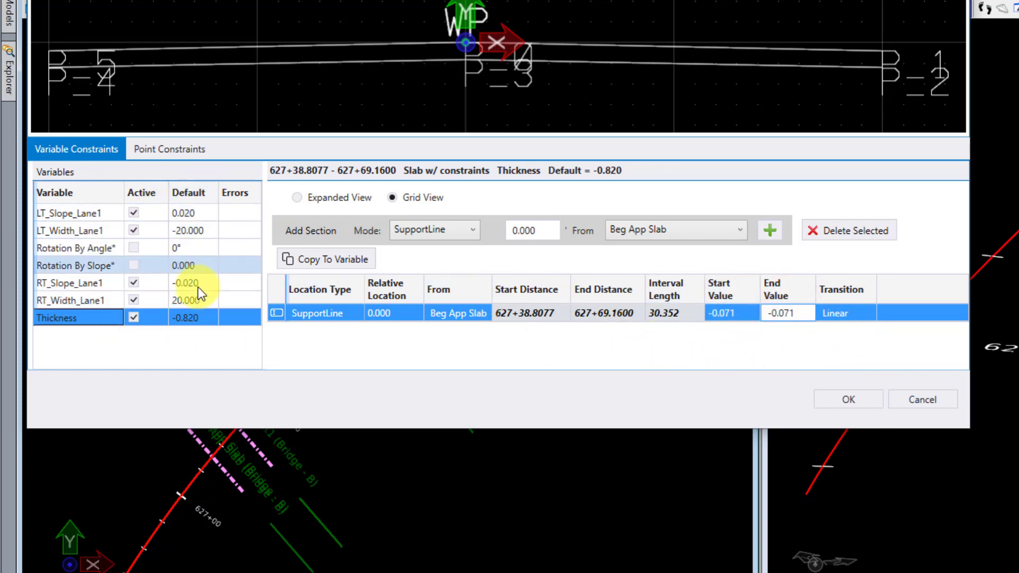
Step: Accept the variable constraints to create the beginning approach slab deck, and end the deck placement
click(845, 399)
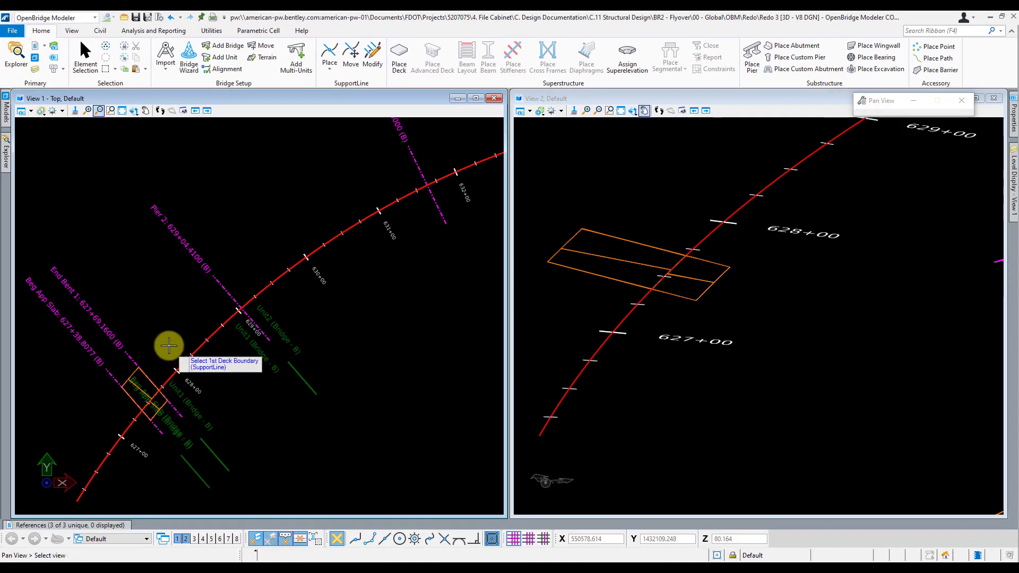
key(Escape)
Step: Edit the variable constraints of the placed Beg App Slab deck, setting the Thickness start and end values to -1, and deselect the deck
click(129, 375)
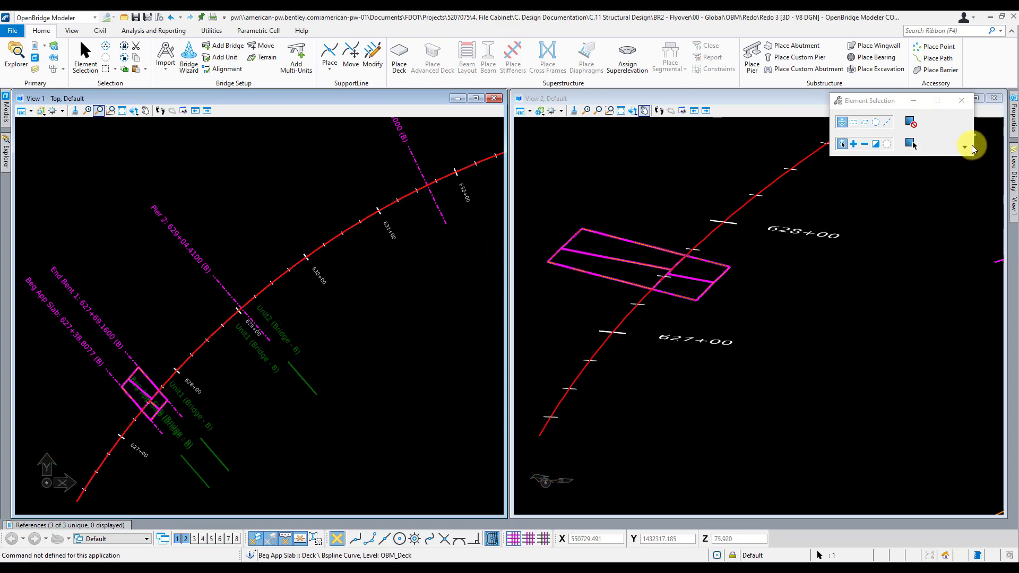
mouse_move(1014, 129)
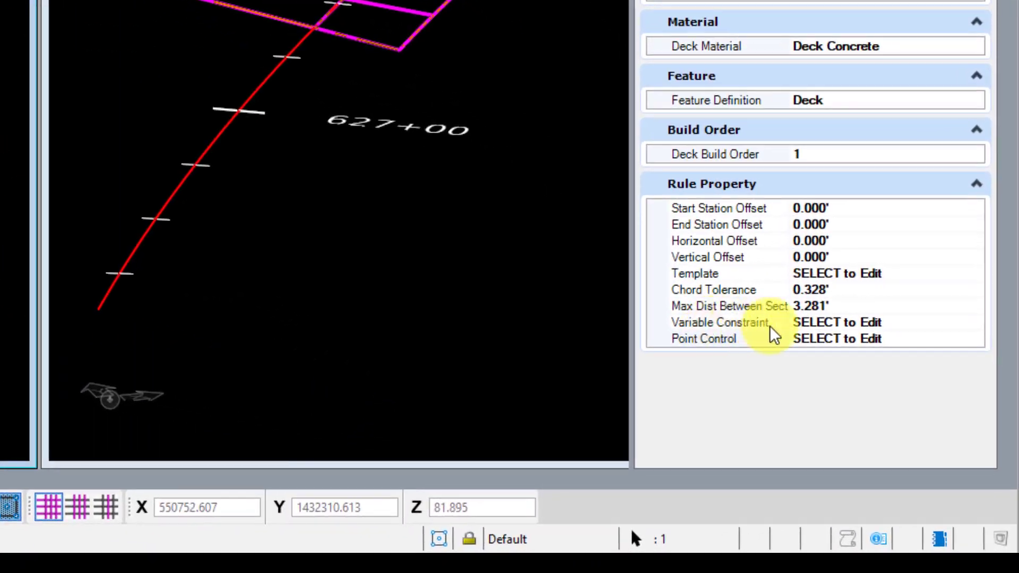
click(894, 323)
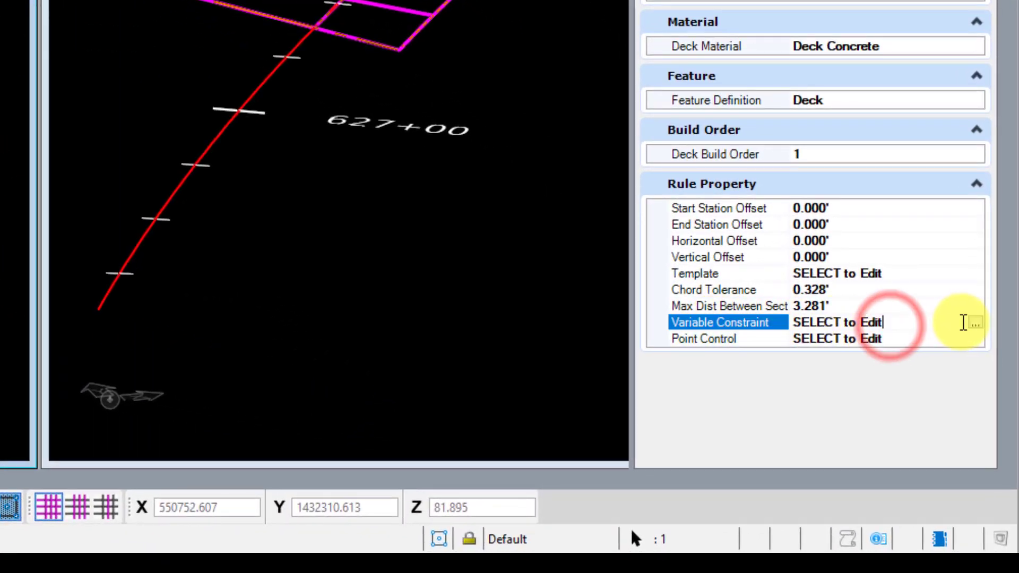
click(976, 324)
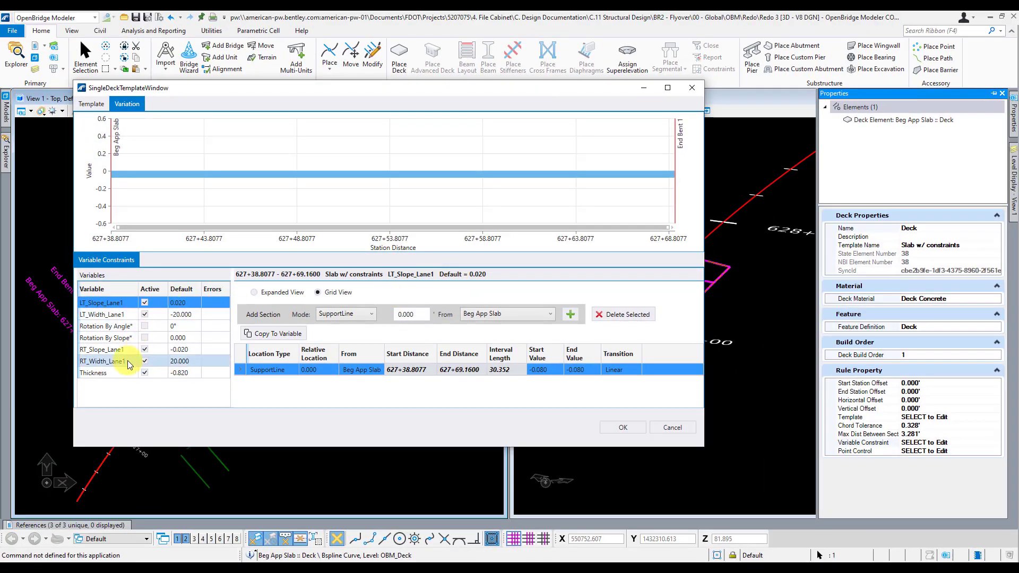
click(111, 374)
click(555, 372)
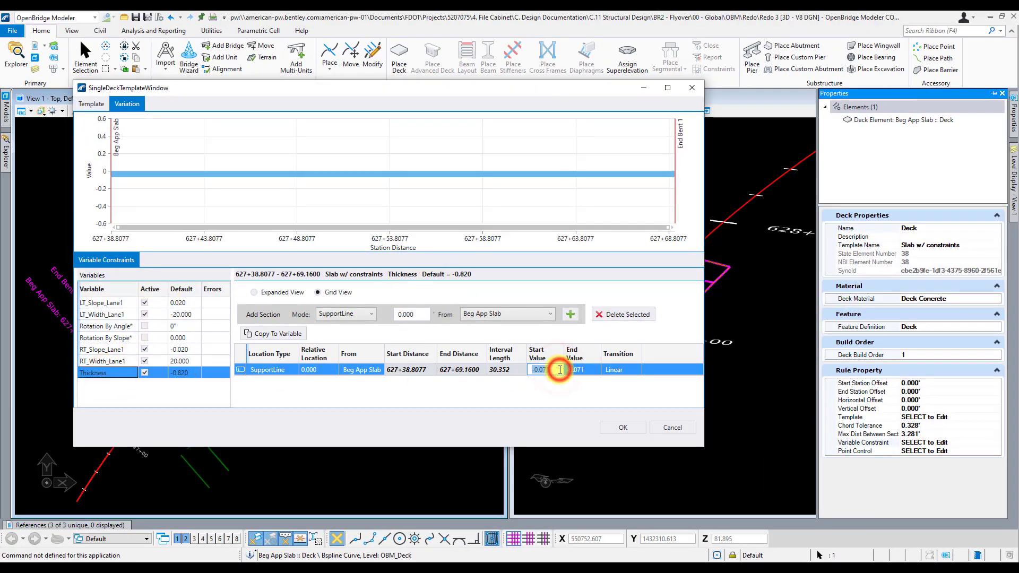
text(-1)
click(594, 370)
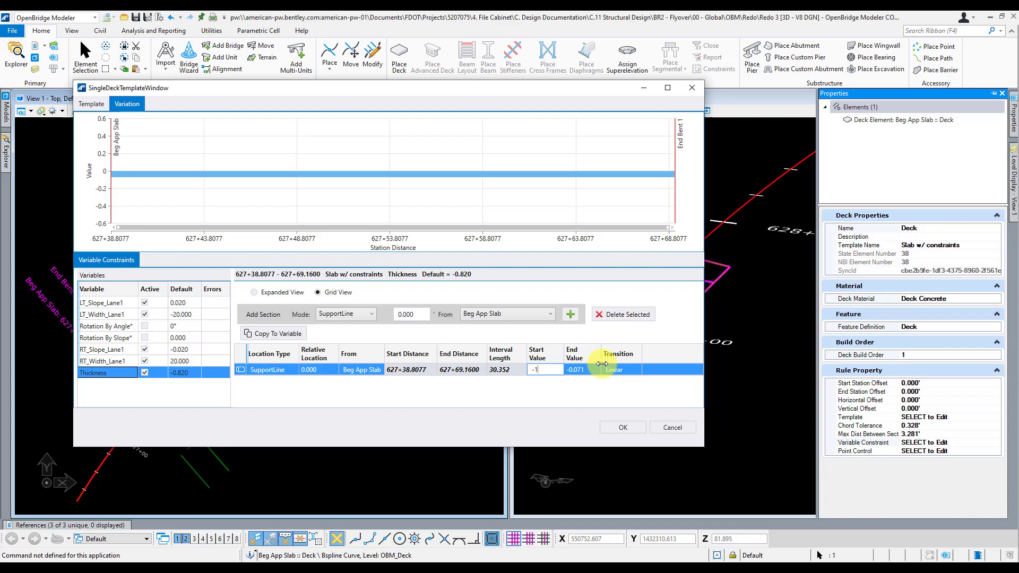
text(-1)
click(544, 370)
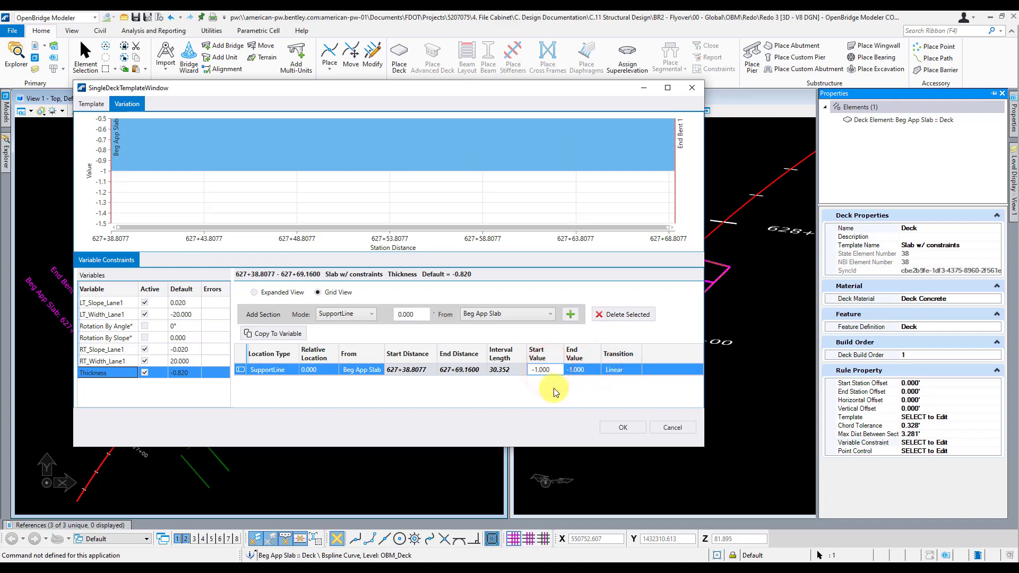
click(621, 428)
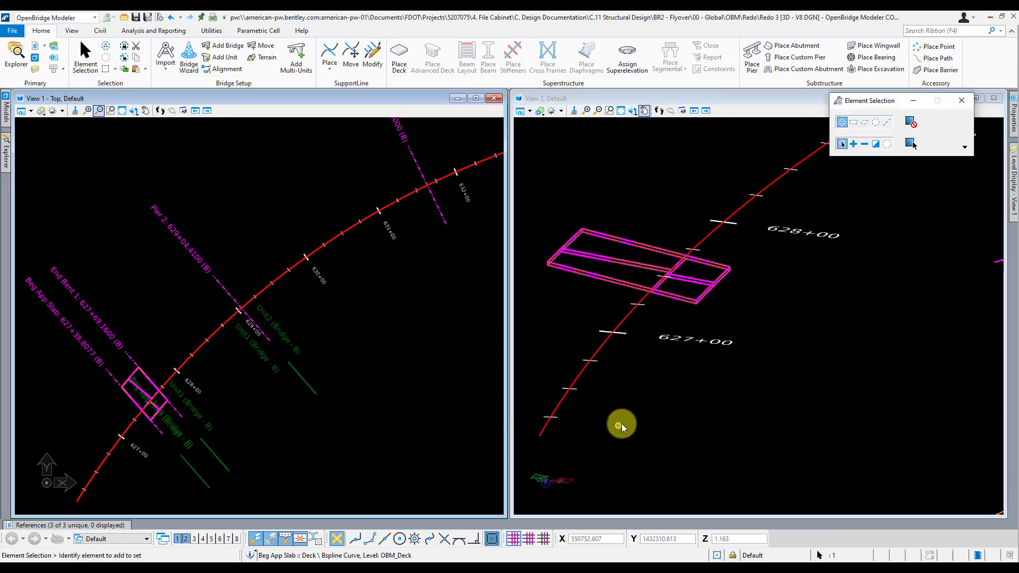
click(760, 306)
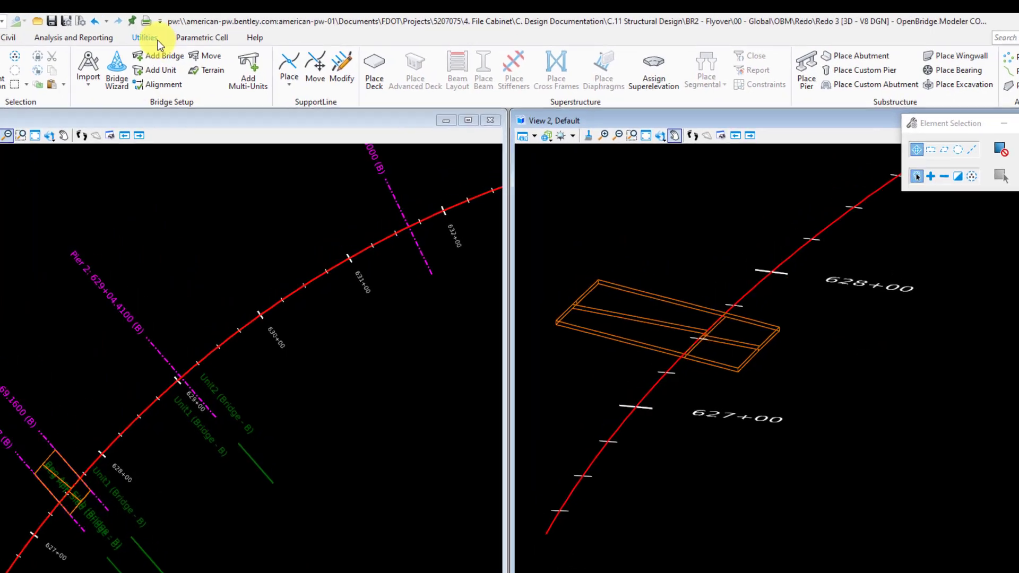
Step: Make a copy of the Slab w/ constraints template in the Deck Slabs folder of the deck template library
click(154, 38)
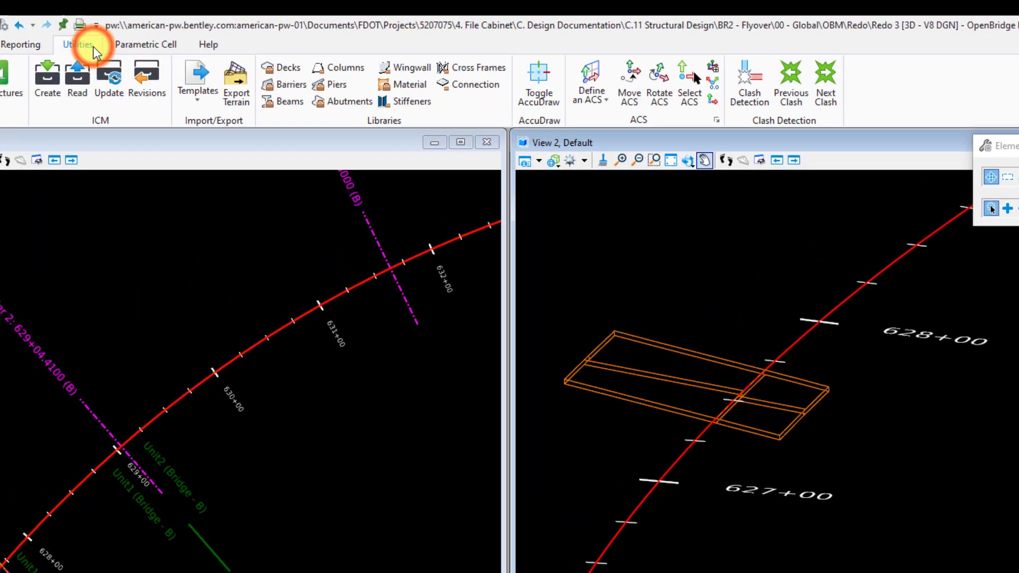
click(315, 59)
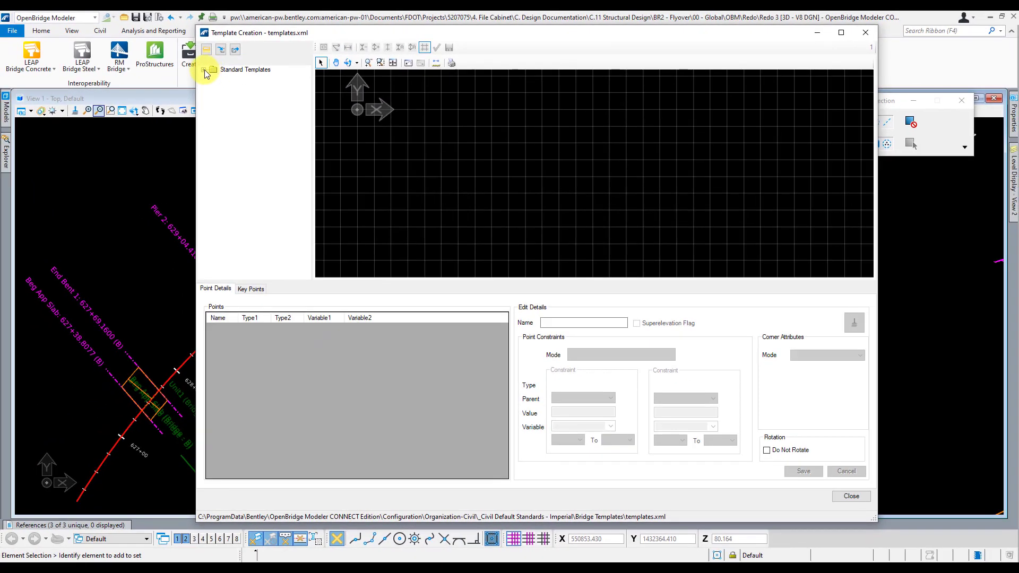
double_click(90, 98)
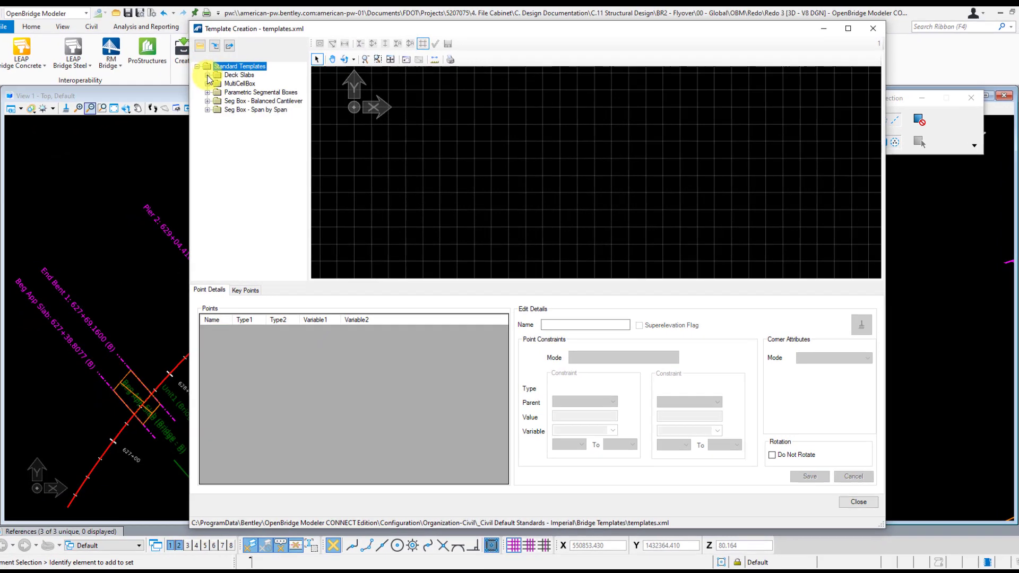
click(214, 79)
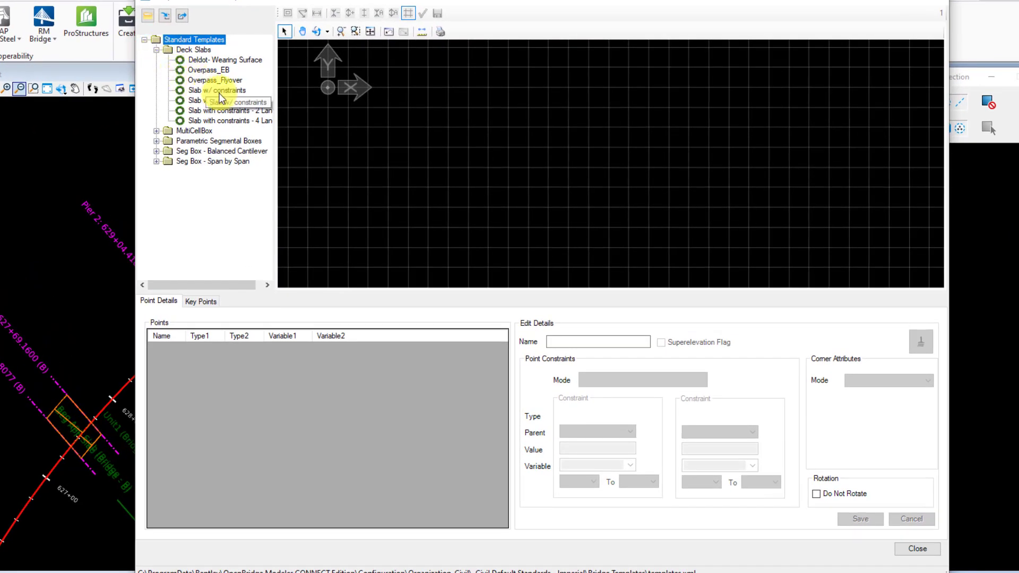
click(223, 91)
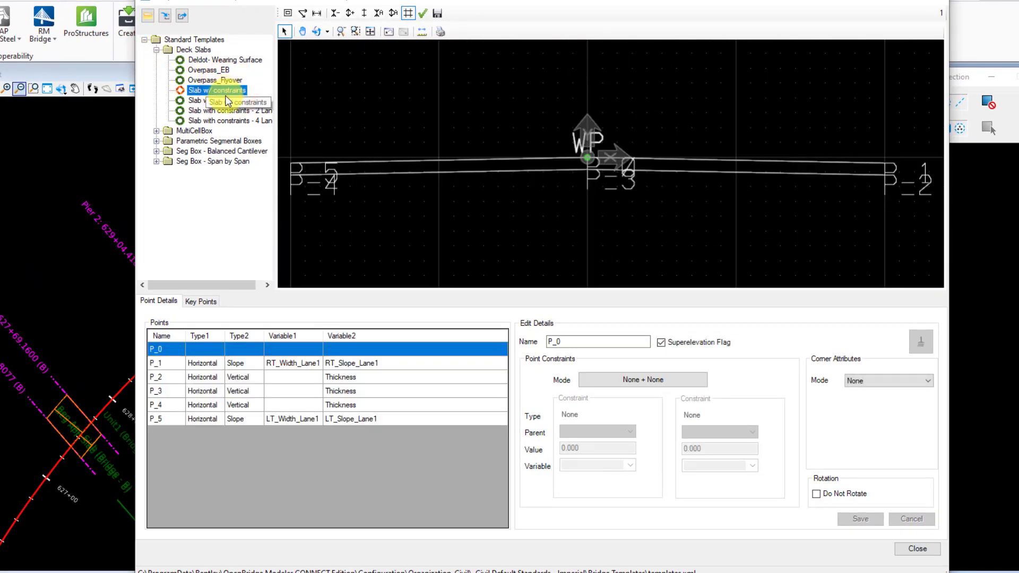
right_click(234, 94)
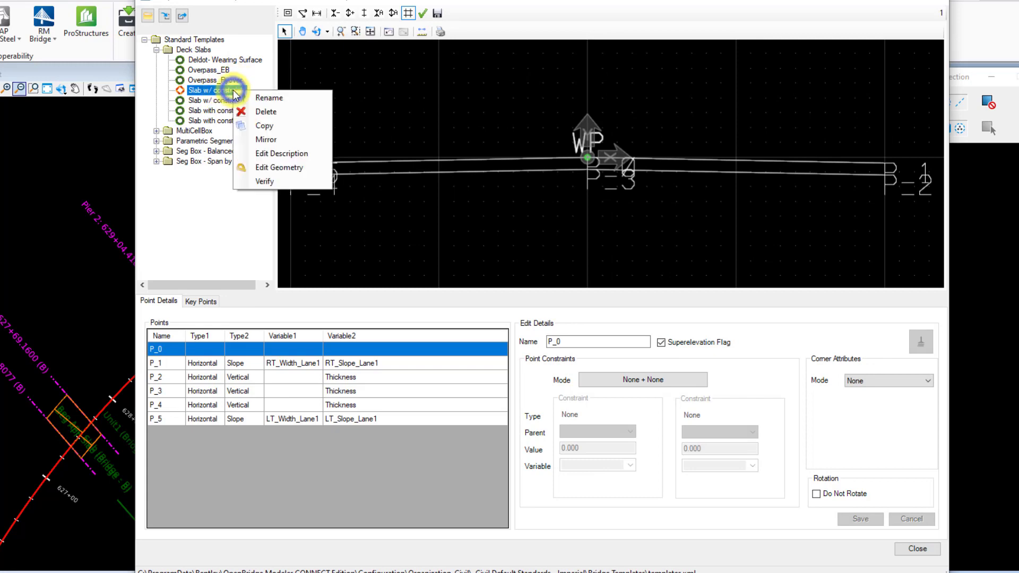
click(296, 126)
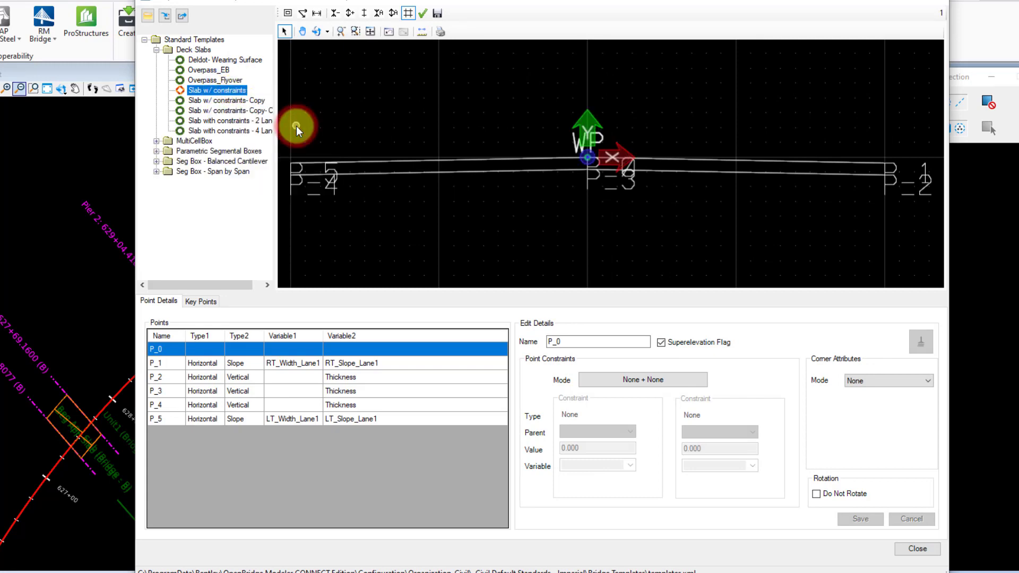
Step: Rename the Slab w/ constraints- Copy template as TEST
click(253, 100)
right_click(254, 99)
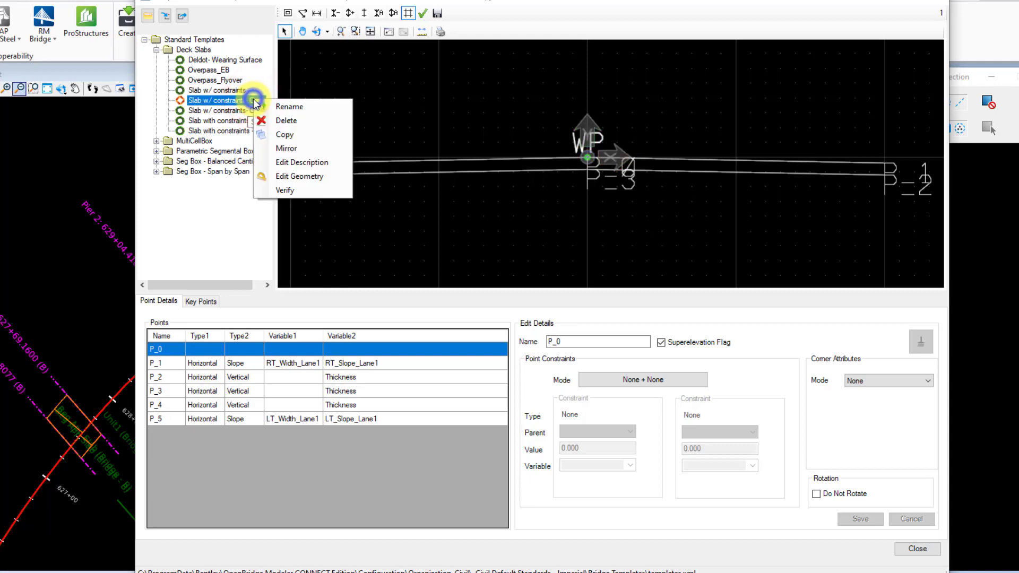
click(288, 106)
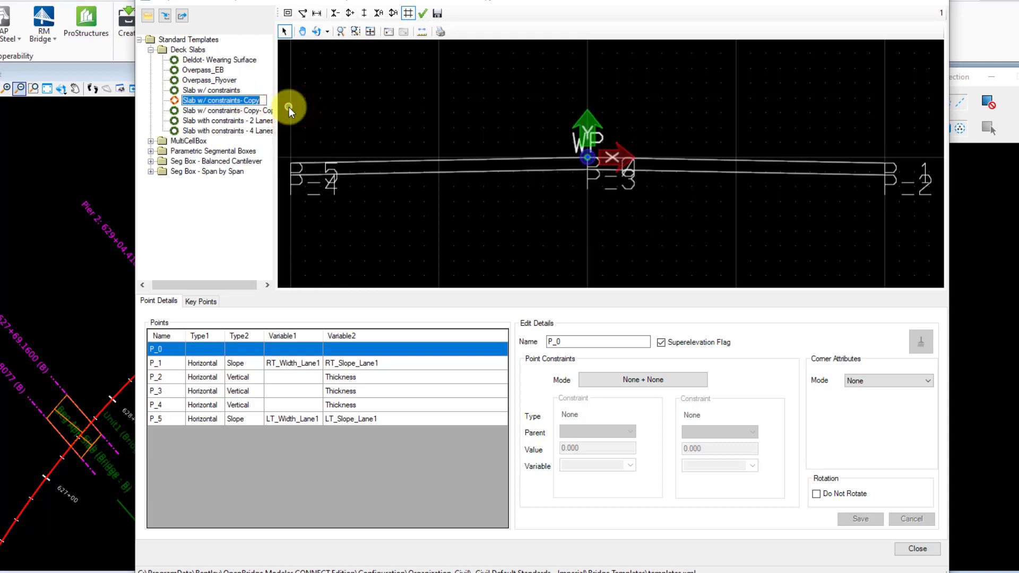
text(TEST)
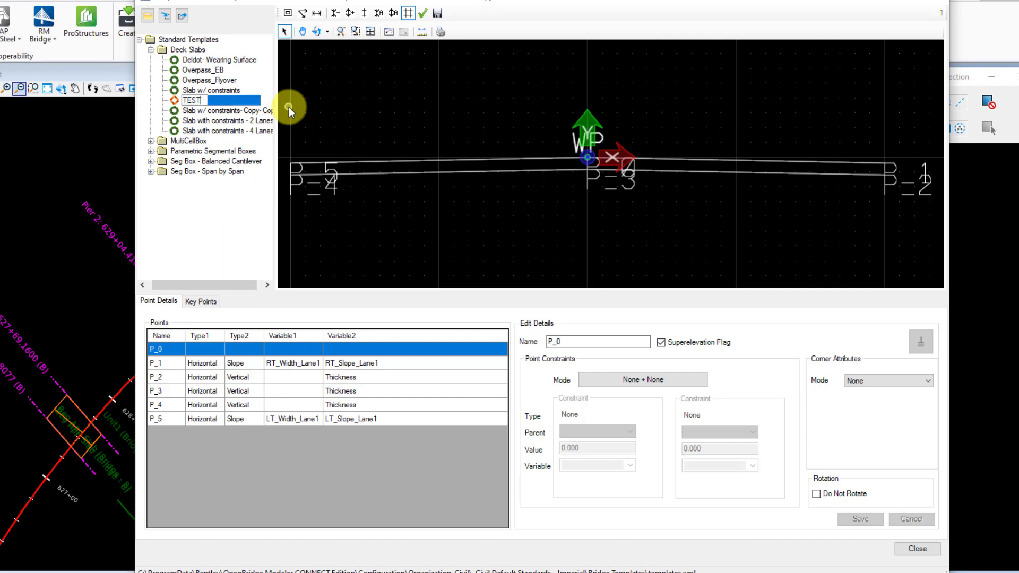
Step: Confirm the new template name, select the TEST template and choose its point P_1 for editing
click(216, 200)
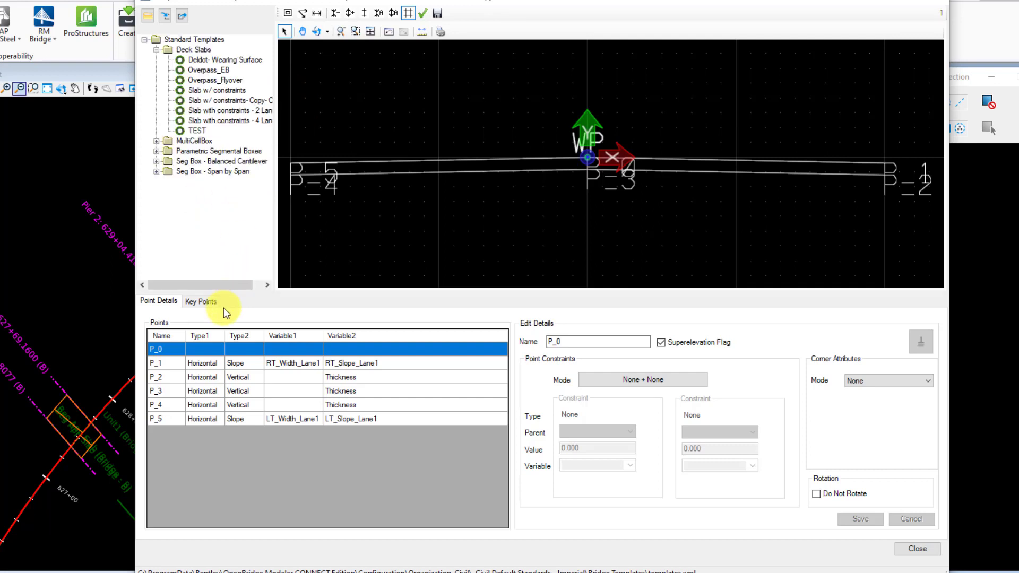
click(197, 130)
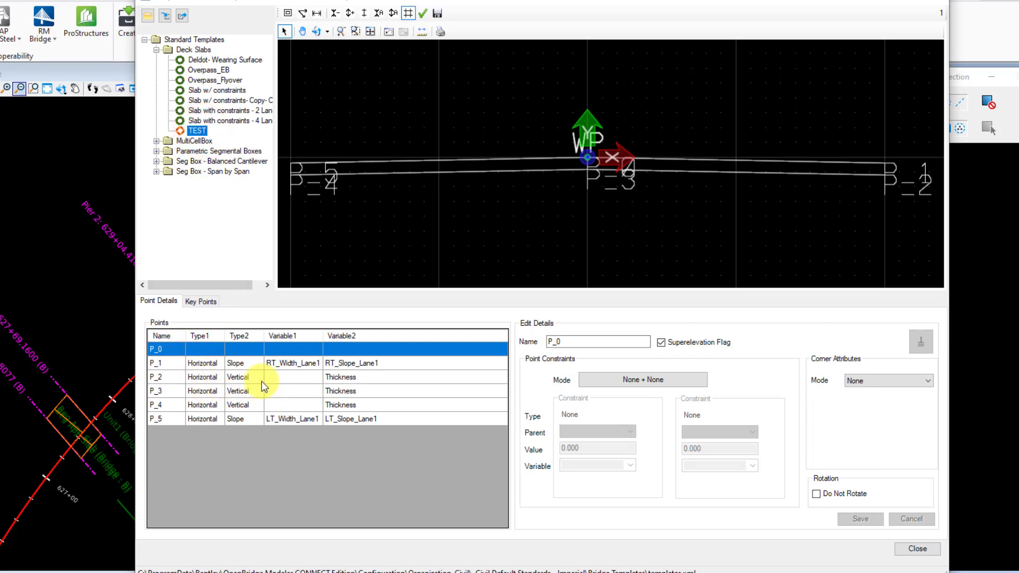
click(384, 363)
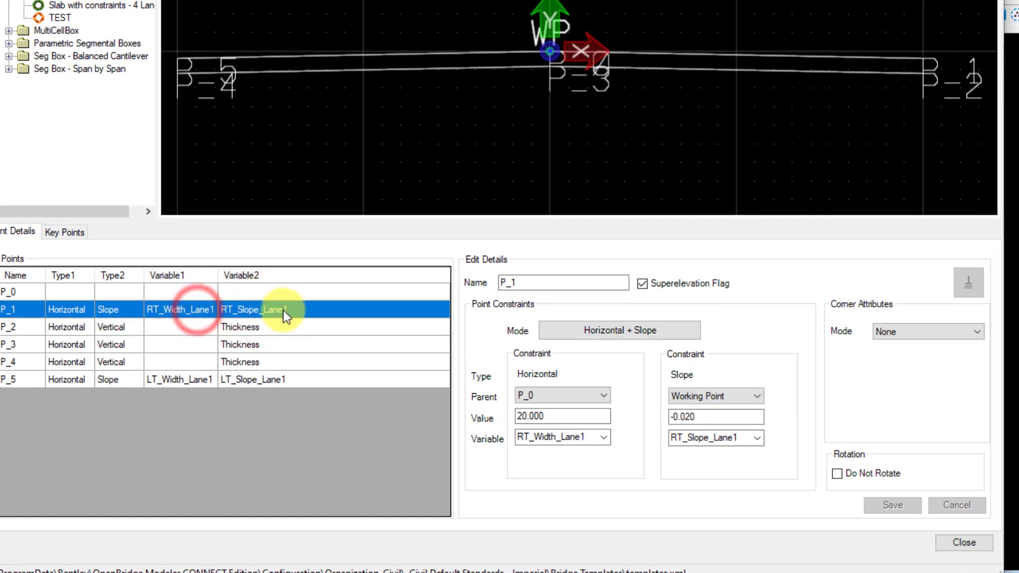
click(285, 326)
click(199, 309)
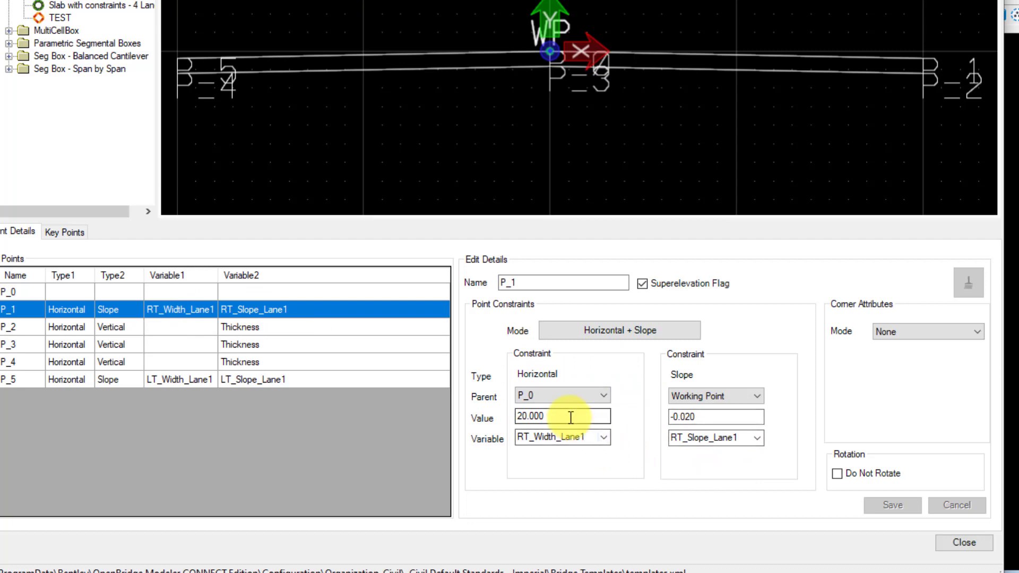
Step: Check which variables are available for P_1's horizontal constraint, keeping RT_Width_Lane1
double_click(570, 435)
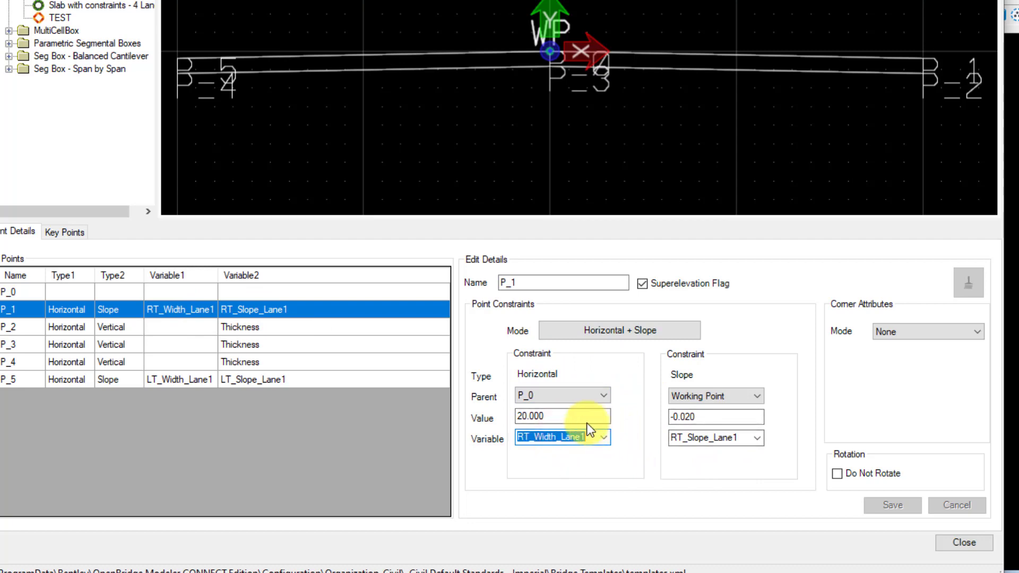
click(603, 437)
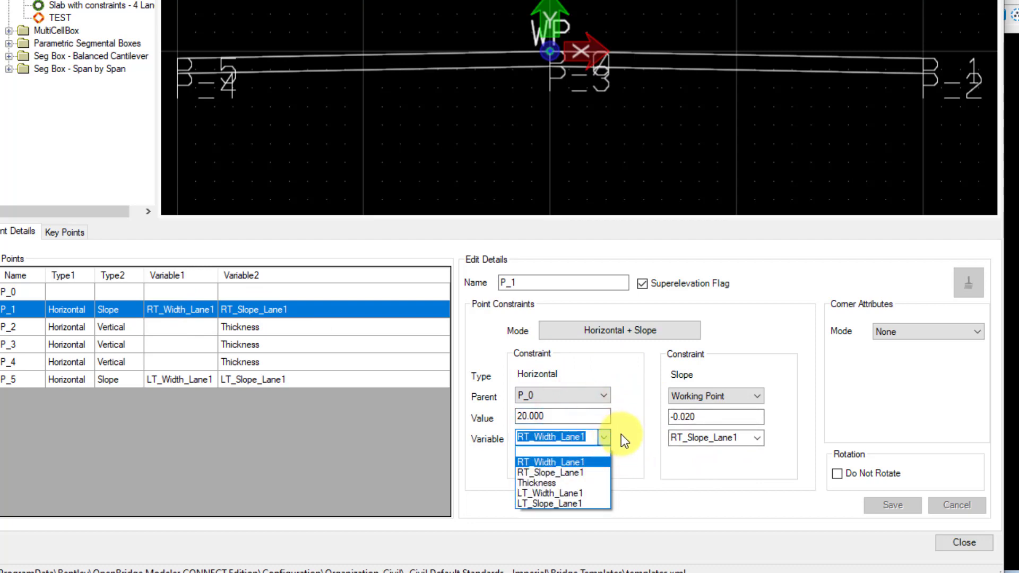
click(624, 435)
Step: Set point P_1's horizontal constraint to 15 and its slope constraint to -.0803, and save the point
click(587, 417)
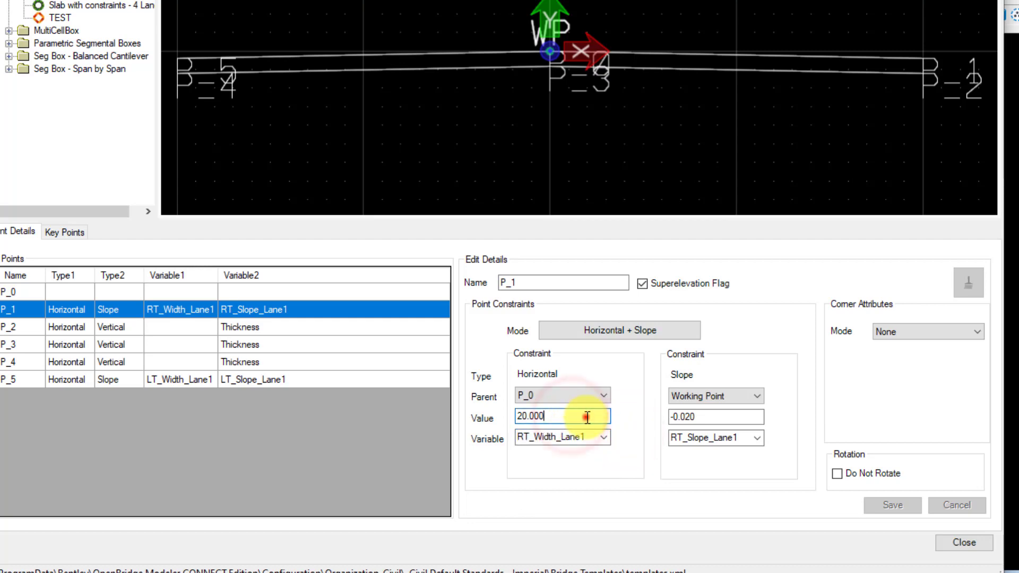
drag(587, 417, 501, 403)
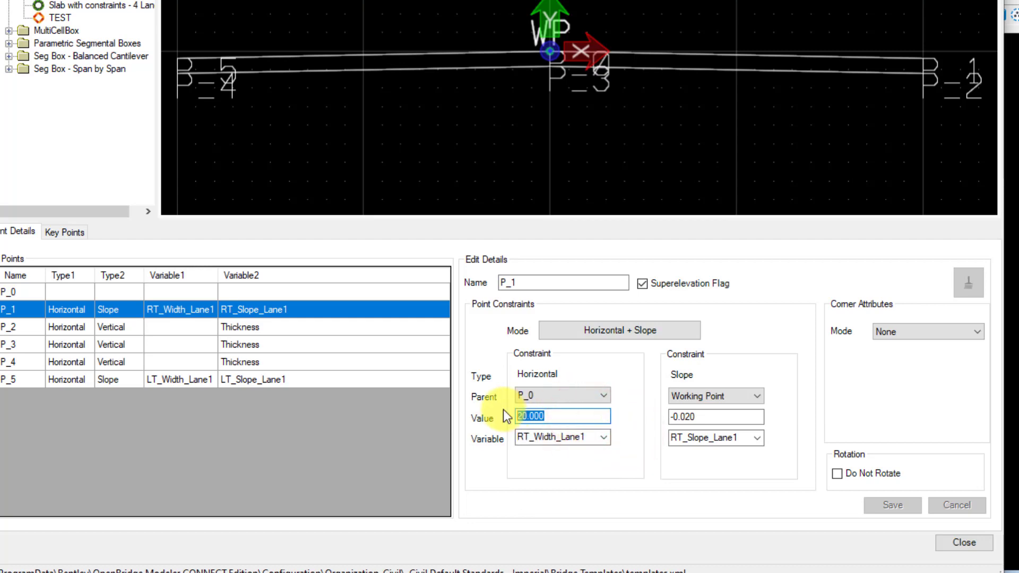
text(15)
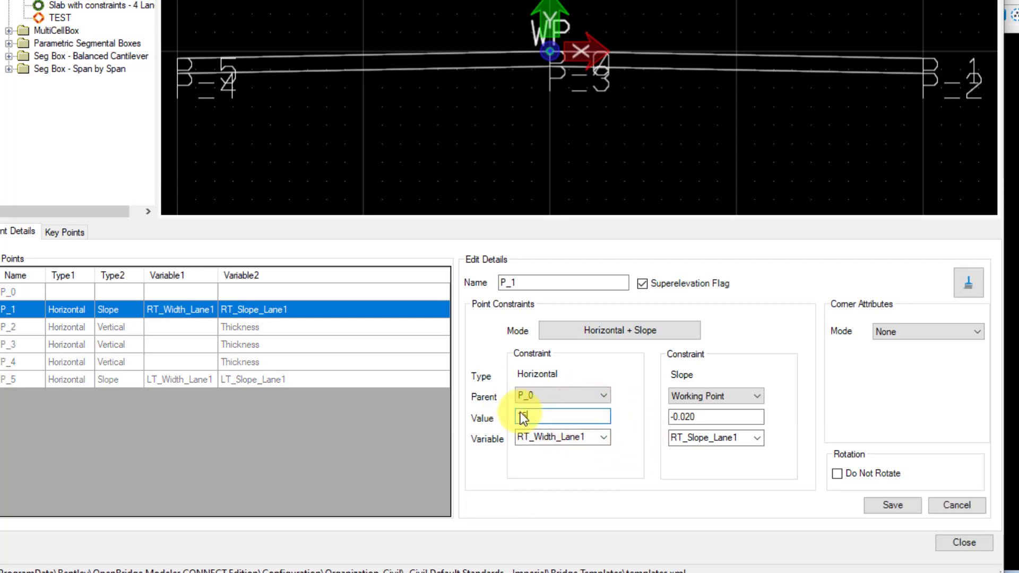
drag(713, 417, 618, 413)
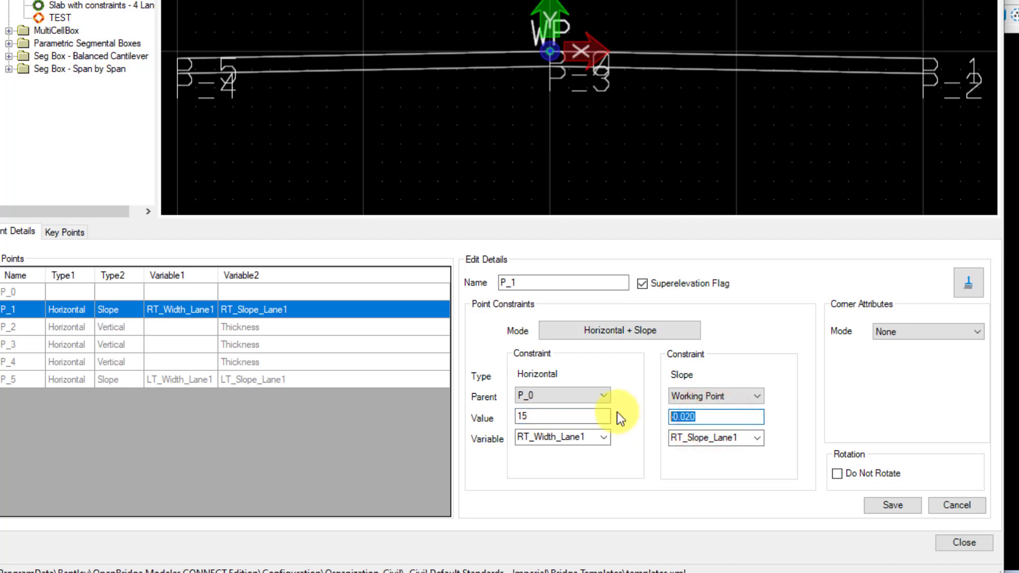
text(-.0803)
click(587, 459)
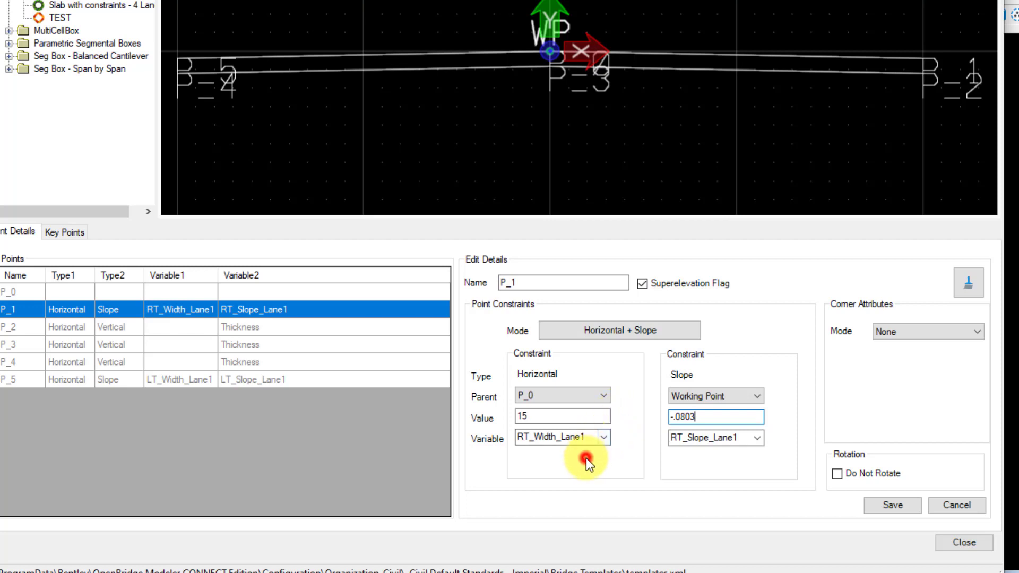
click(890, 508)
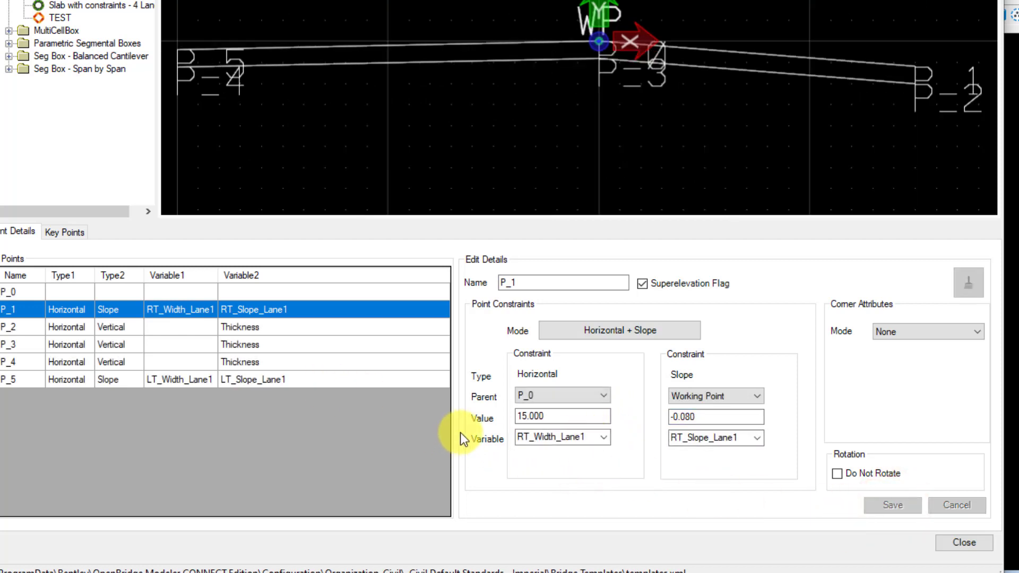
Step: Set point P_2's vertical Thickness constraint to -.070833 and save the point
click(243, 330)
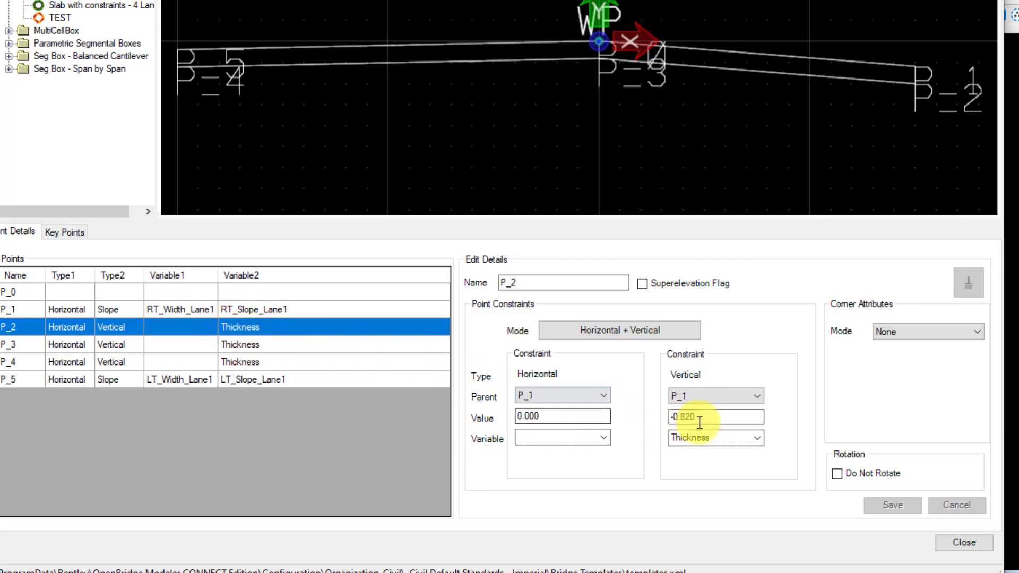
drag(711, 419, 626, 415)
text(-.0)
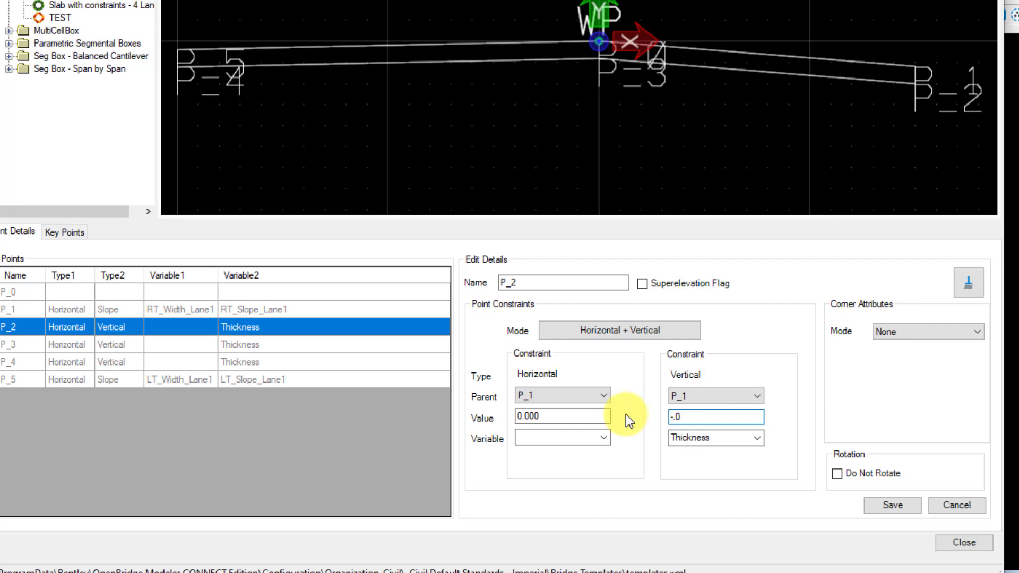
text(70833)
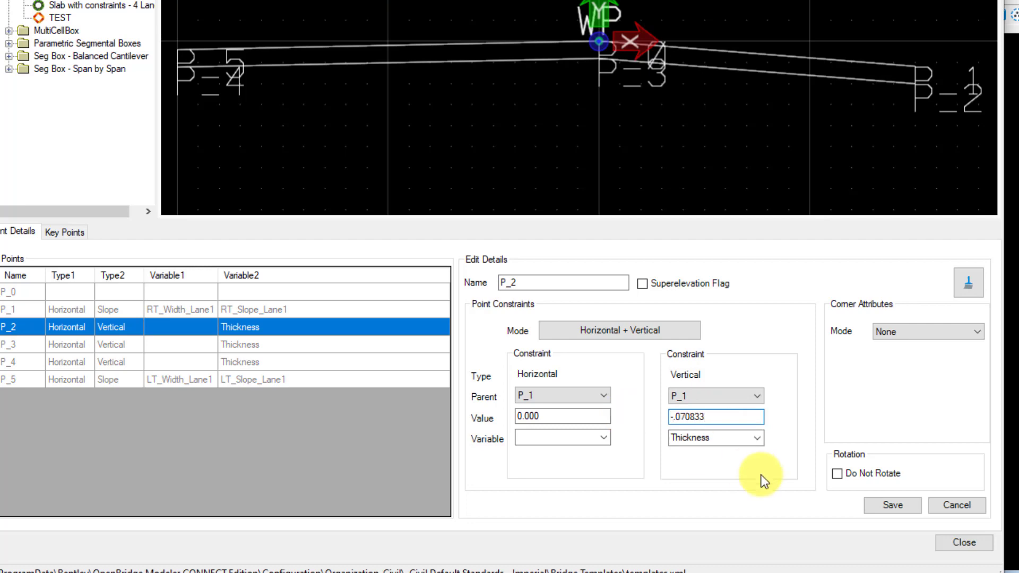
click(888, 505)
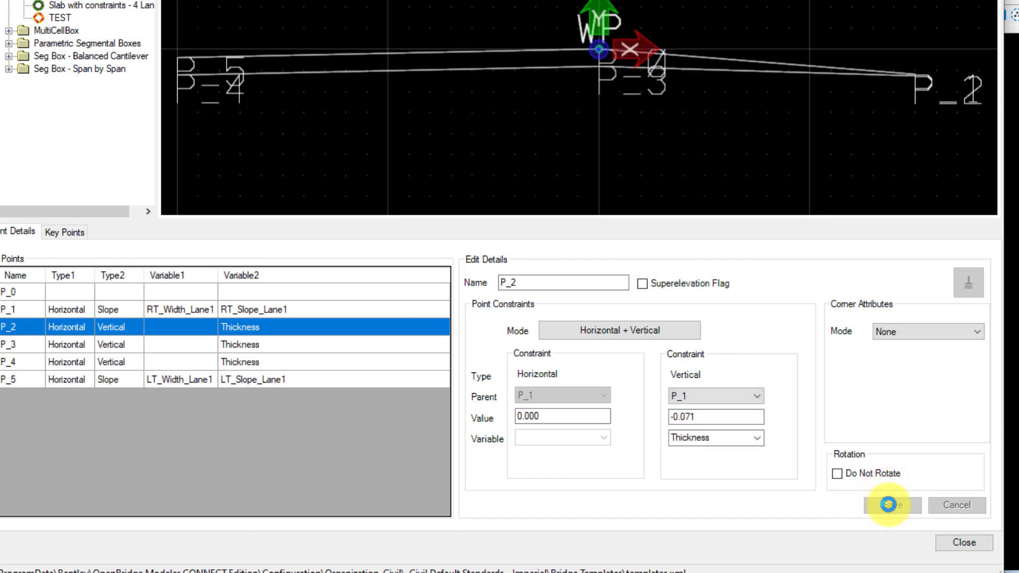
Step: Set point P_3's vertical constraint to -.070833 with the Thickness variable, and save the point
click(273, 343)
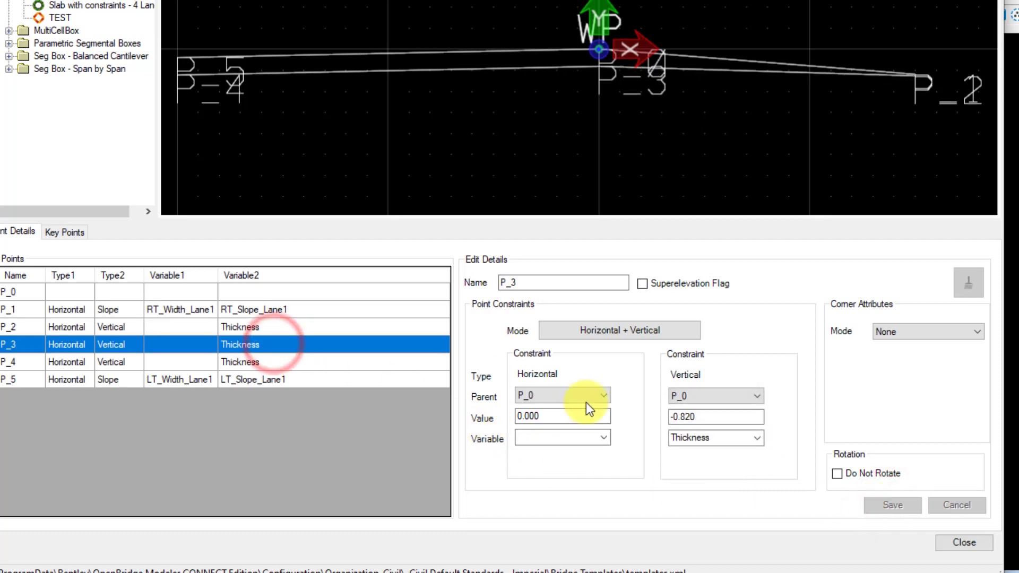
click(765, 442)
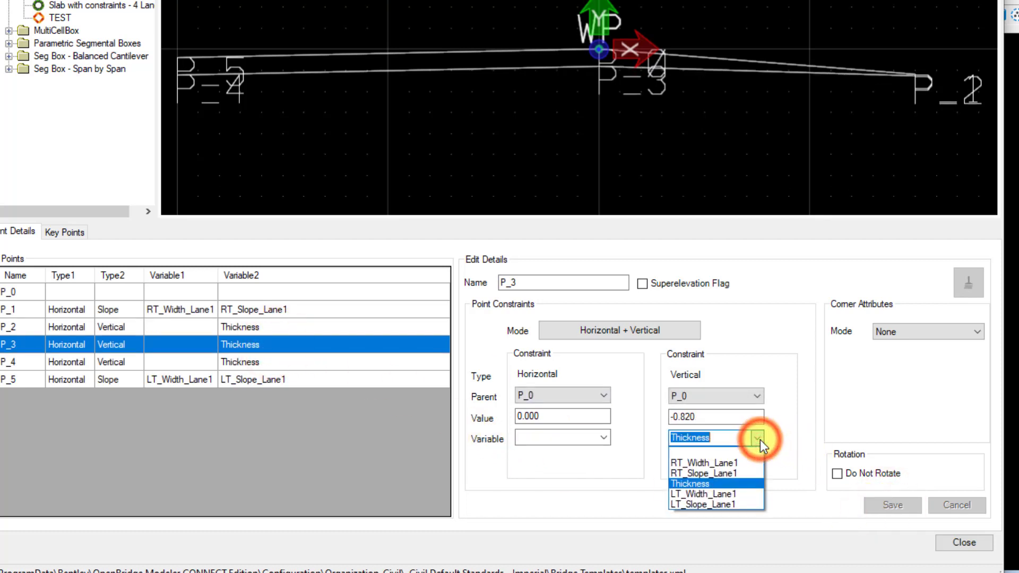
click(718, 486)
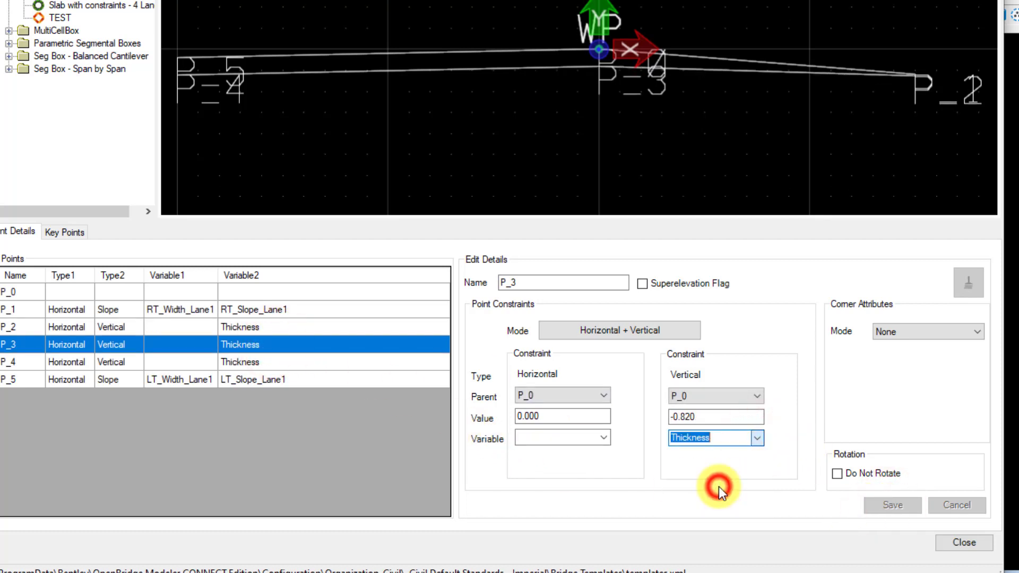
double_click(716, 417)
text(-.0)
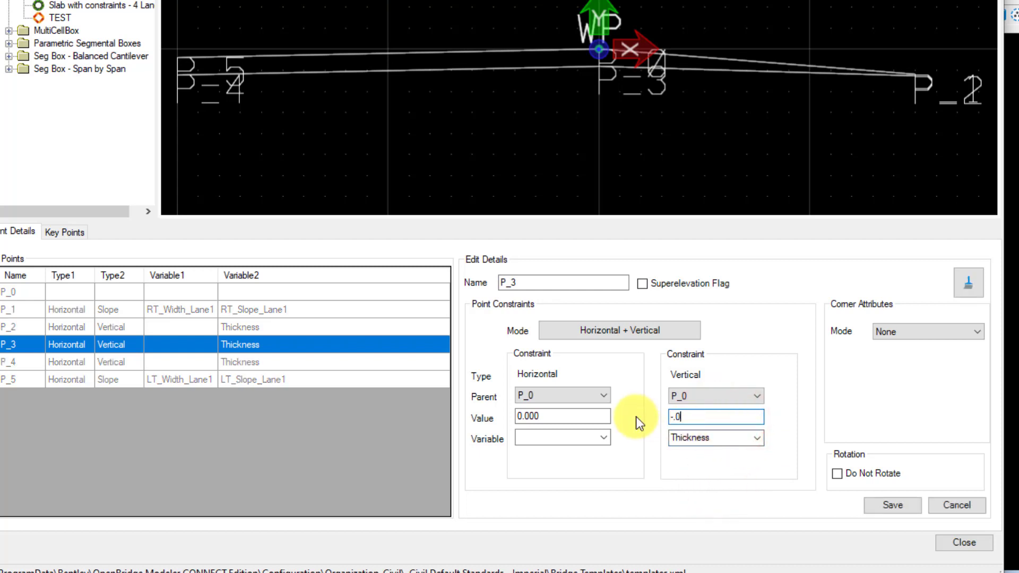
text(70833)
double_click(716, 417)
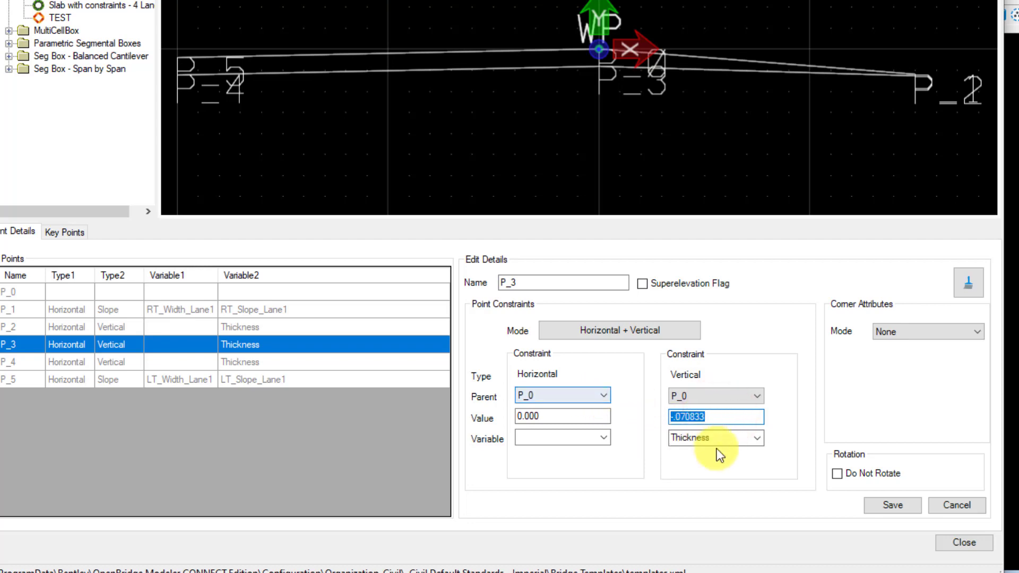
click(876, 503)
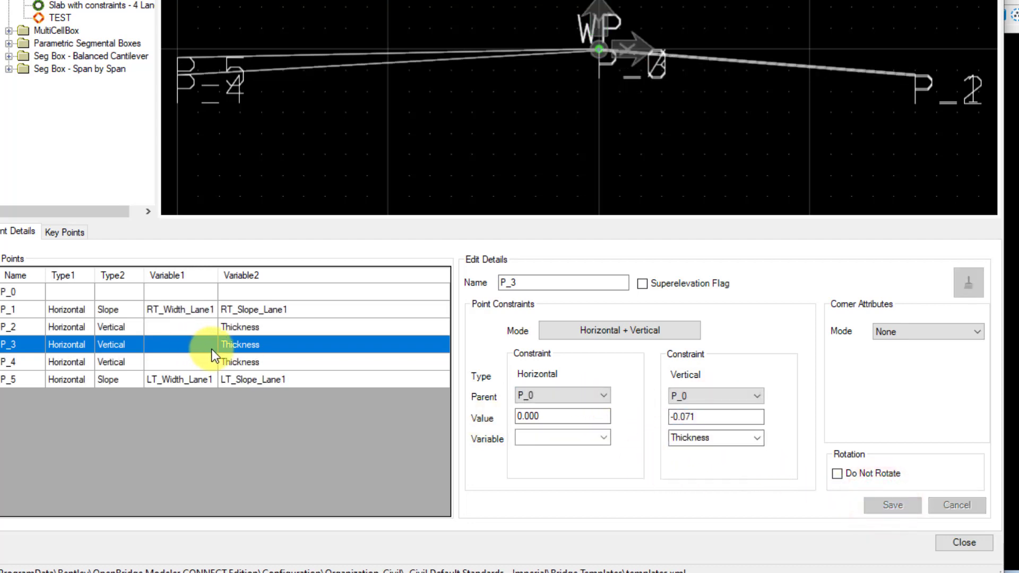
Step: Set point P_4's vertical Thickness constraint to -.070833 and save the point
click(228, 361)
double_click(721, 417)
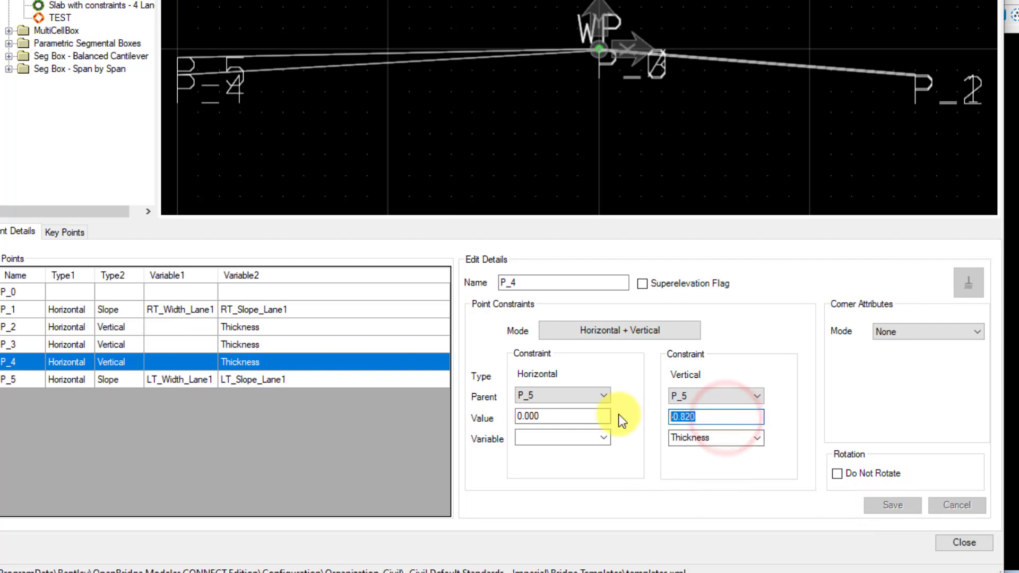
text(-.070833)
click(891, 507)
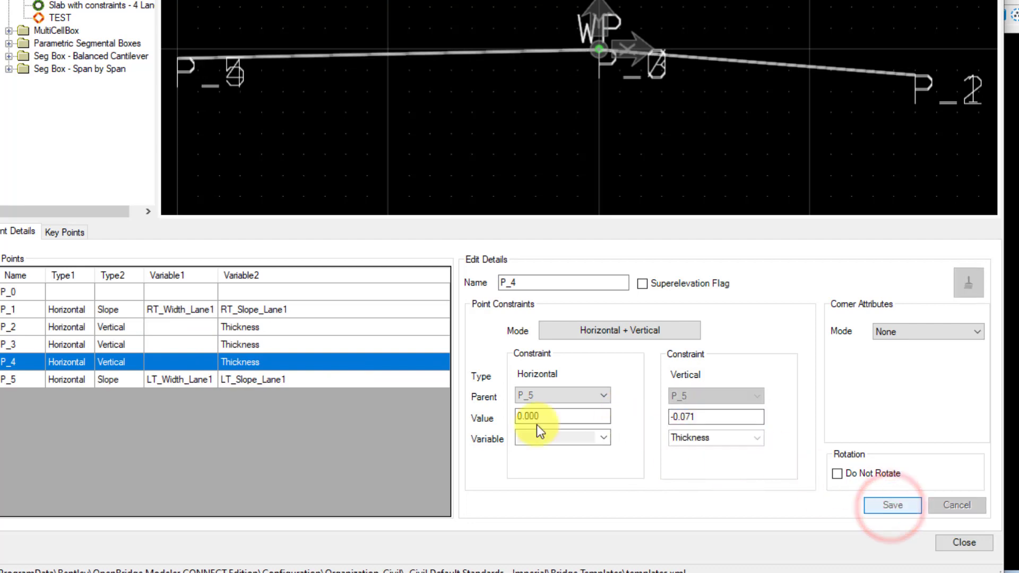
Step: Correct point P_2's vertical Thickness constraint to -0.70833, copy that value and save the point
click(262, 381)
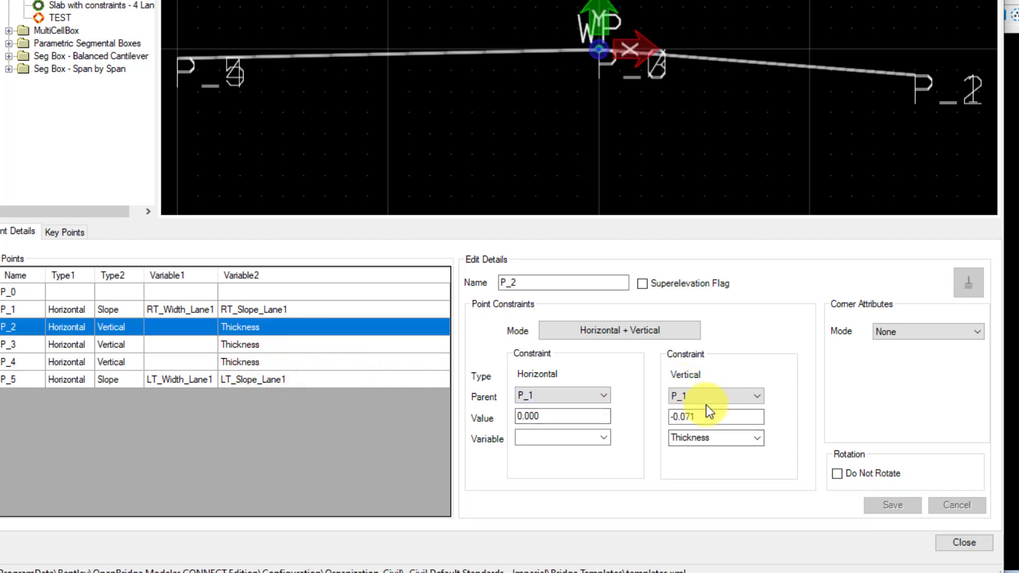
click(696, 417)
drag(681, 417, 732, 417)
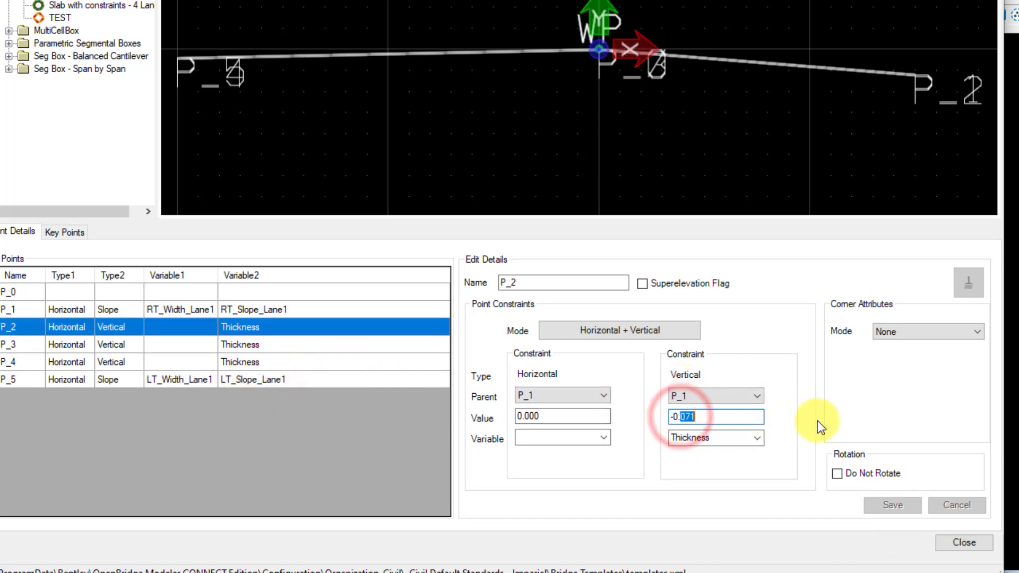
text(7)
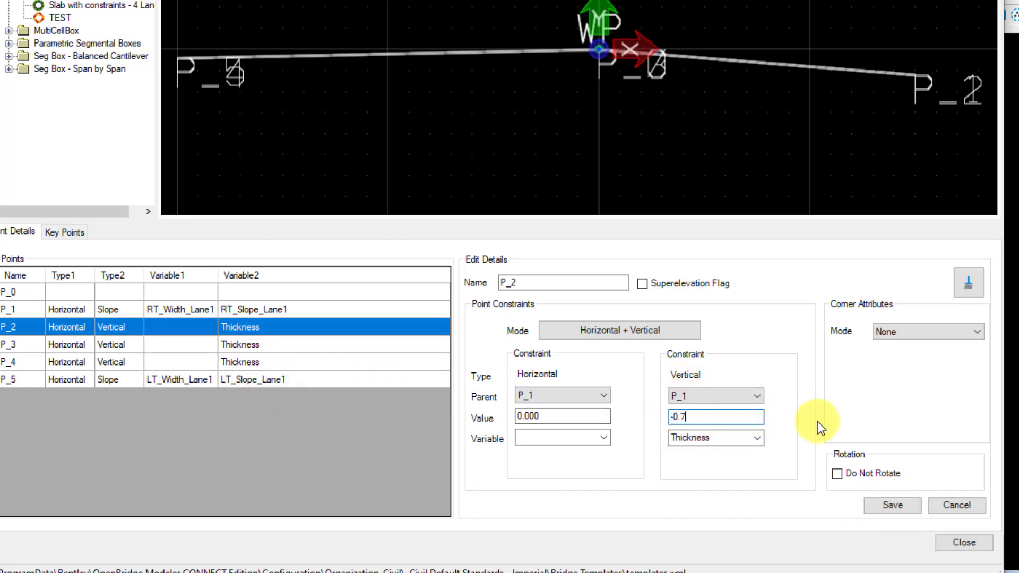
text(0833)
double_click(724, 417)
key(ctrl+c)
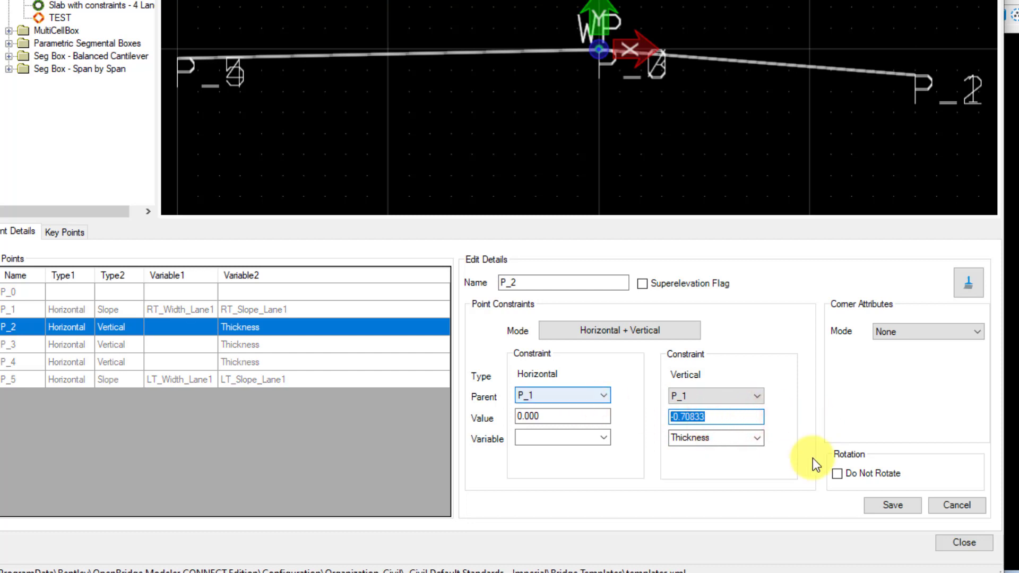
click(891, 504)
Step: Replace point P_3's vertical Thickness constraint with the copied -0.70833 value and save the point
click(268, 345)
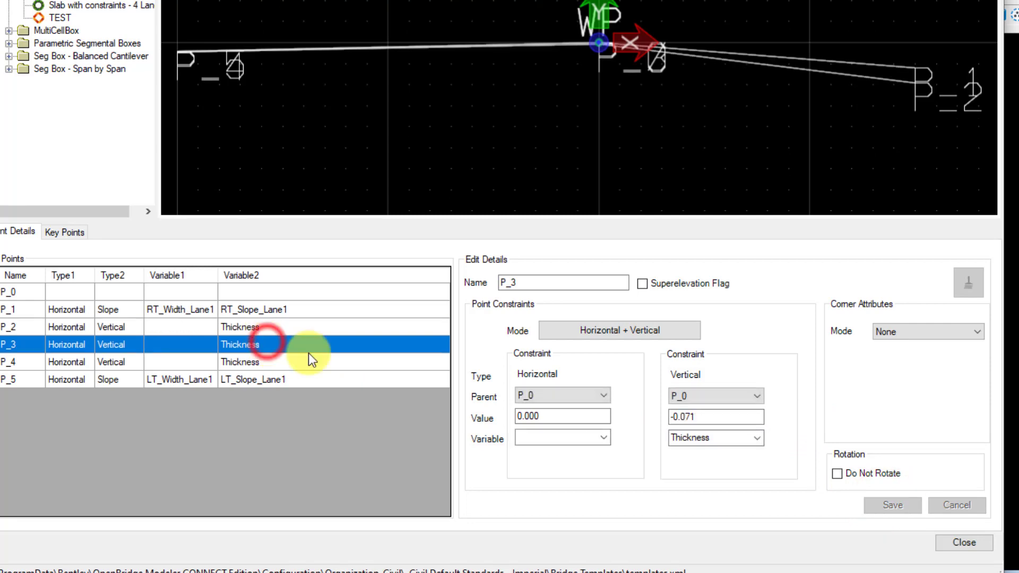
double_click(697, 416)
key(ctrl+v)
click(887, 505)
Step: Replace point P_4's vertical Thickness constraint with the copied -0.70833 value and save the point
click(302, 361)
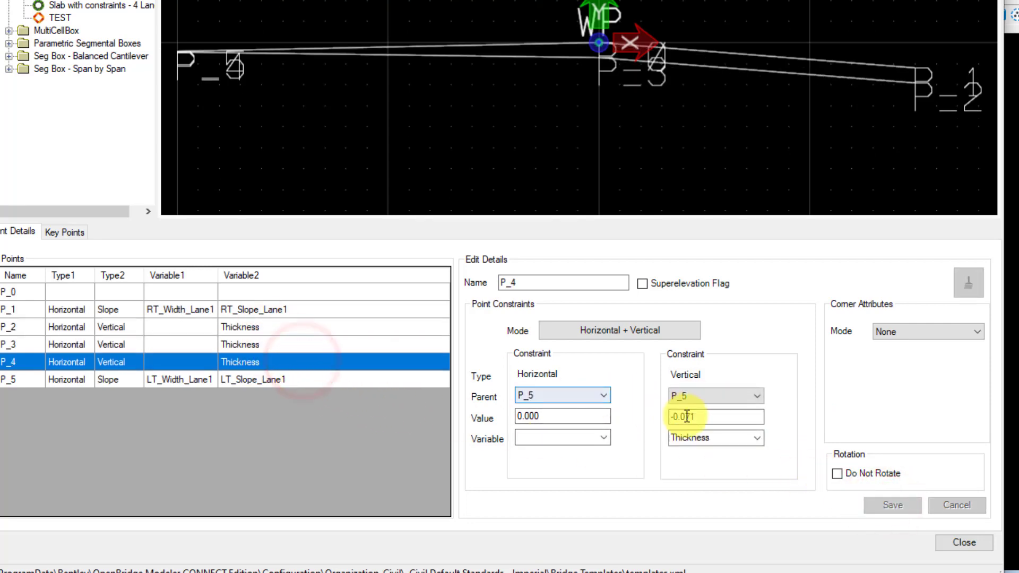
double_click(708, 417)
key(ctrl+v)
click(887, 505)
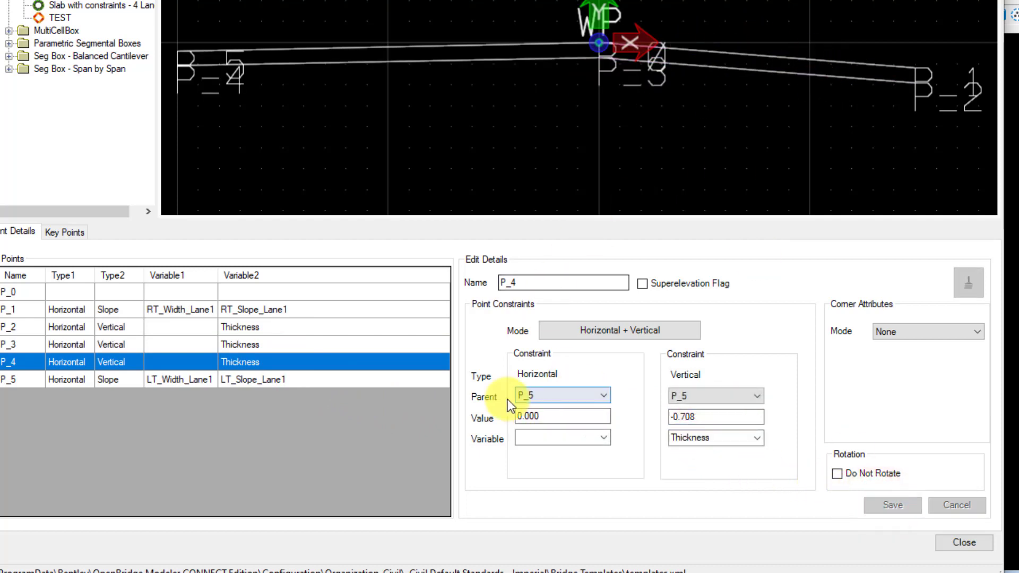
Step: Set point P_5's horizontal constraint to -35.5 and its slope constraint to -.0803, and save the point
click(277, 379)
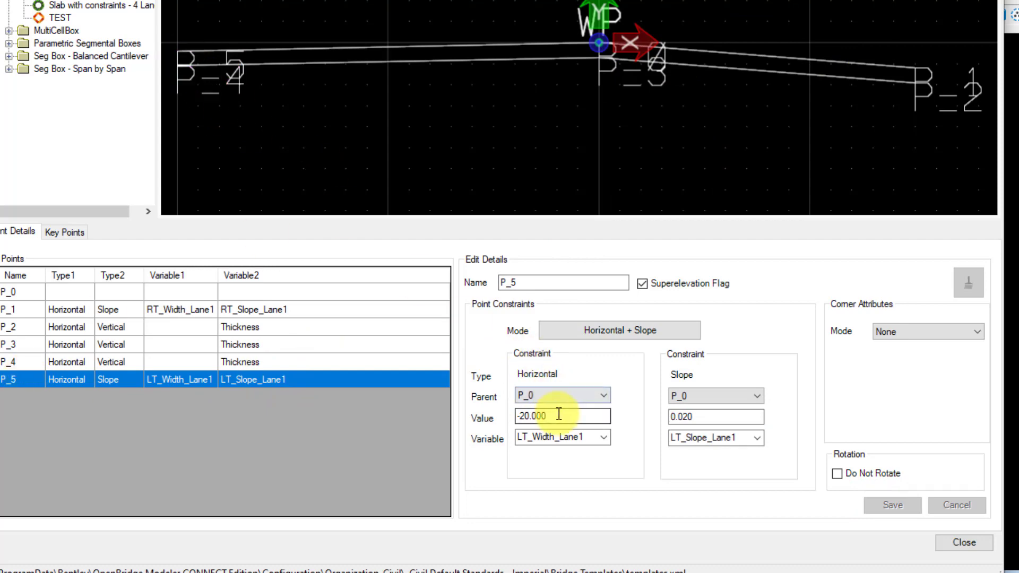
drag(563, 417, 455, 411)
text(-35.5)
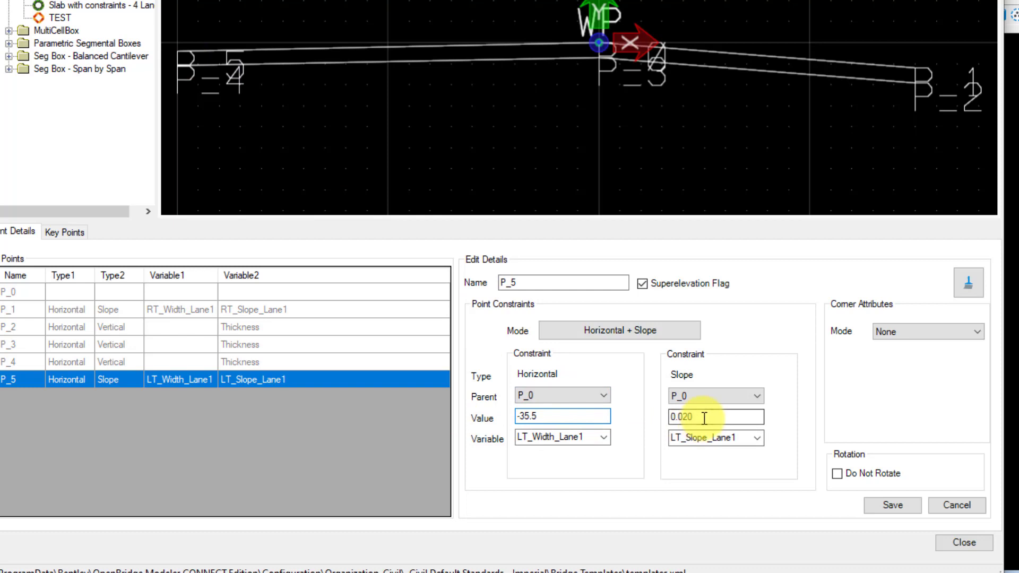
drag(707, 416, 631, 409)
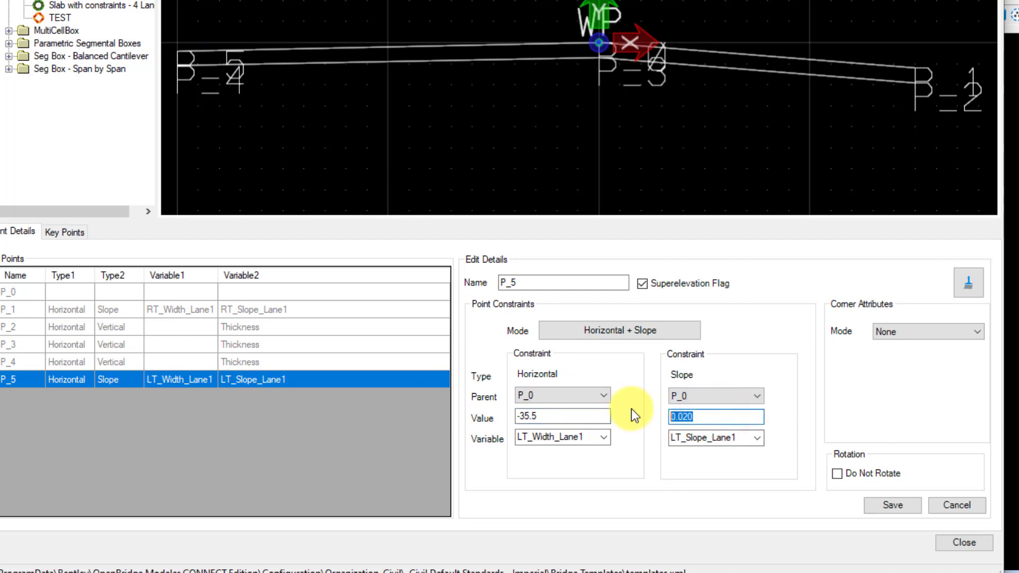
text(-.0803)
click(884, 503)
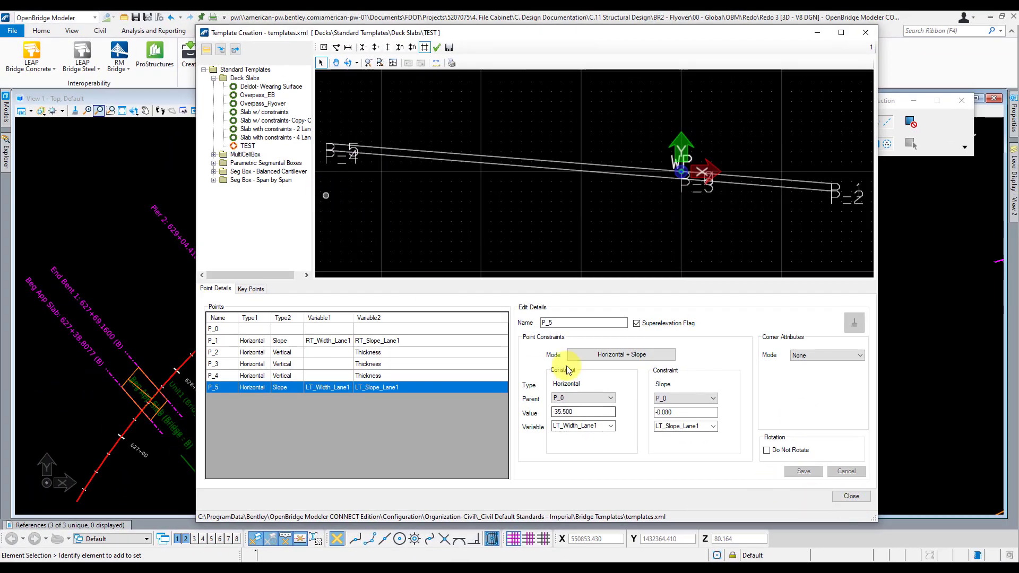
Step: Check the constraints of points P_1, P_2 and P_5 in the TEST template and close the template editor
click(397, 342)
click(396, 352)
click(399, 389)
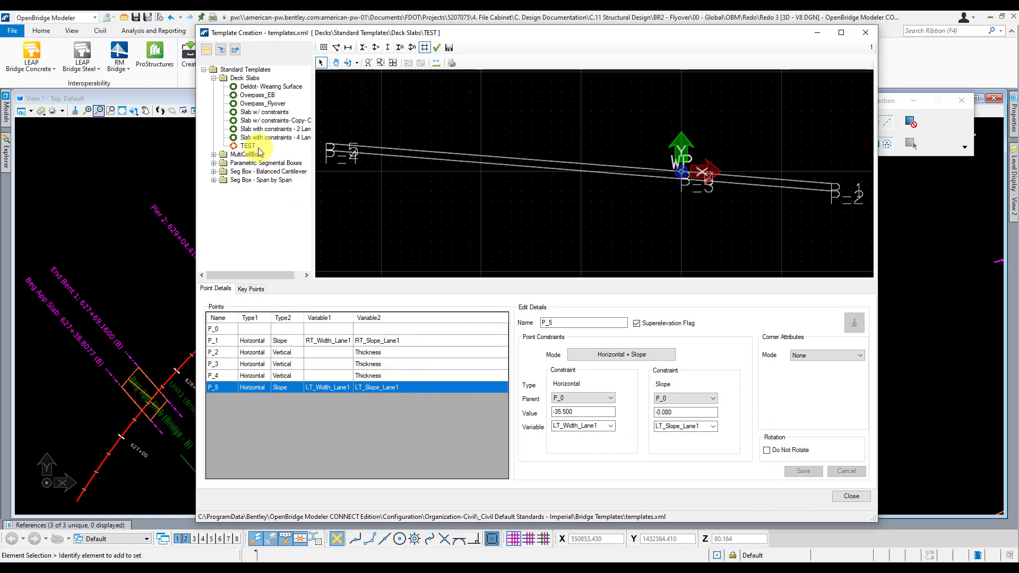
click(848, 496)
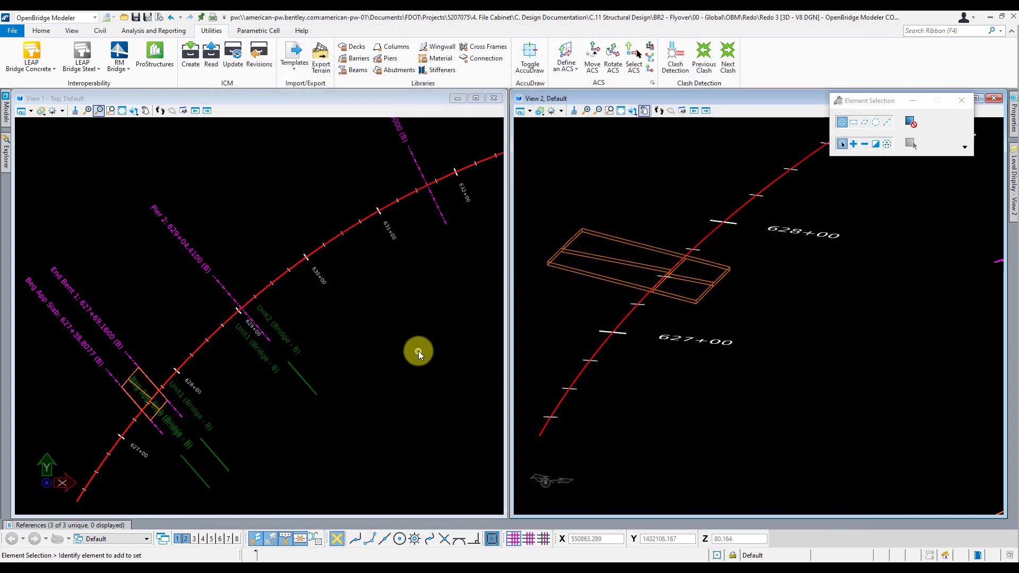
click(412, 329)
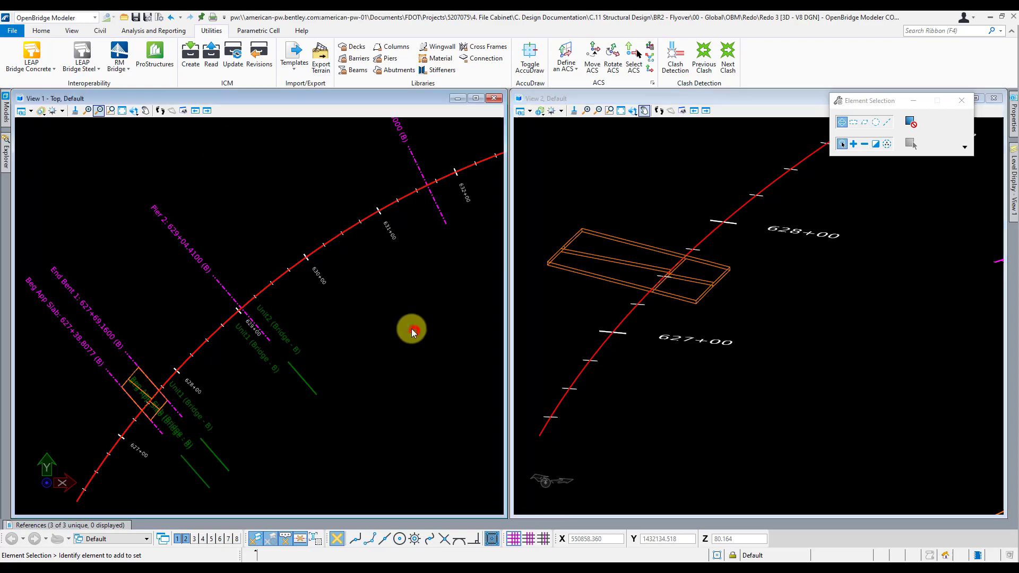
Step: Set up deck placement with the TEST template and turn off adding constraints
click(41, 32)
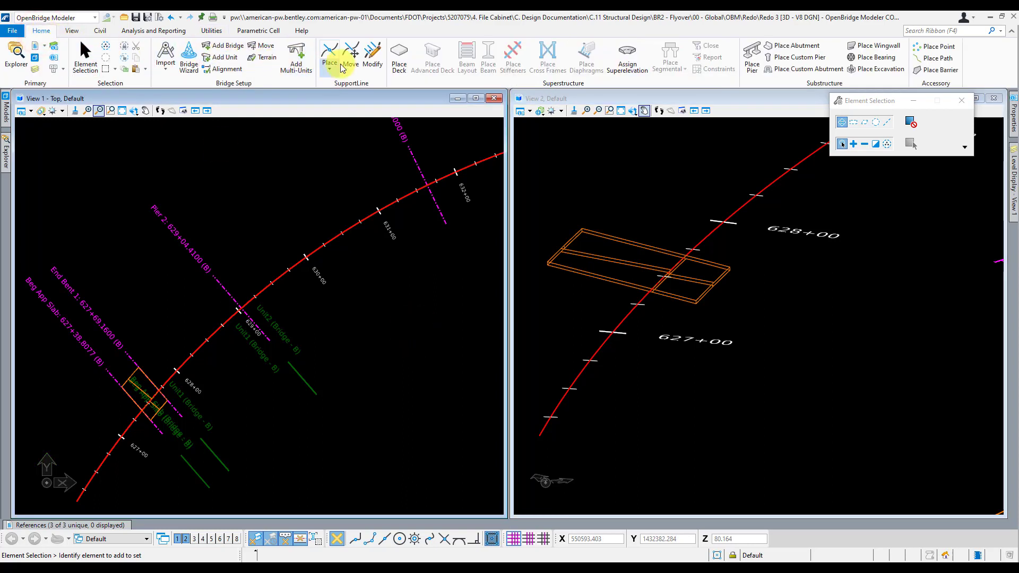
click(397, 59)
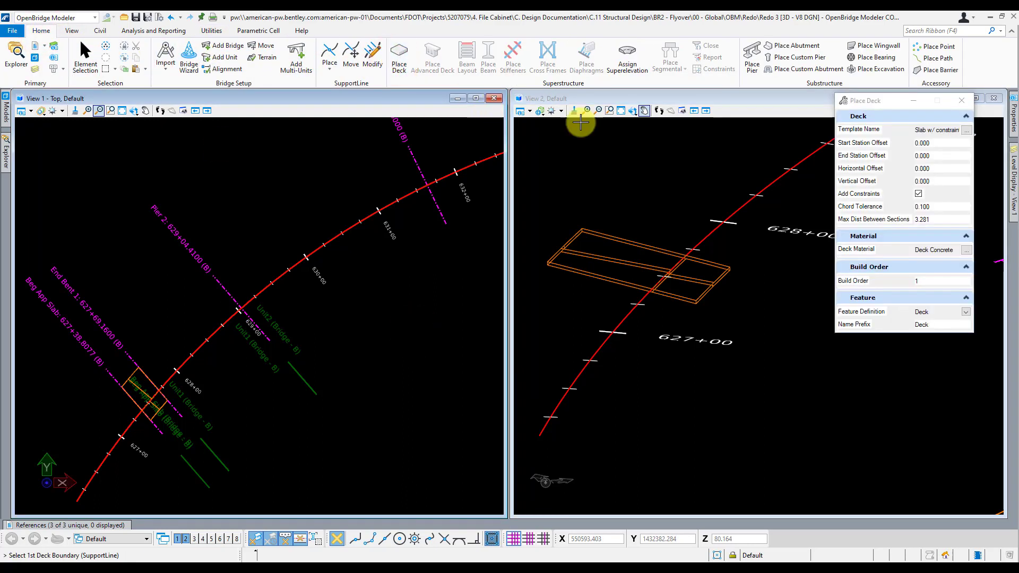
click(963, 128)
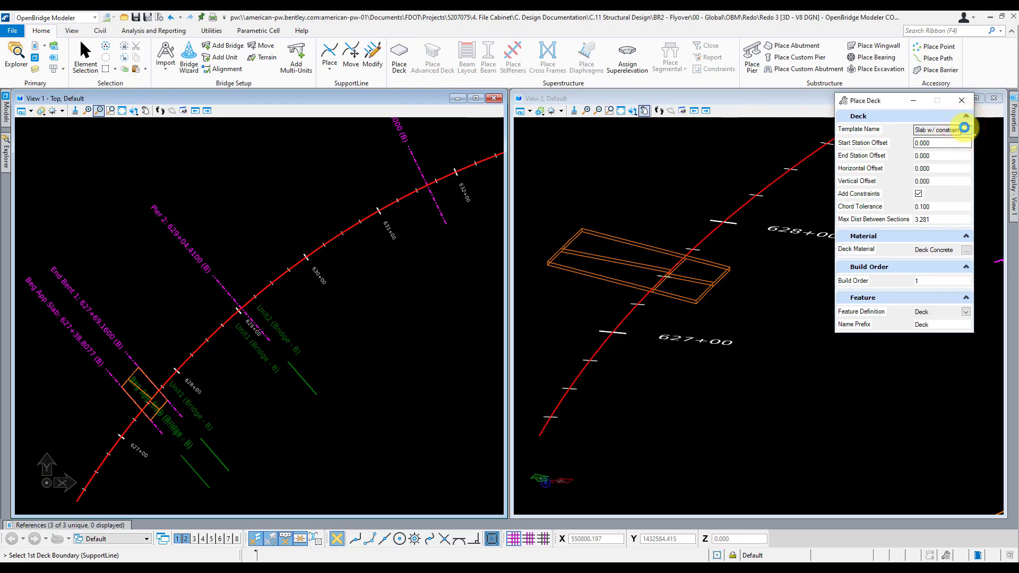
click(242, 122)
click(803, 496)
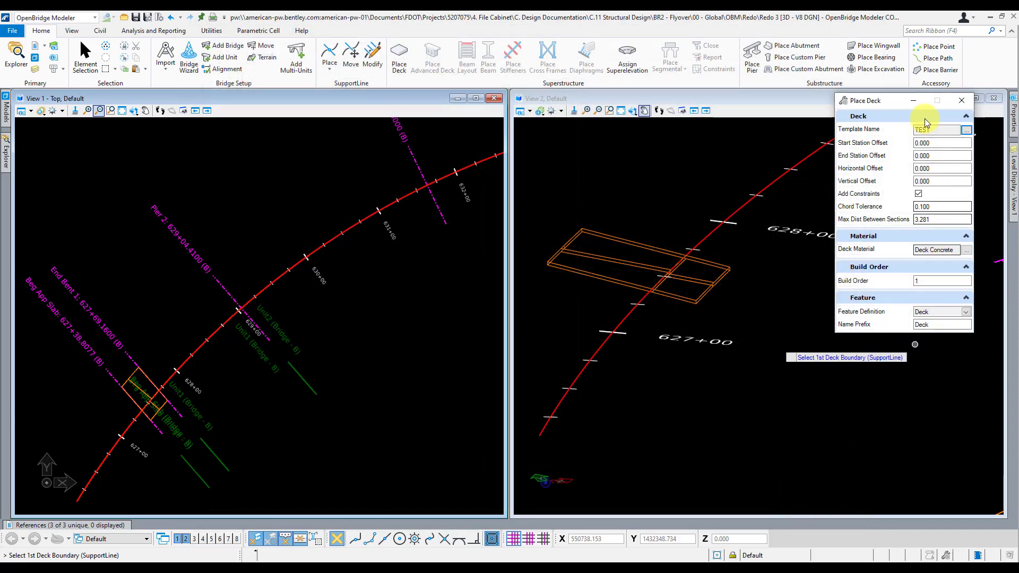
click(918, 194)
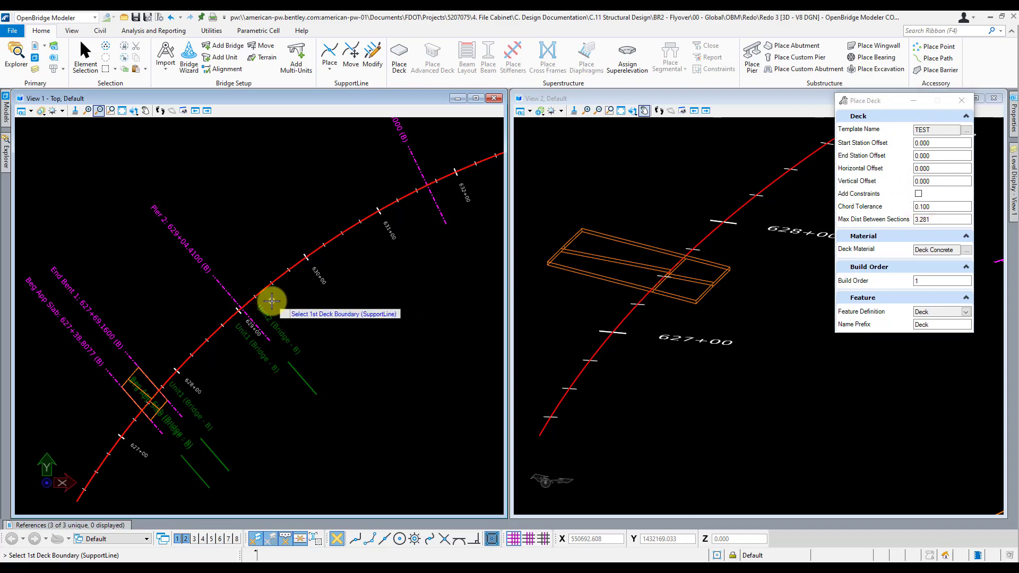
Step: Leave deck placement and make Unit1, the concrete-girder unit, the active unit in the bridge model
click(6, 148)
right_click(205, 212)
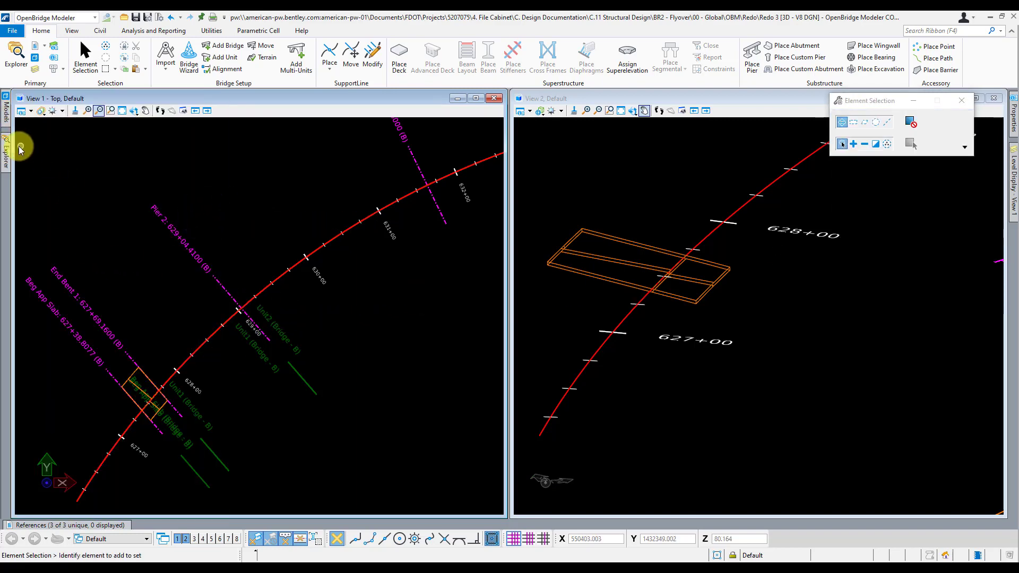
click(5, 150)
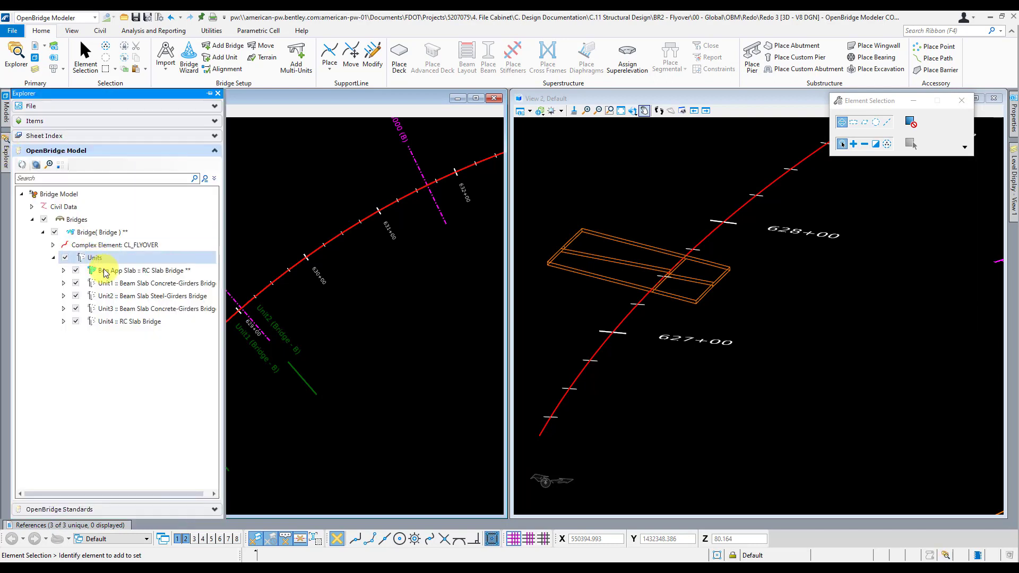
right_click(136, 286)
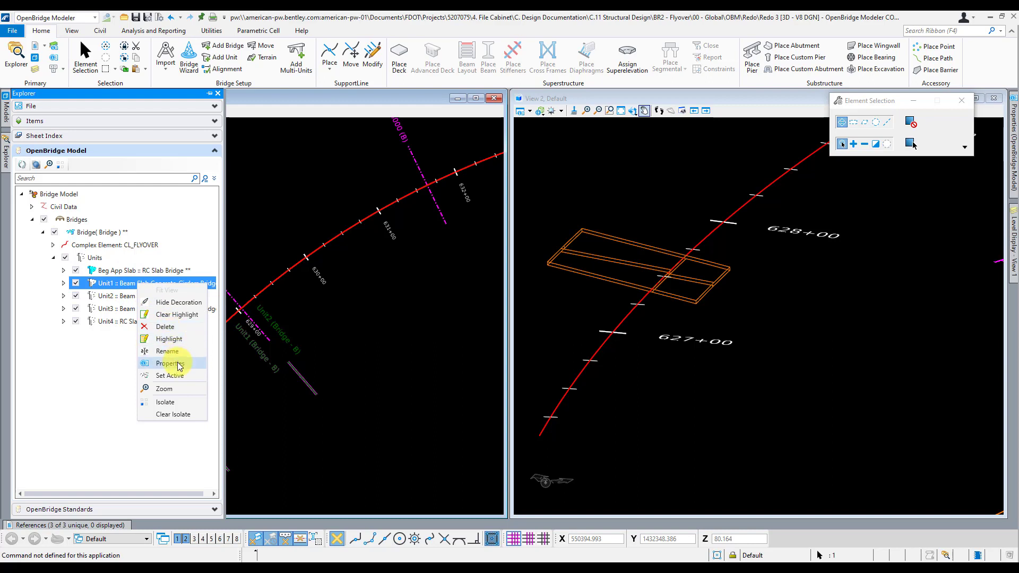
click(171, 373)
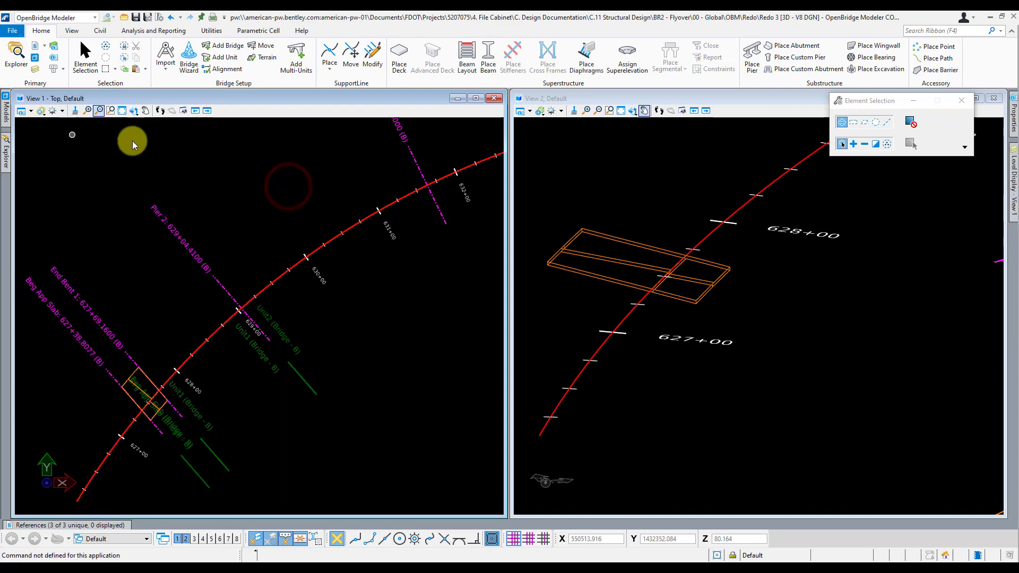
Step: Place a TEST template deck without constraints between the End Bent 1 and Pier 2 support lines
click(399, 63)
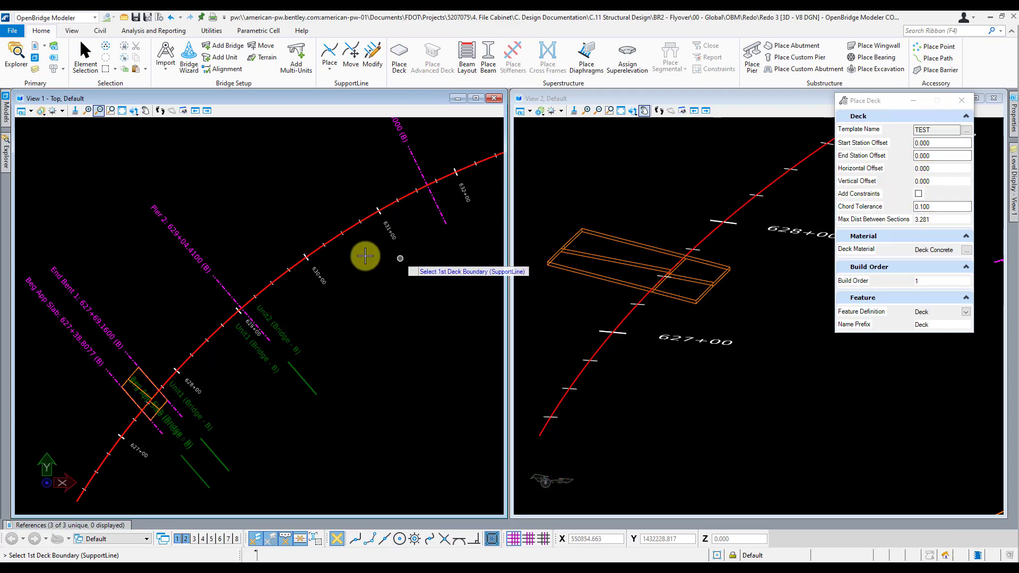
click(134, 351)
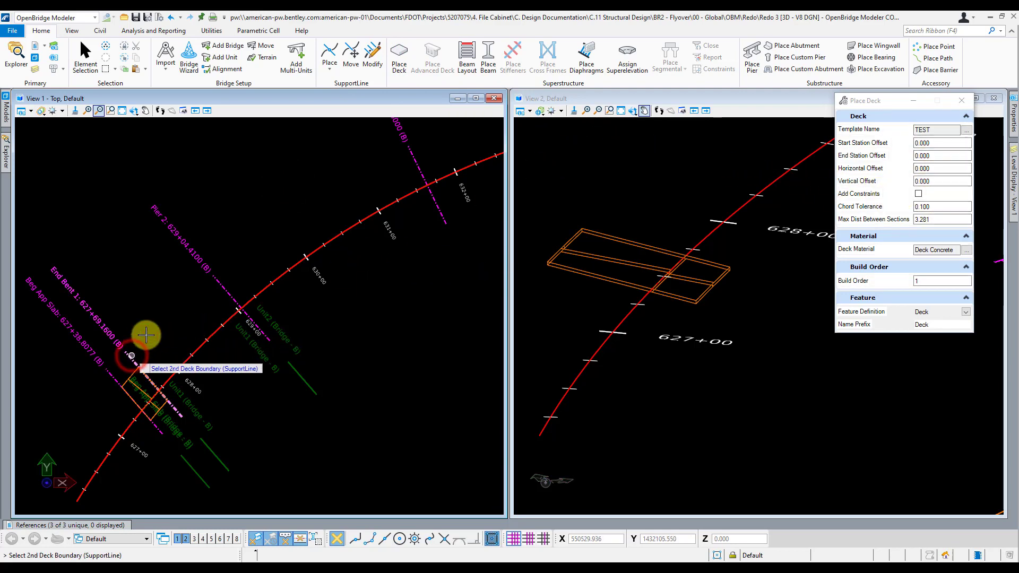
click(218, 283)
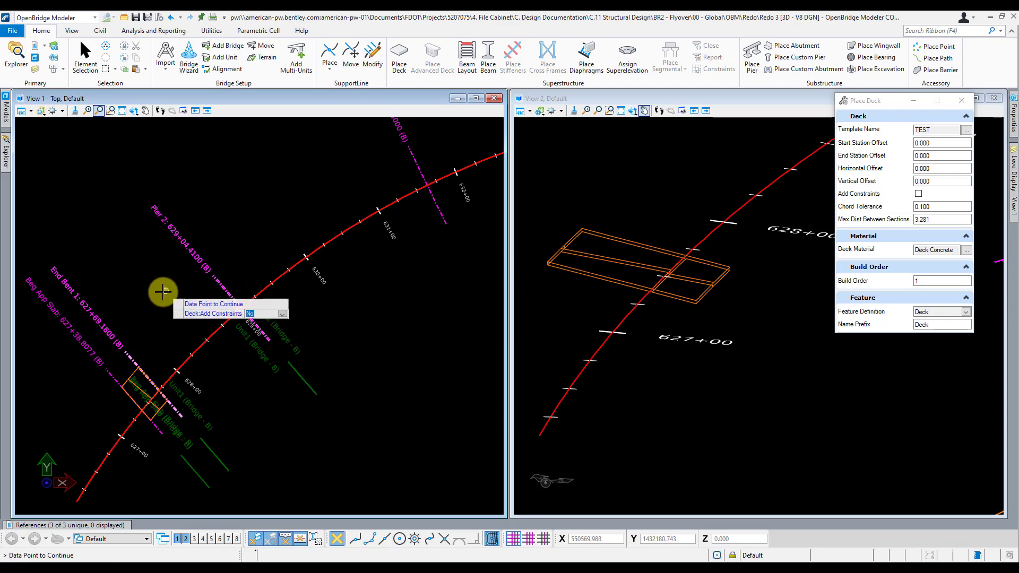
click(162, 292)
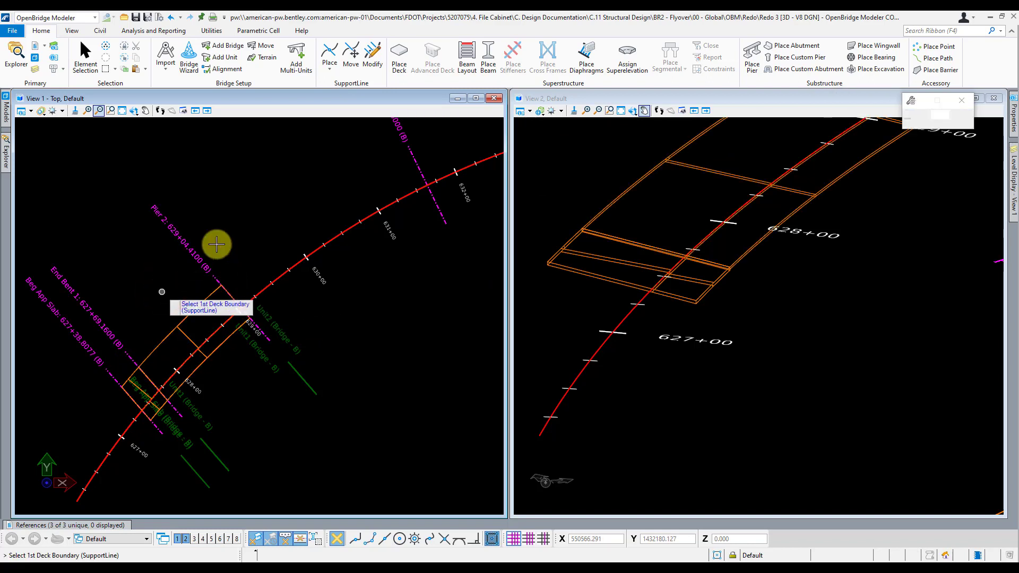
right_click(261, 205)
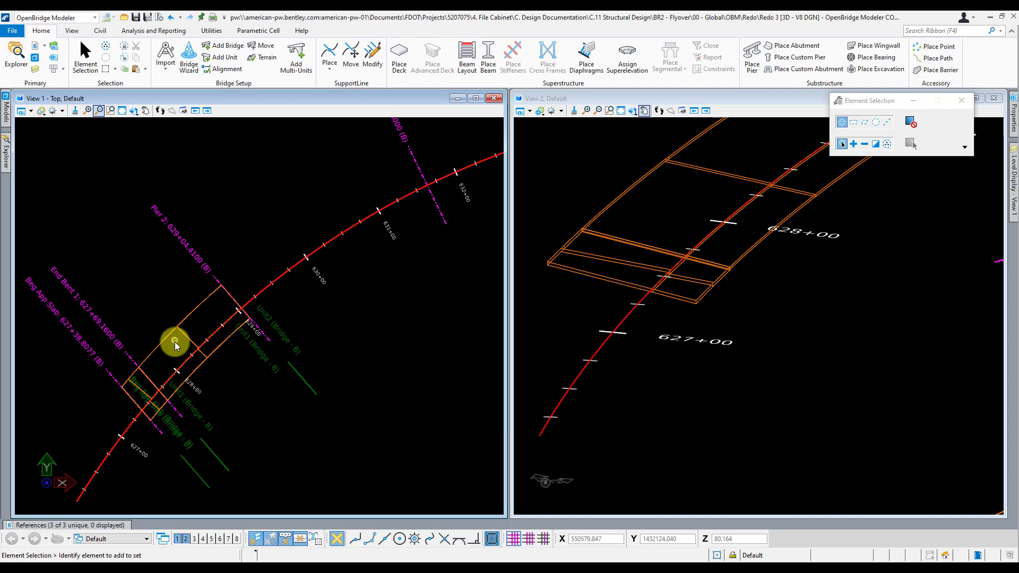
Step: Make Unit2, the steel-girder unit, the active unit in the bridge model
click(193, 360)
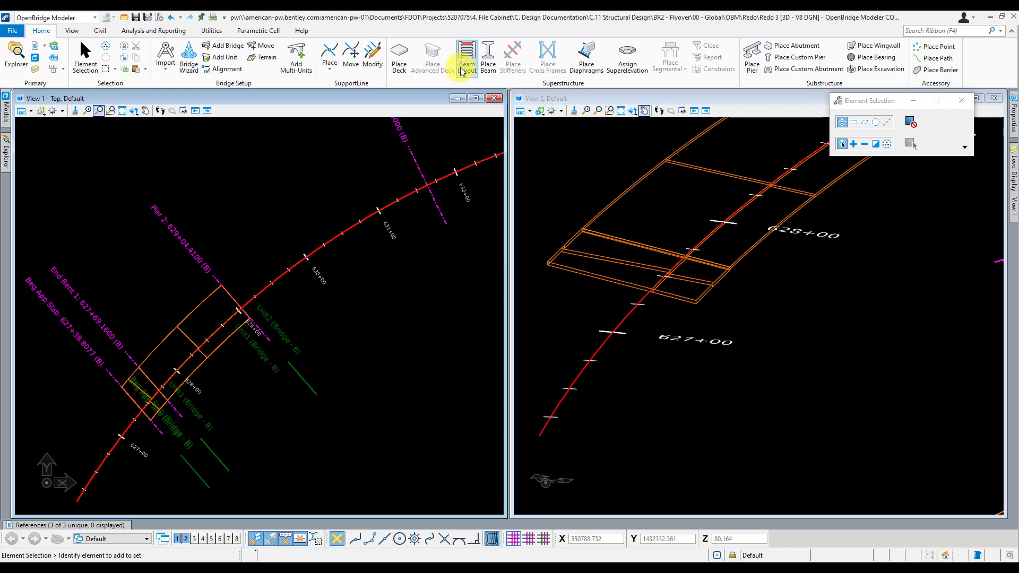
middle_drag(354, 161, 290, 216)
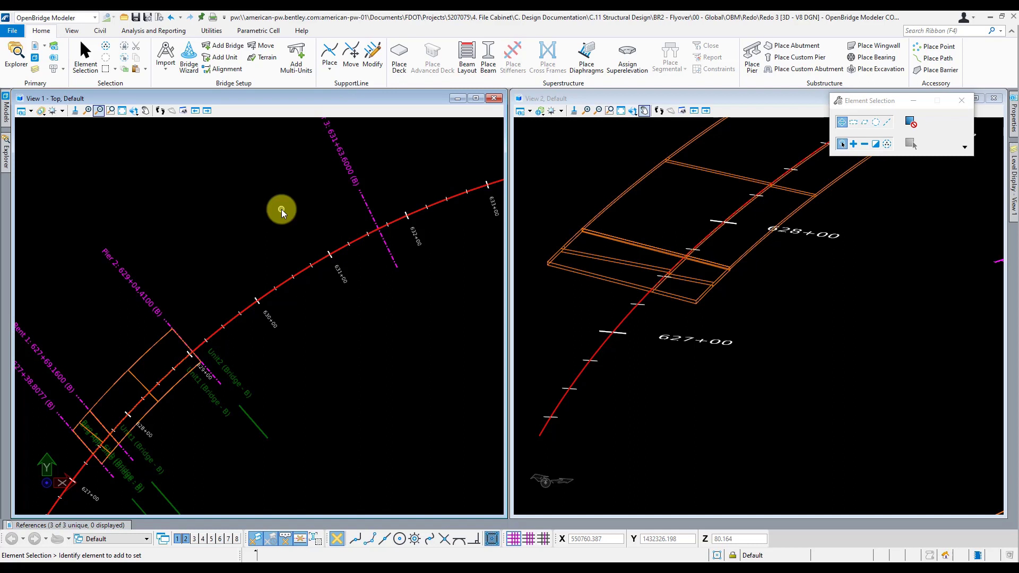
click(100, 31)
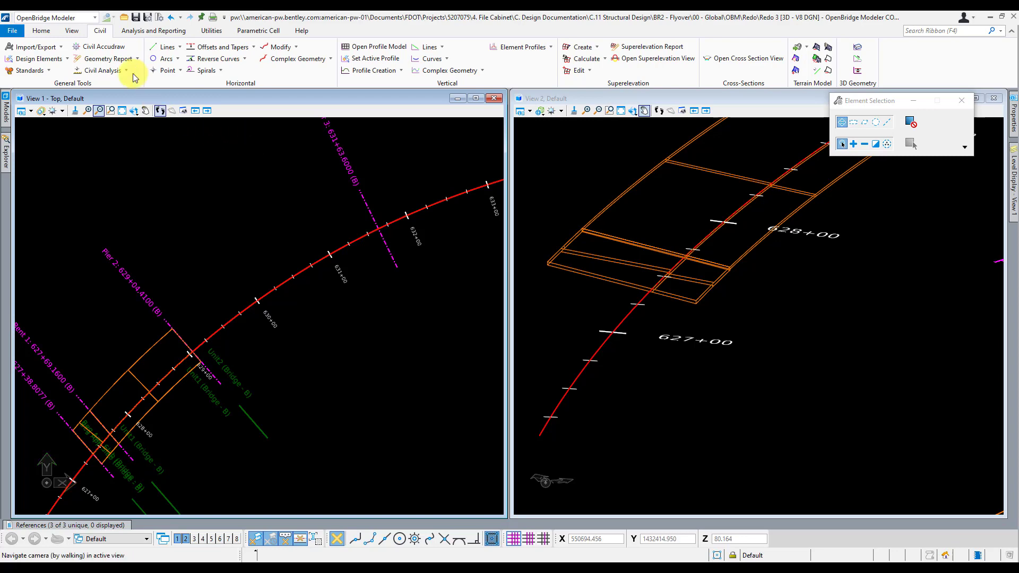
click(41, 31)
right_click(64, 150)
click(11, 149)
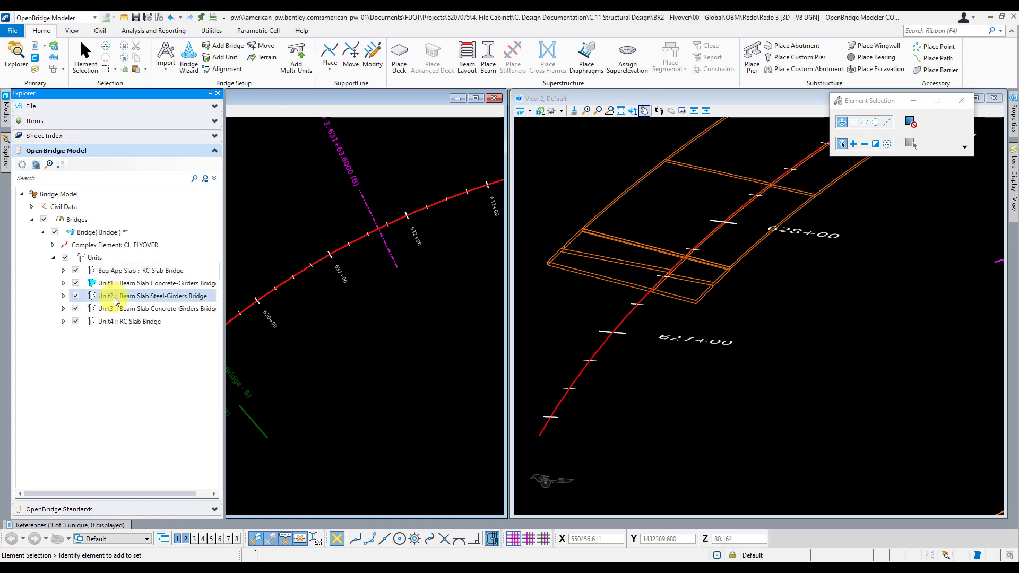
right_click(116, 301)
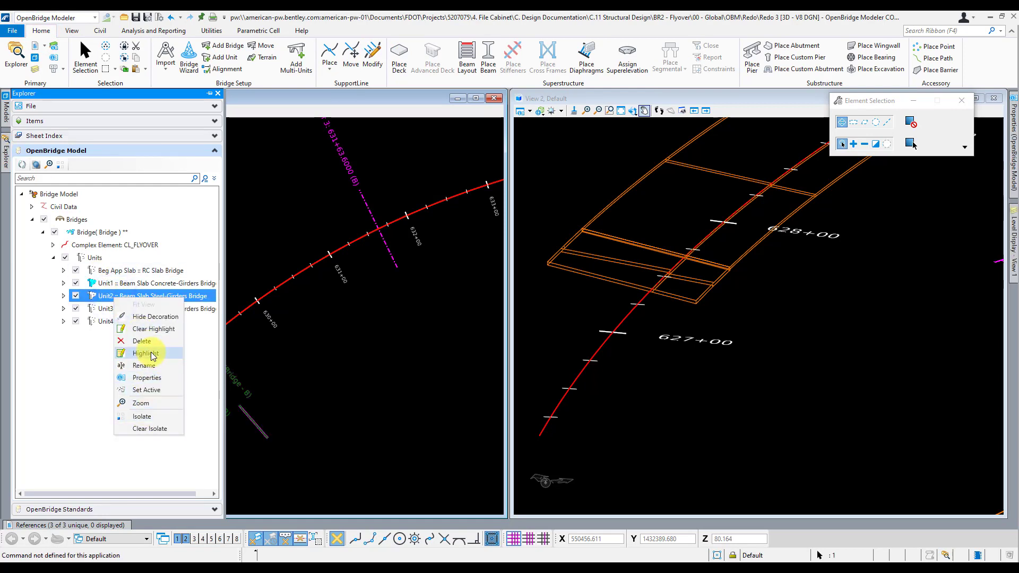
click(147, 379)
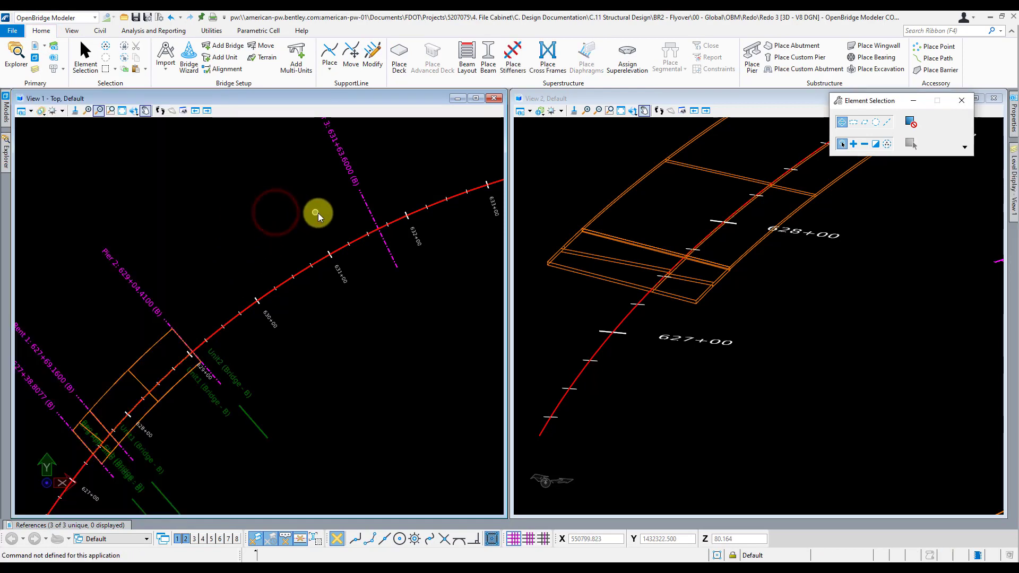
Step: Start a TEST template deck with added constraints, bounded by the Pier 2 and Pier 4 support lines
click(399, 56)
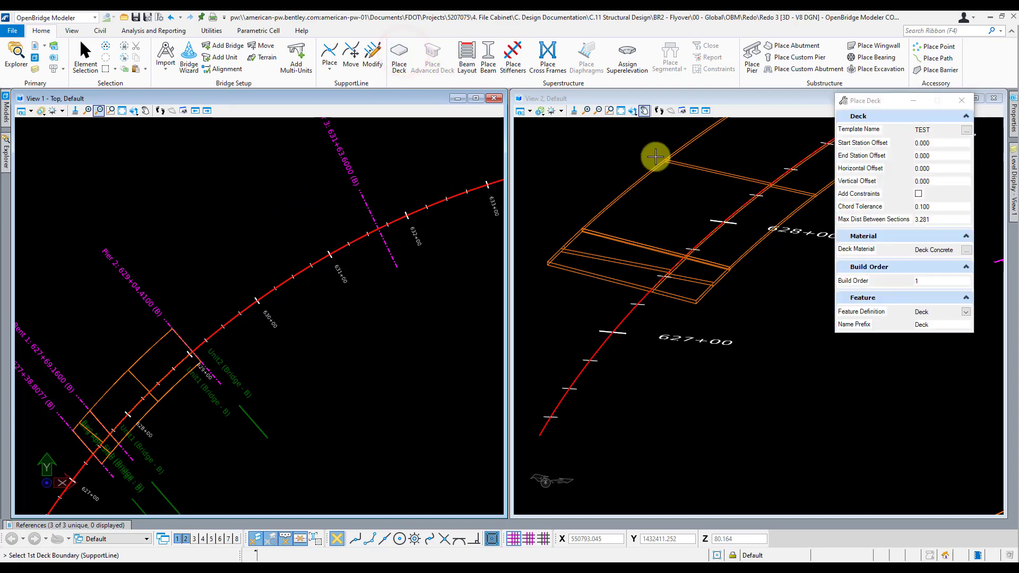
click(918, 194)
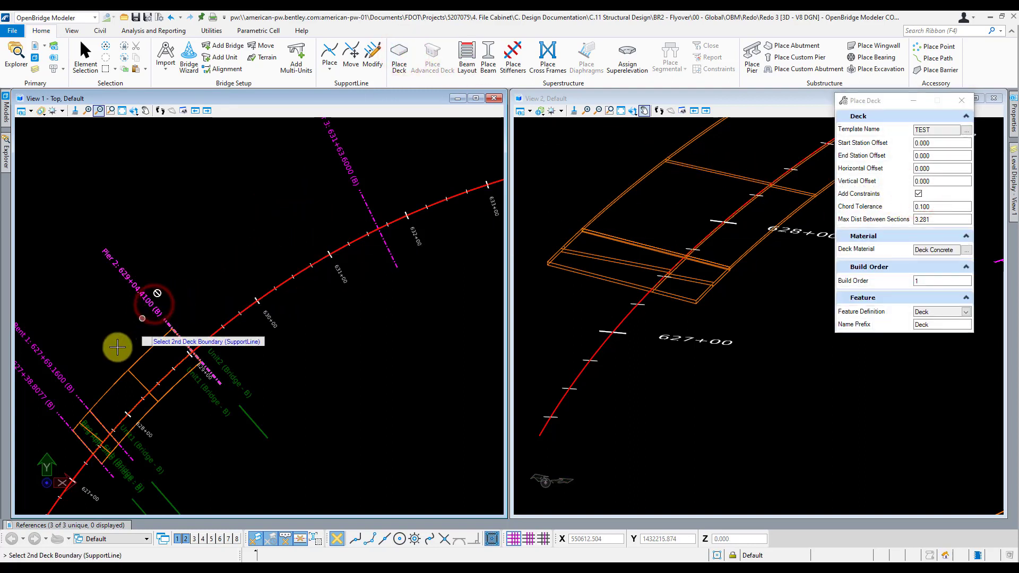
scroll(117, 347, down, 1)
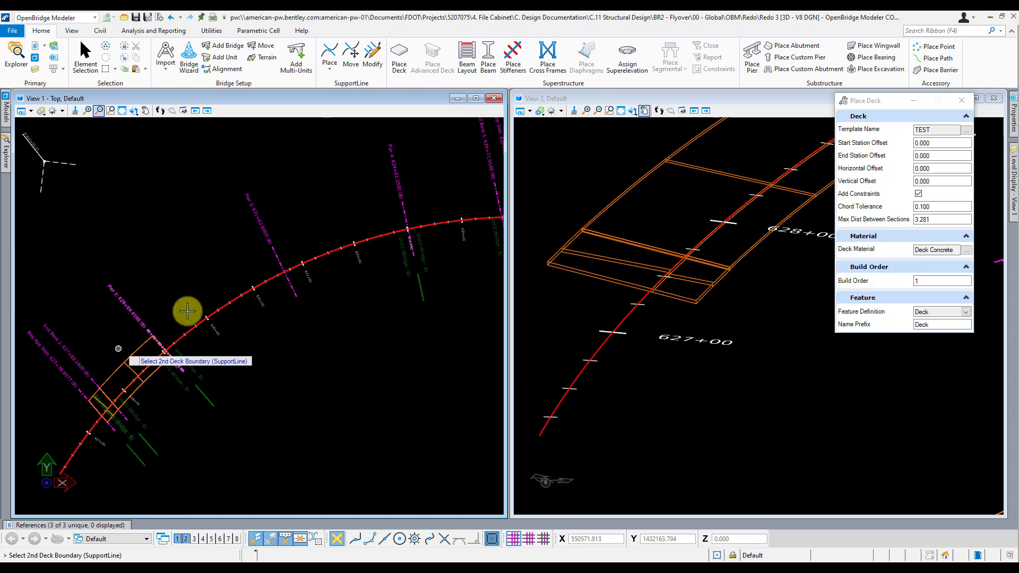
click(401, 207)
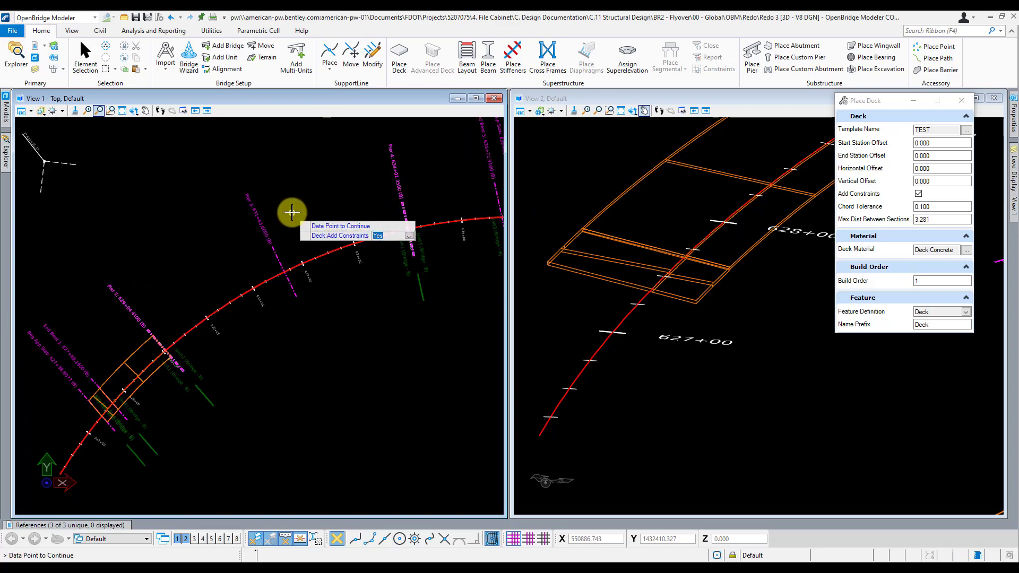
click(291, 213)
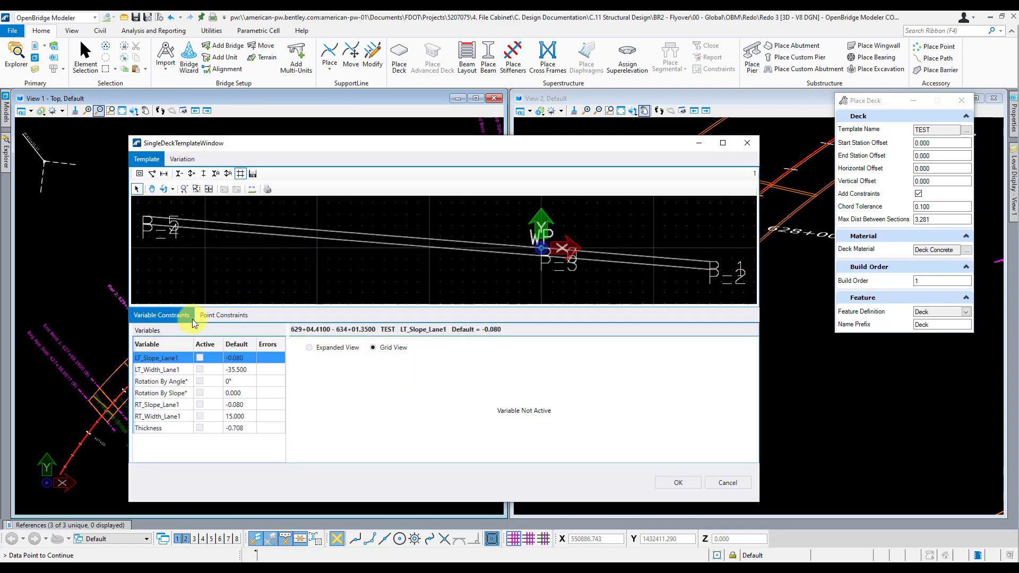
Step: Give deck template point P_5 a Horizontal point constraint and accept the template settings
click(227, 319)
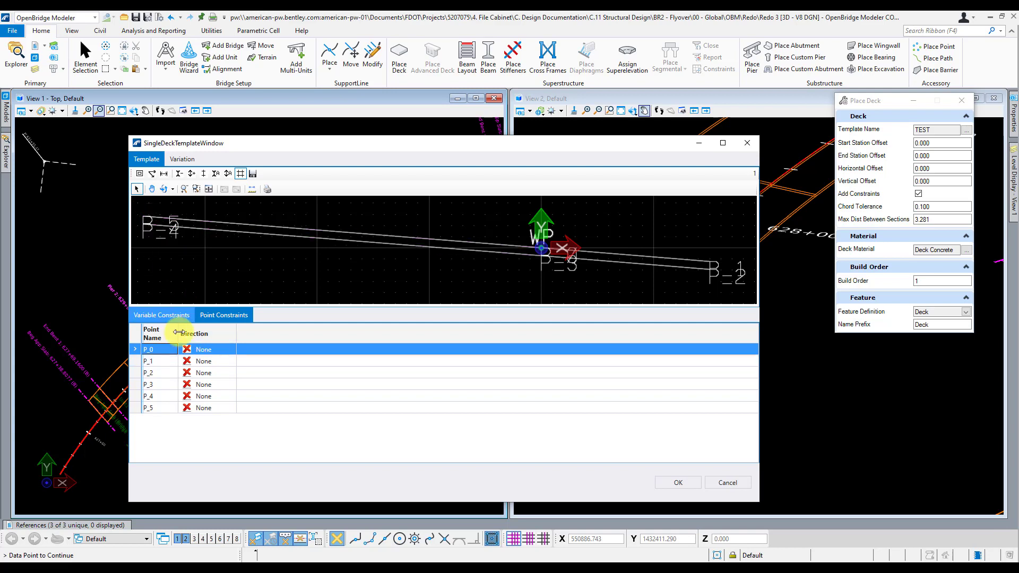
click(164, 408)
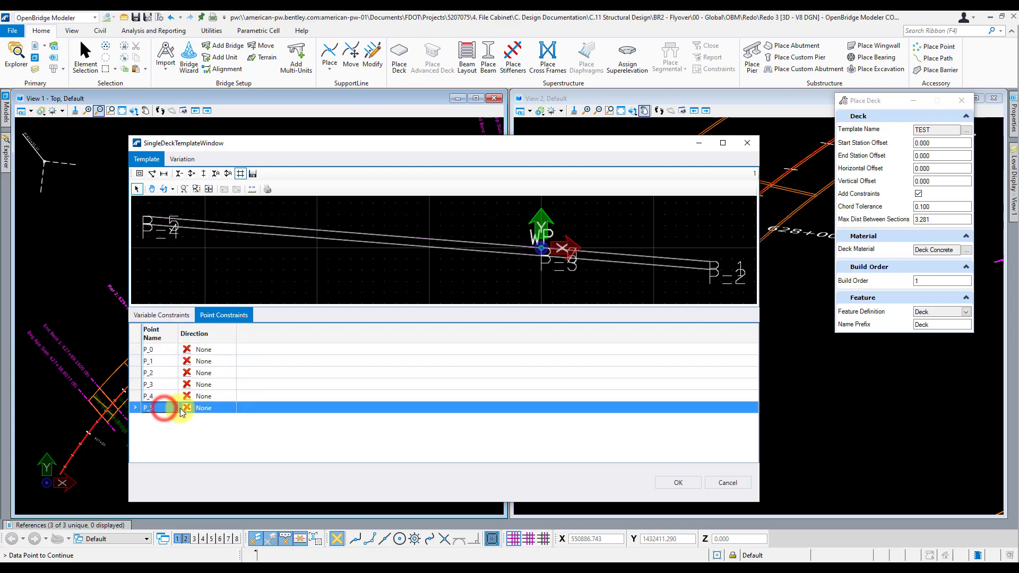
click(214, 409)
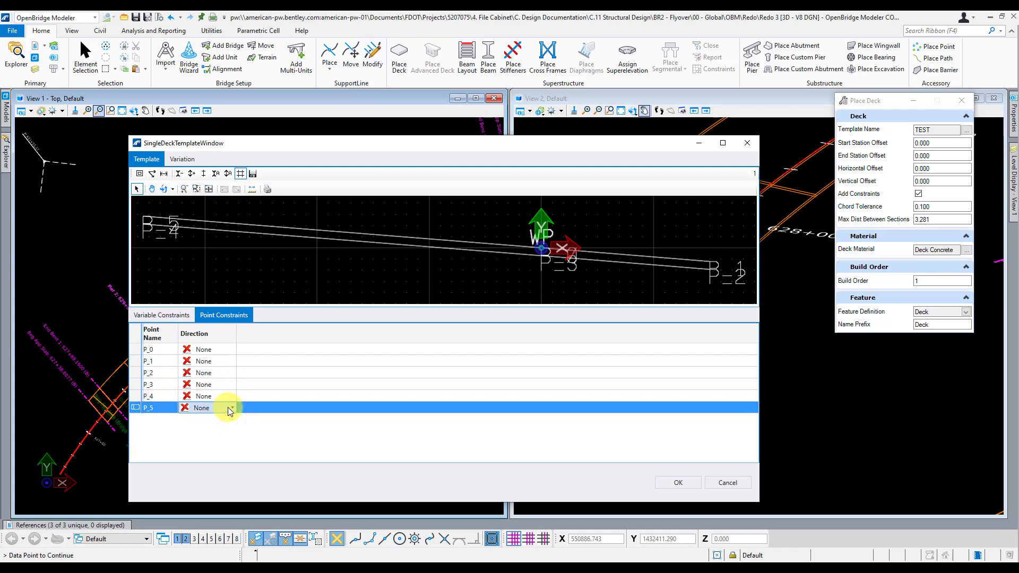
click(230, 408)
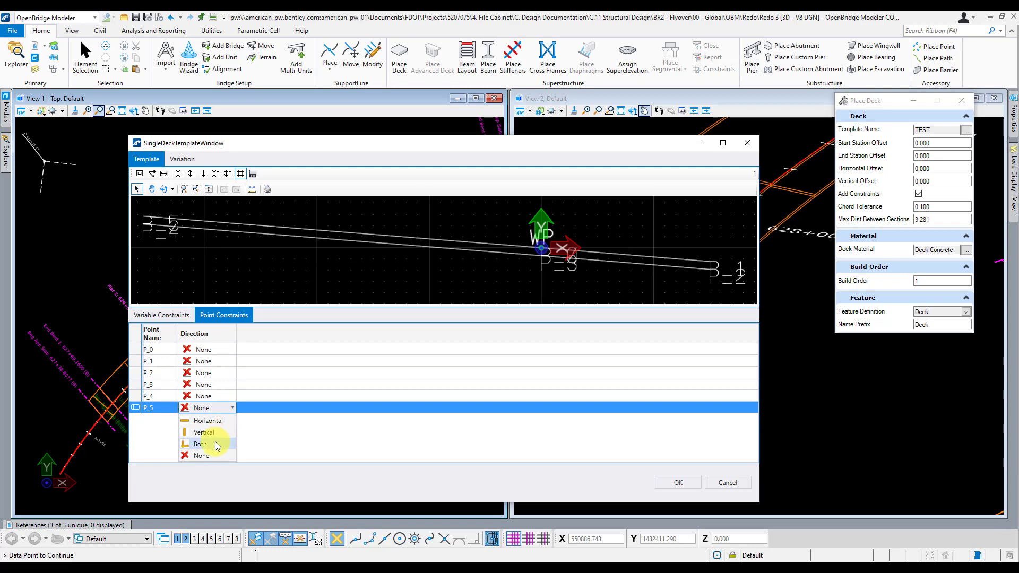
click(214, 422)
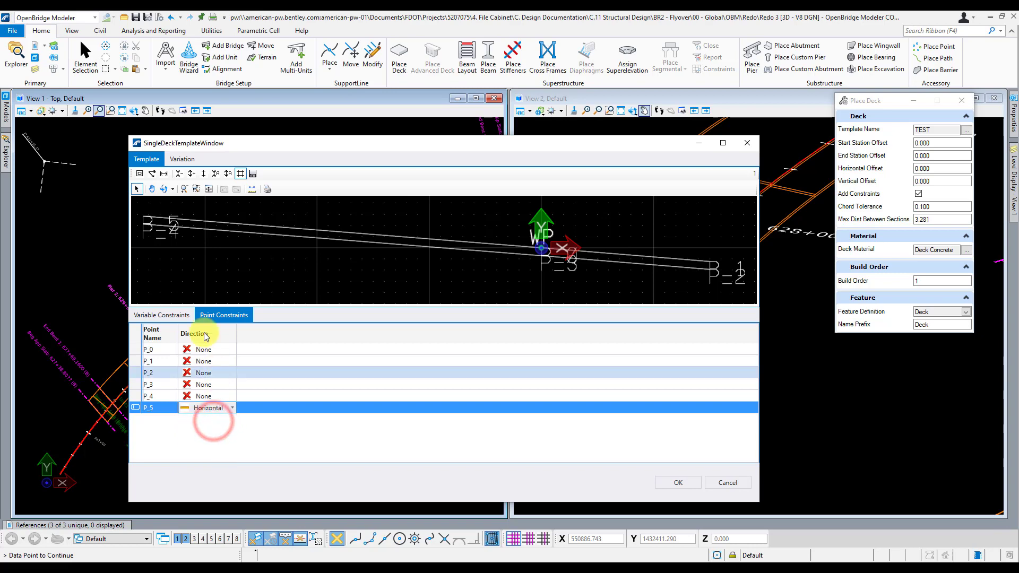
click(677, 484)
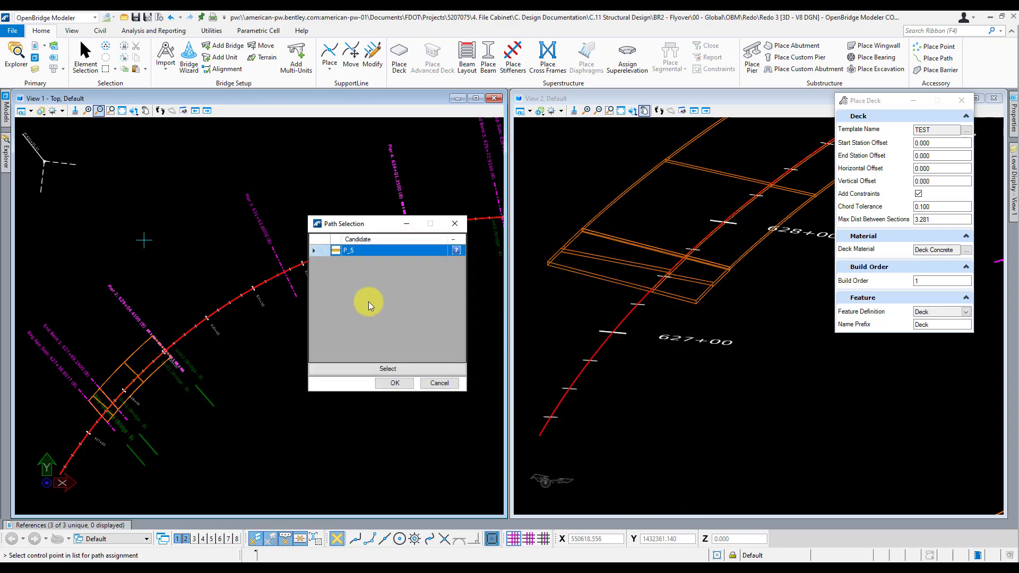
Step: Start choosing an alignment as the path for P_5, cancel the path selection and leave deck placement
click(390, 369)
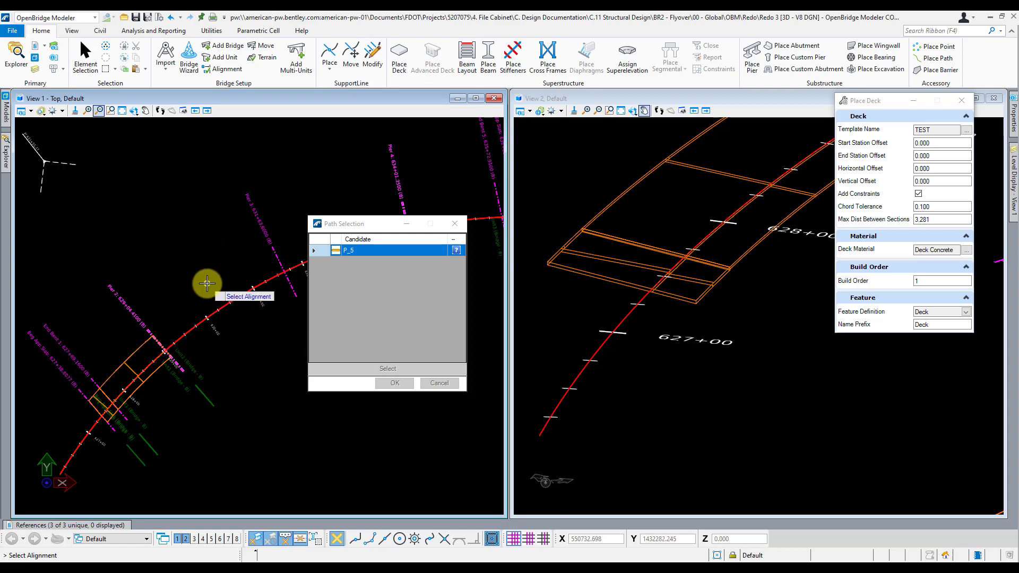
right_click(438, 383)
click(451, 382)
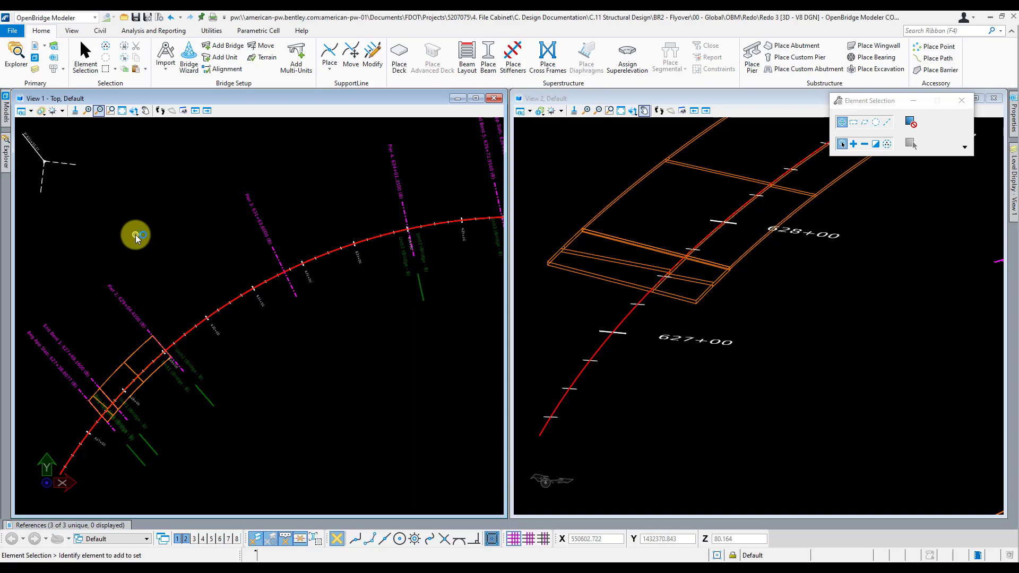
click(197, 208)
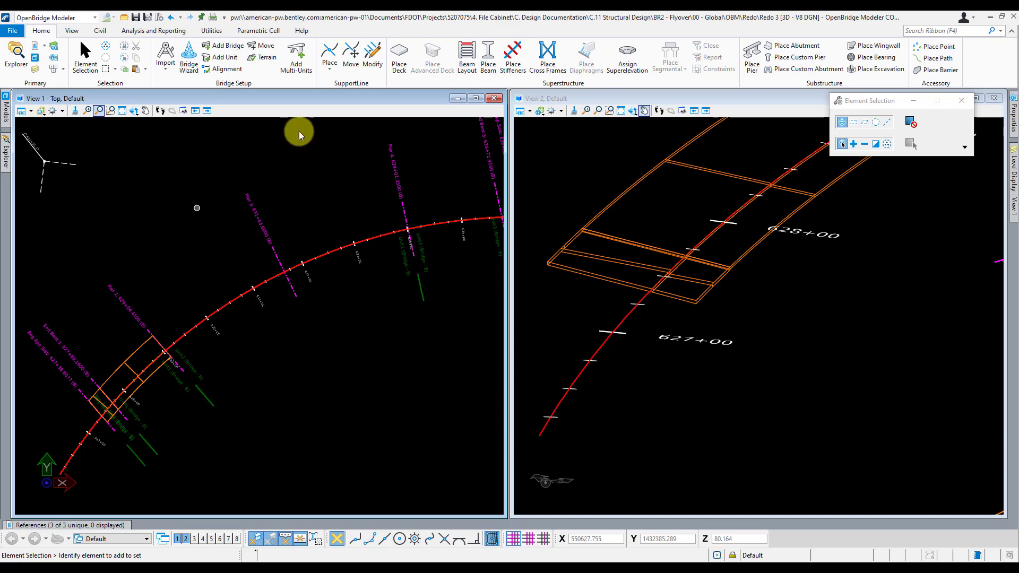
click(6, 154)
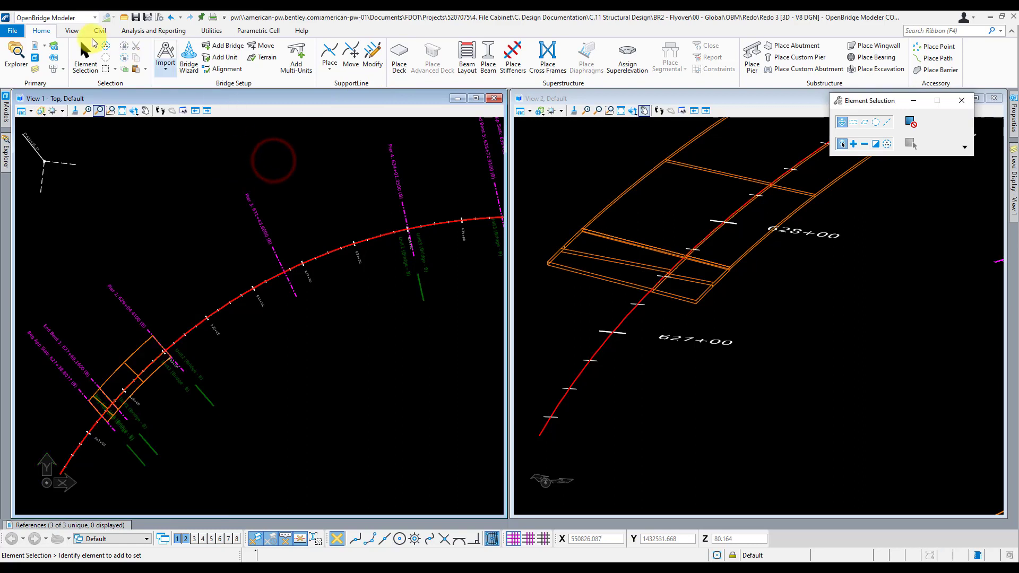
Step: Restart the constrained TEST template deck between the Pier 2 and Pier 4 support lines
click(399, 58)
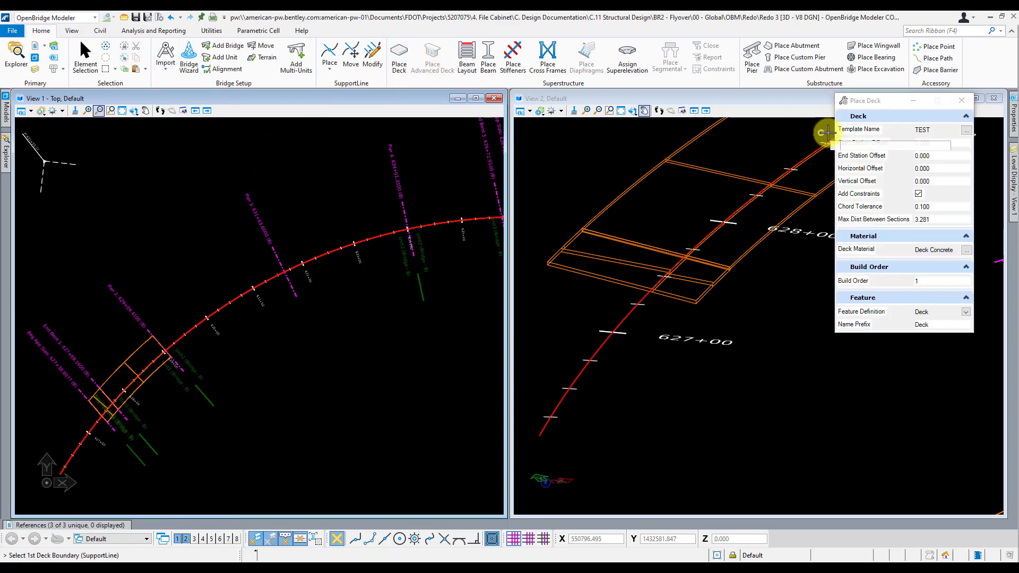
click(140, 319)
click(400, 200)
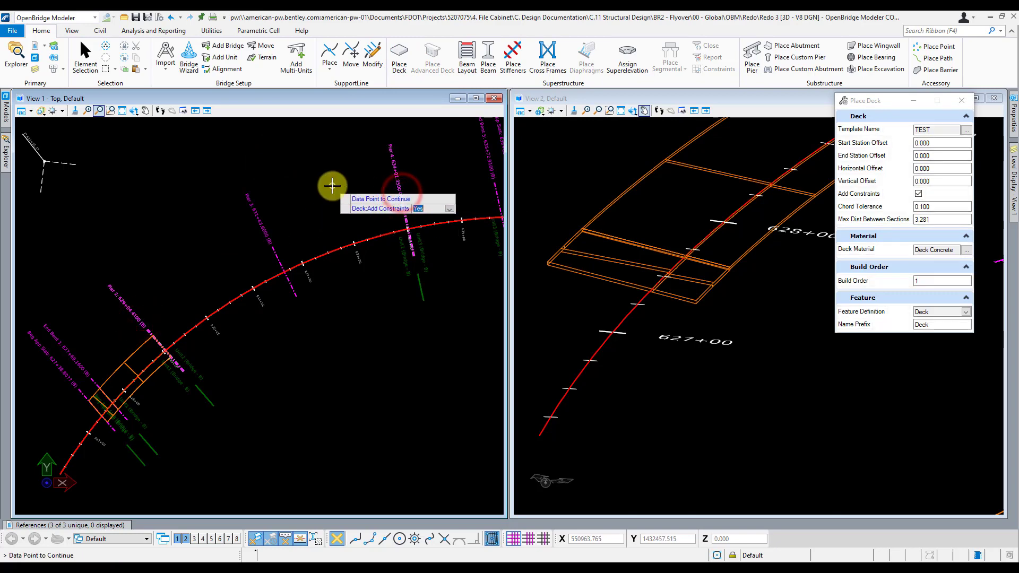
click(332, 185)
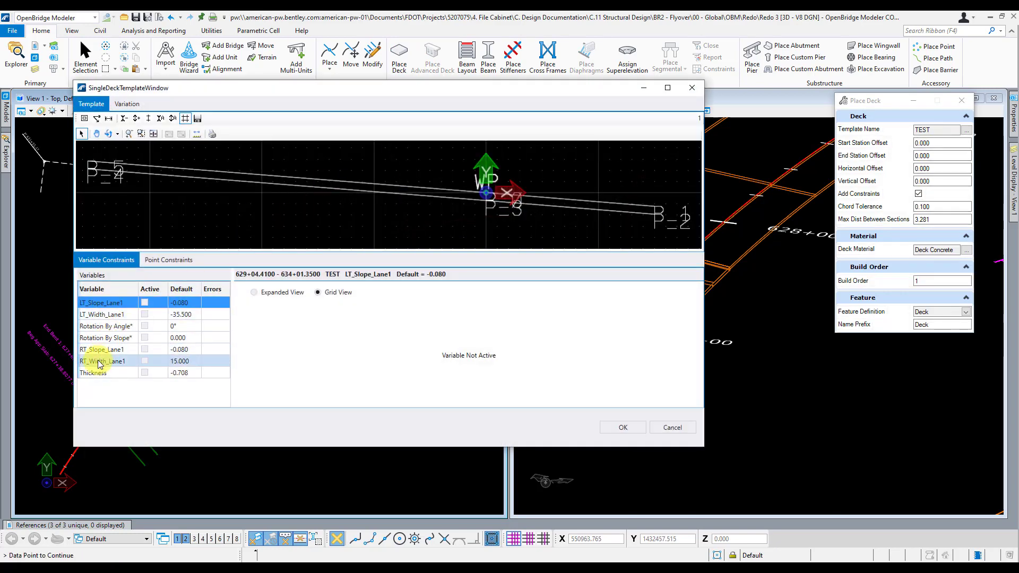
Step: Activate the Thickness variable constraint and add a SupportLine section at 0.000 from Pier 2
click(97, 373)
click(144, 372)
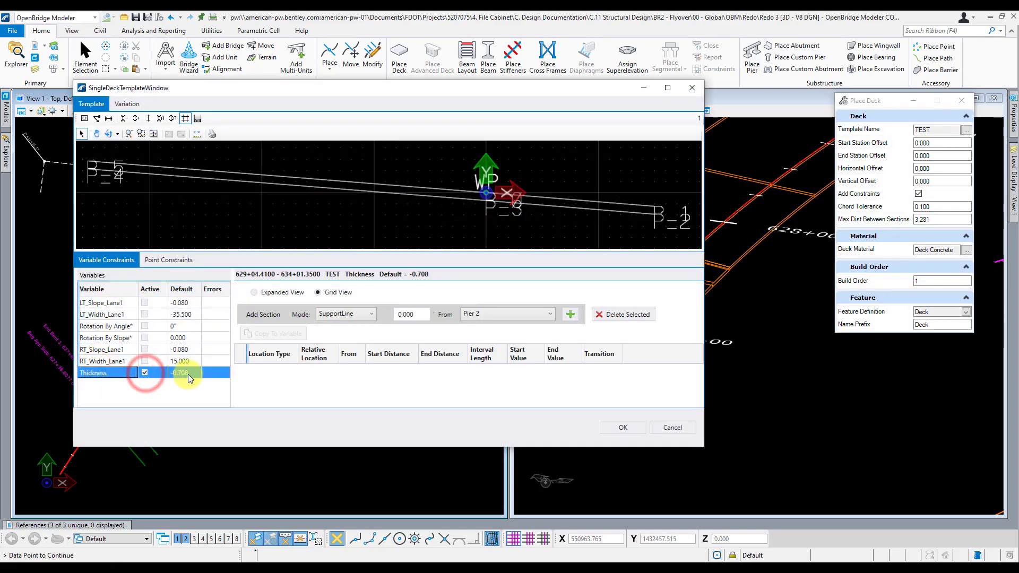
click(189, 374)
click(190, 374)
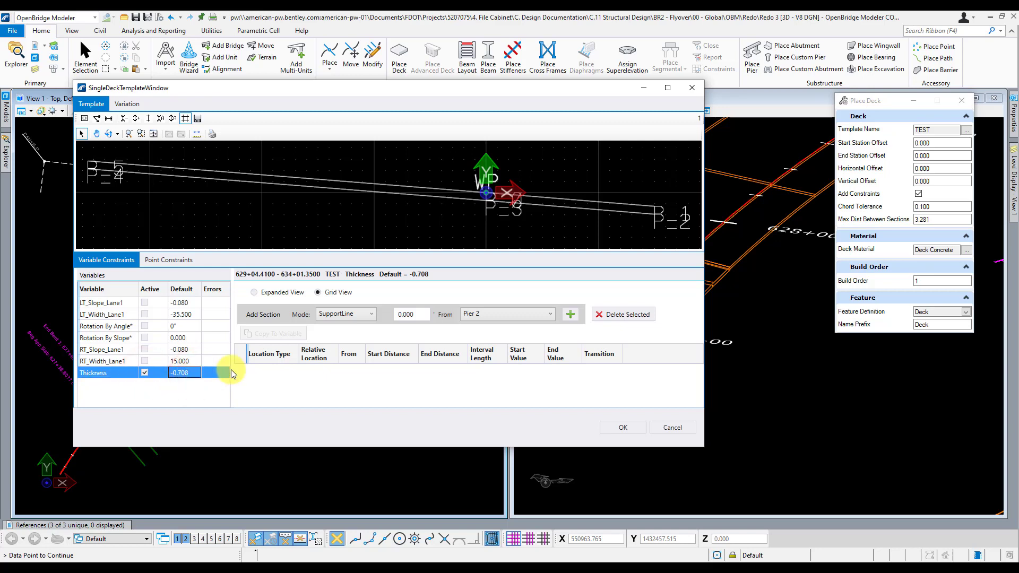
click(106, 373)
click(570, 314)
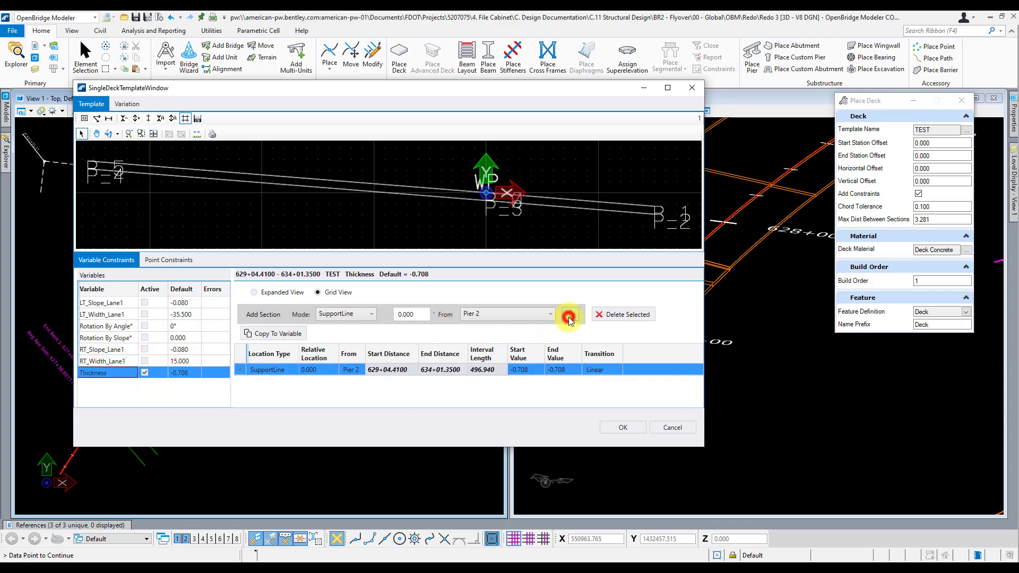
Step: Set the thickness section's start and end values to -0.750 and place the Pier 2 to Pier 4 deck
click(514, 370)
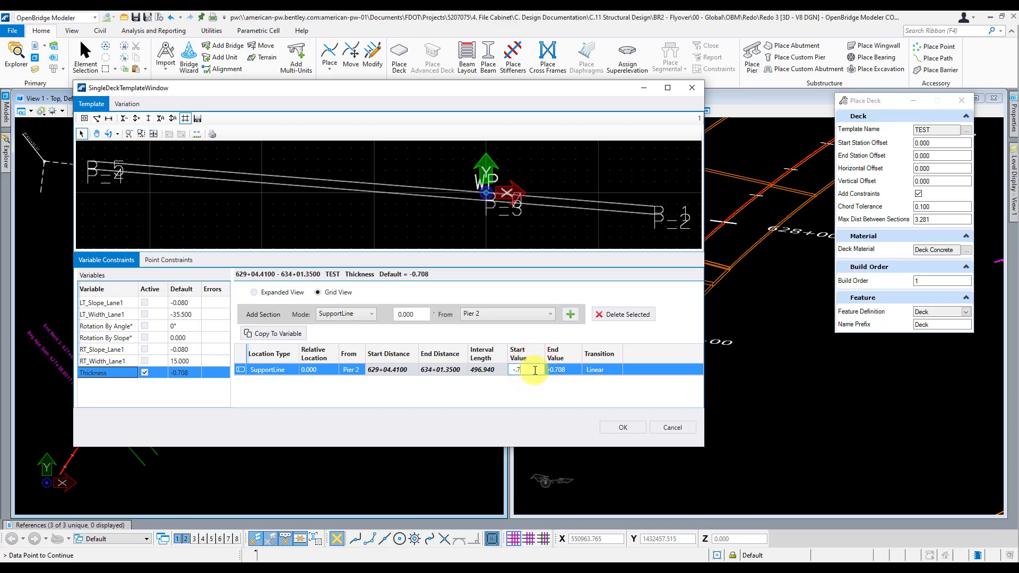
click(571, 369)
text(-)
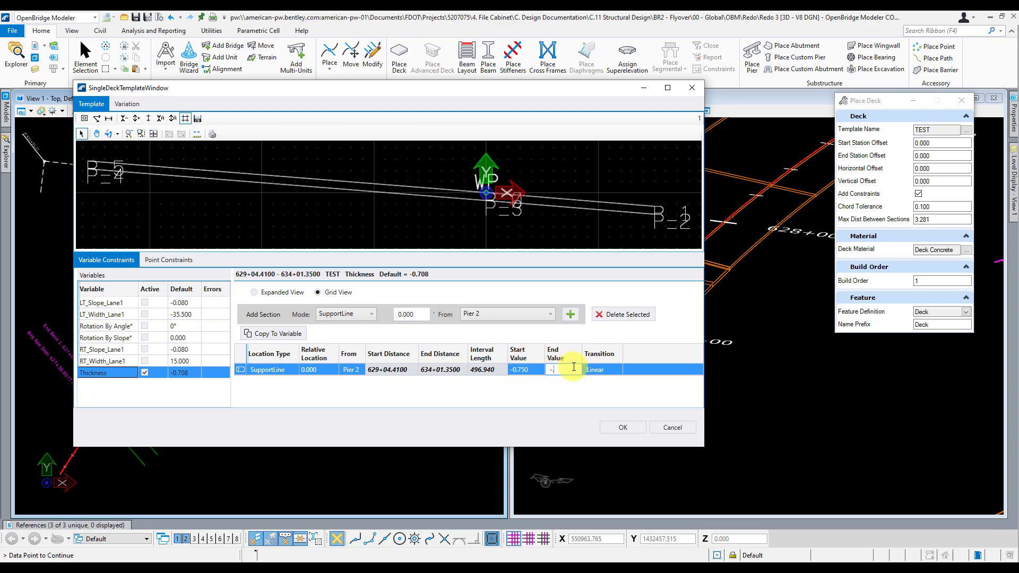
text(0.75)
click(478, 393)
click(115, 377)
click(621, 427)
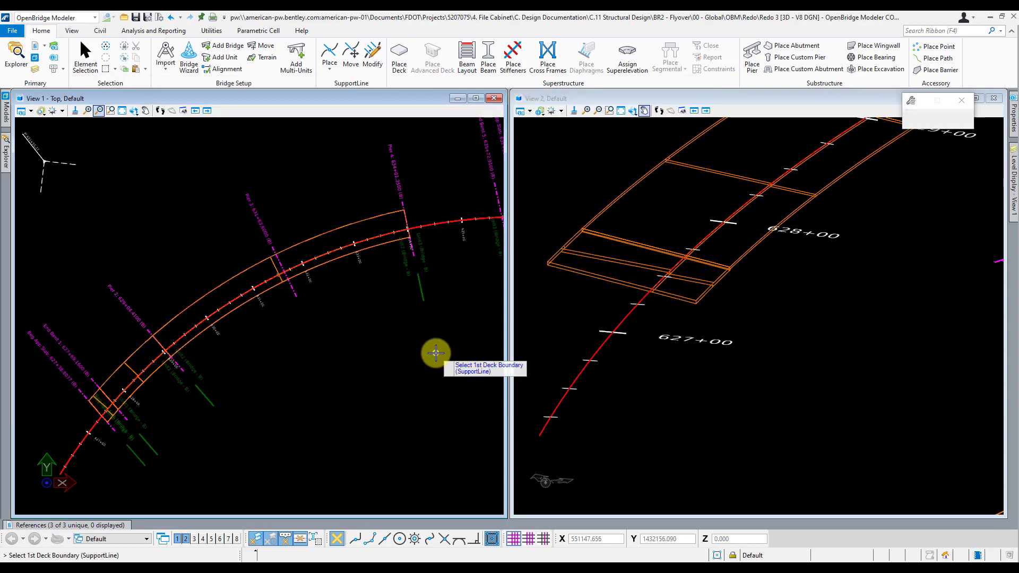
Step: Leave deck placement and make Unit3, the second concrete-girder unit, active in the bridge model
key(Escape)
click(6, 154)
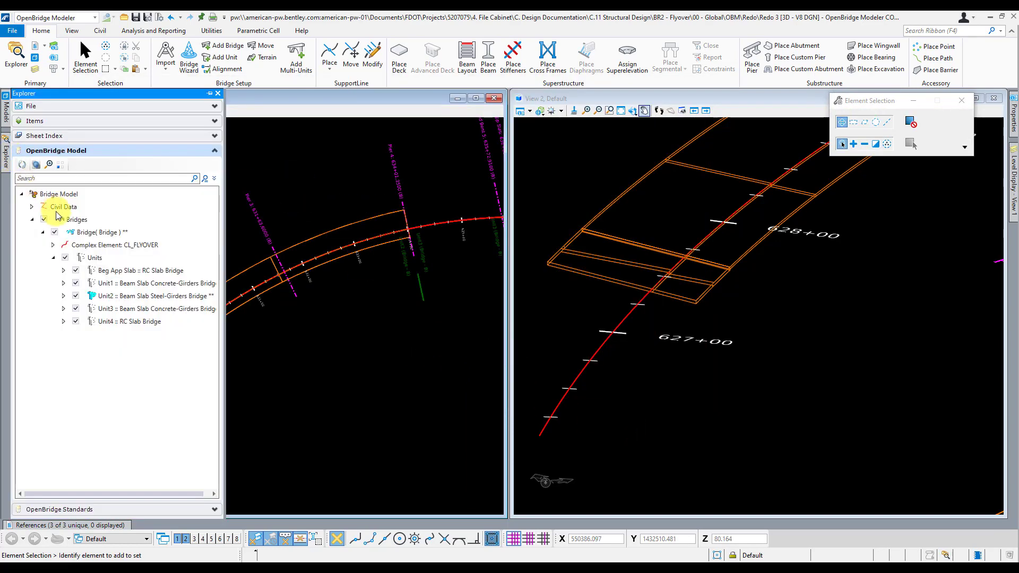
right_click(122, 313)
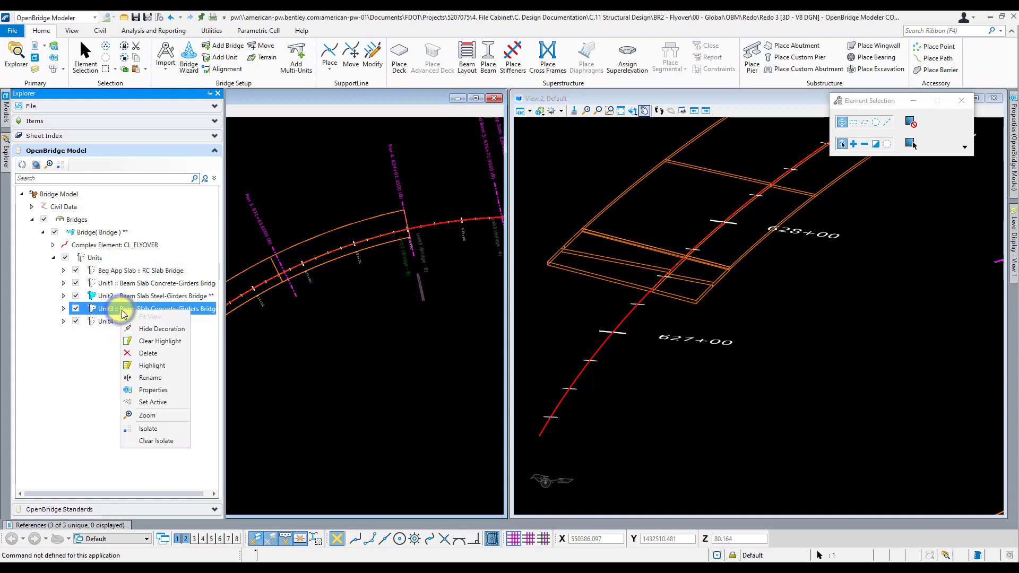
click(156, 398)
Step: Place a TEST template deck between the Pier 4 and End Bent 5 support lines, keeping the default variable values
click(400, 56)
click(394, 170)
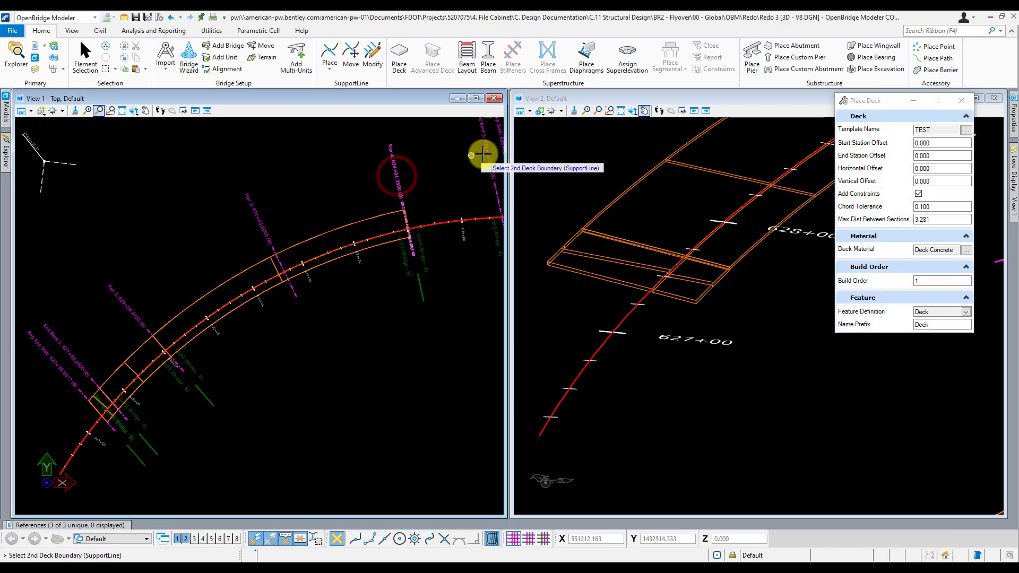
click(488, 152)
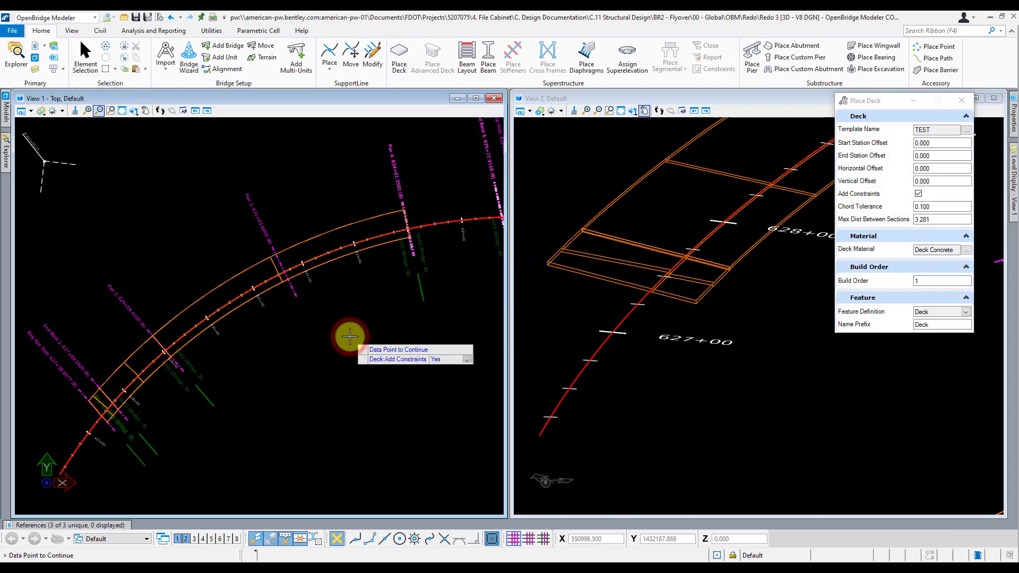
click(349, 339)
click(163, 429)
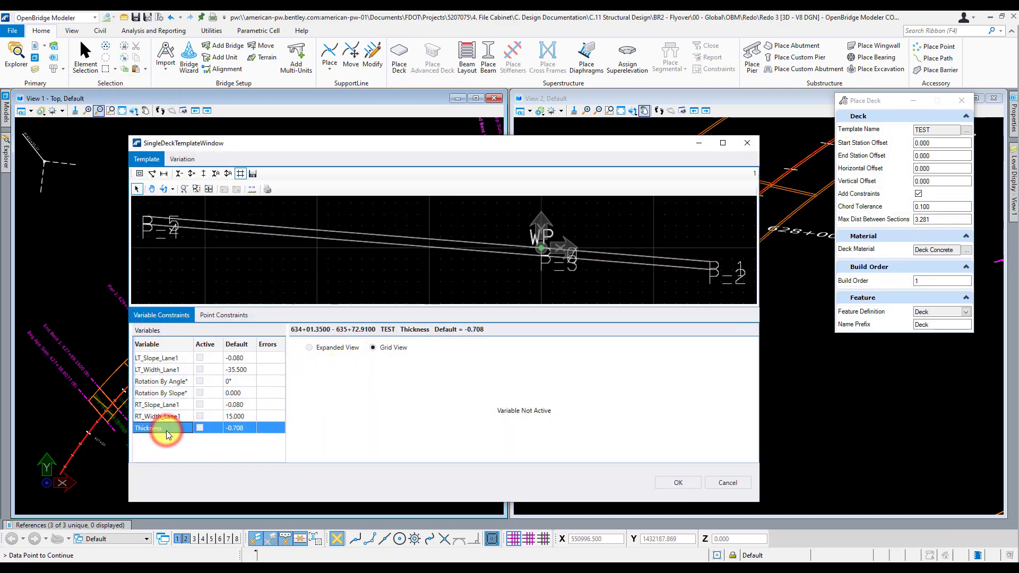
click(671, 479)
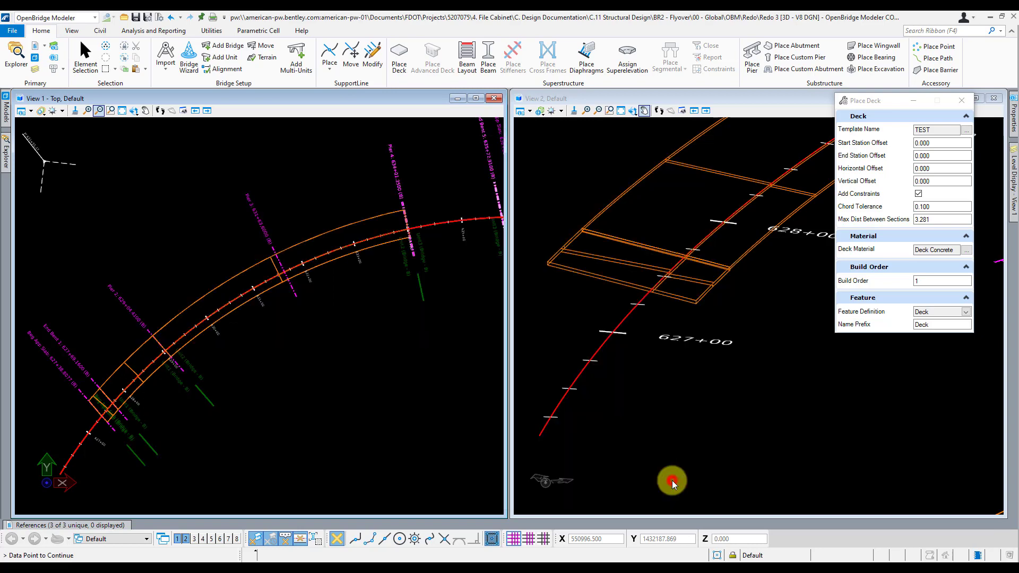
Step: Leave deck placement and make Unit4, the RC slab unit, active in the bridge model
scroll(302, 346, up, 2)
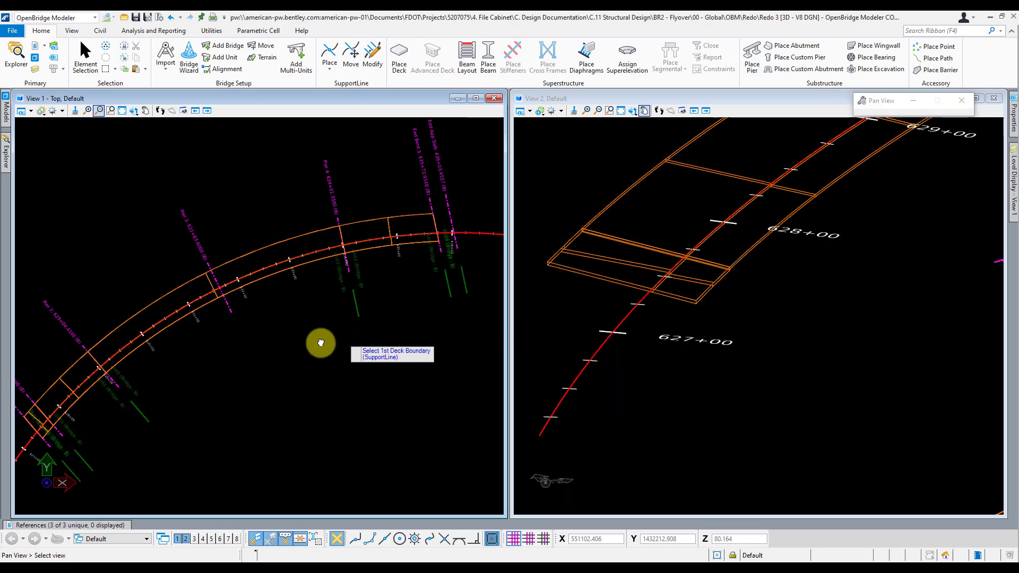
right_click(414, 197)
click(6, 151)
right_click(108, 321)
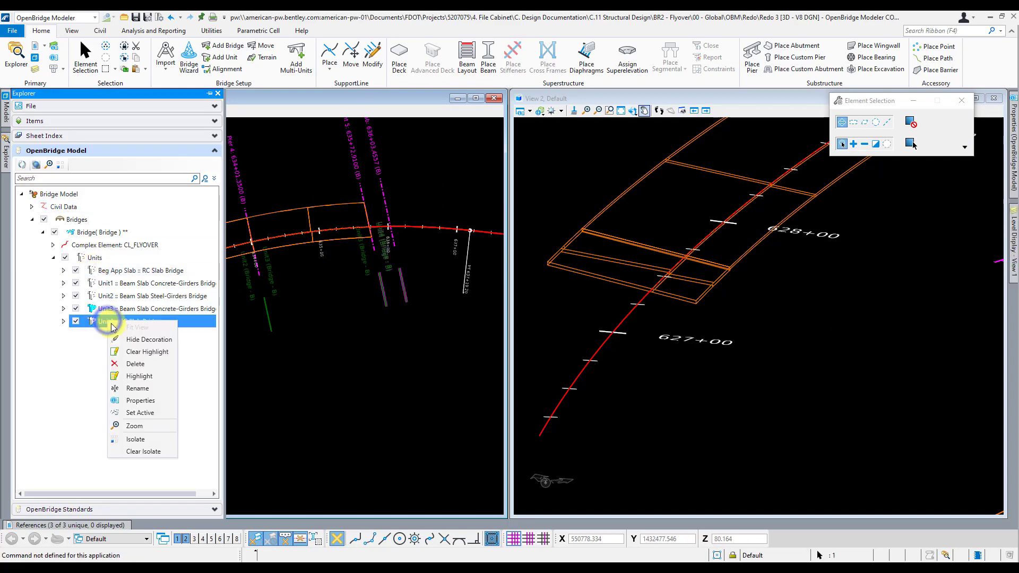
click(144, 412)
Step: Start a constrained TEST template deck between the End Bent 5 and end approach slab support lines
click(399, 56)
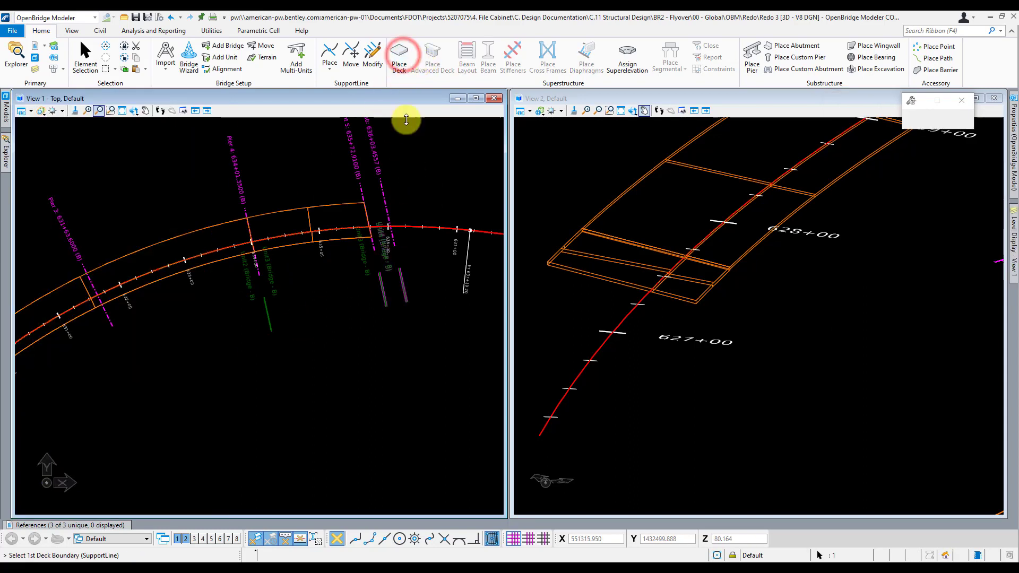
click(363, 188)
click(383, 185)
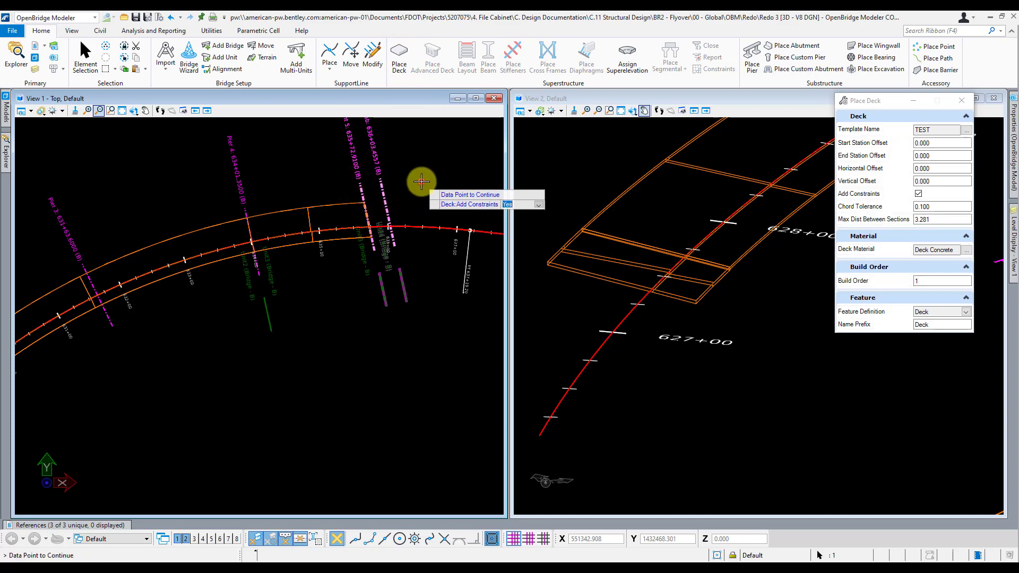
click(421, 182)
Step: Activate the Thickness variable with a section from End Bent 5, start and end values -1, and place the approach slab deck
click(144, 372)
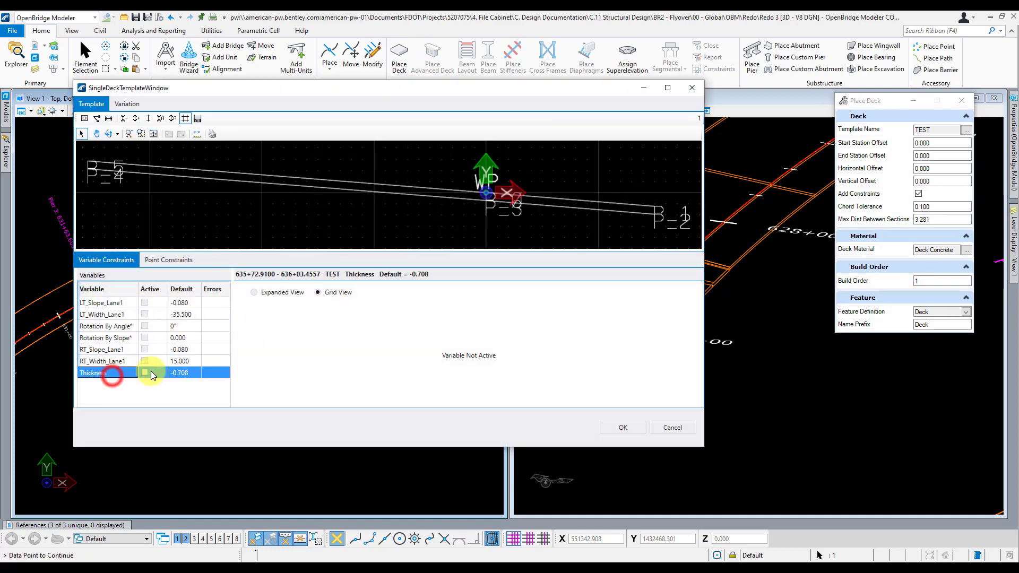
click(571, 315)
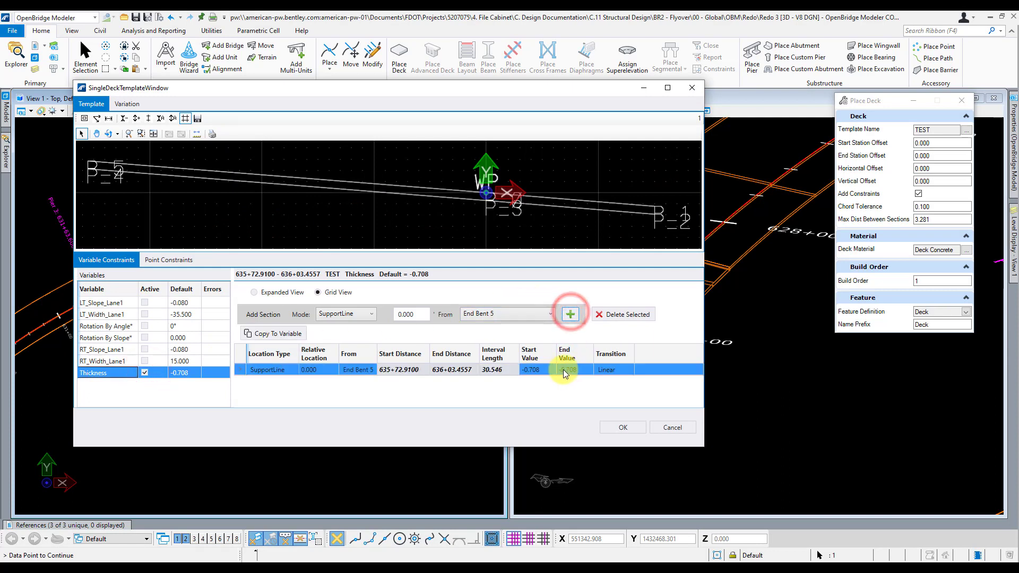
click(549, 370)
text(-1)
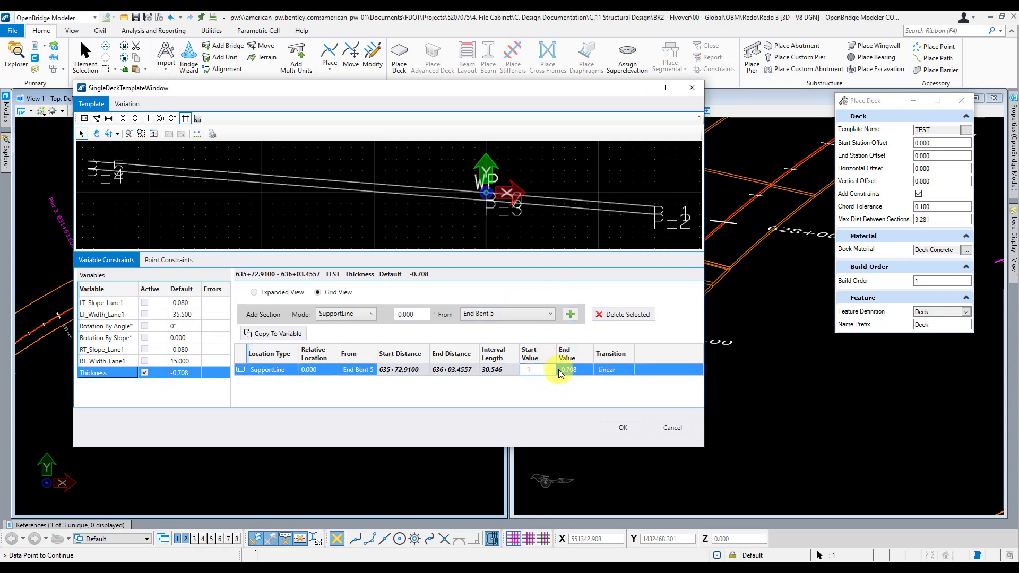
click(584, 367)
text(-1)
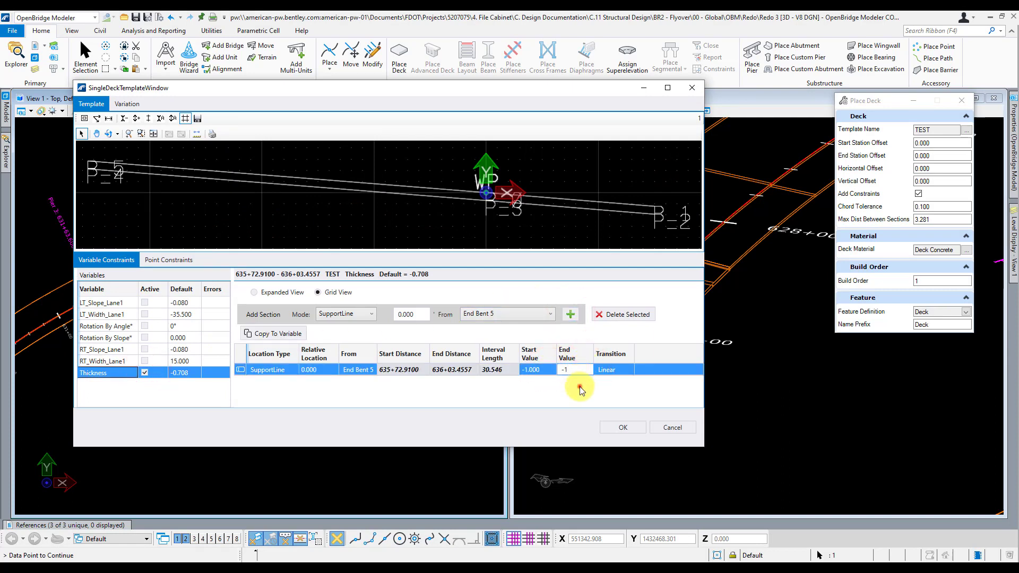
click(623, 427)
right_click(461, 188)
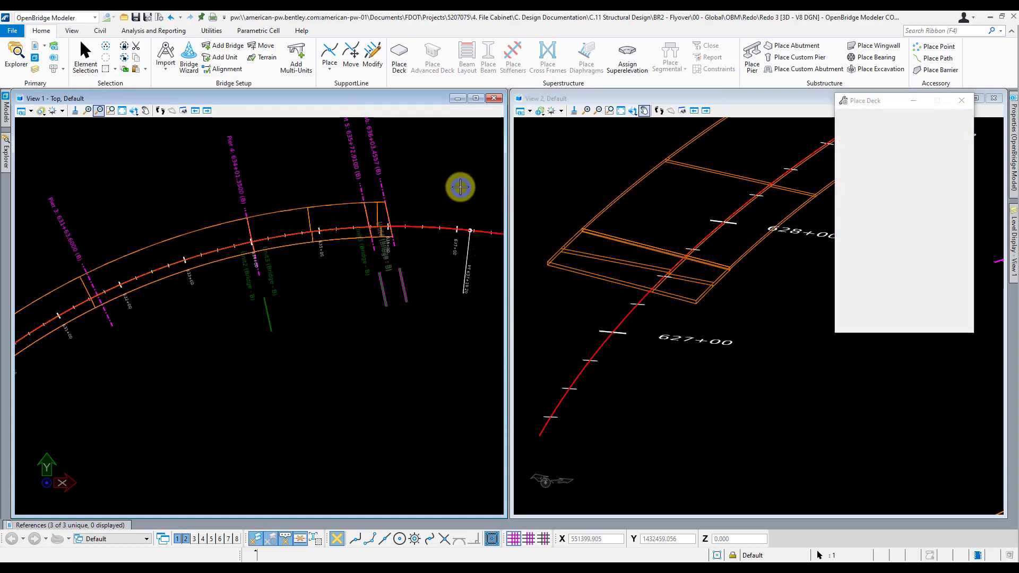
scroll(564, 352, down, 3)
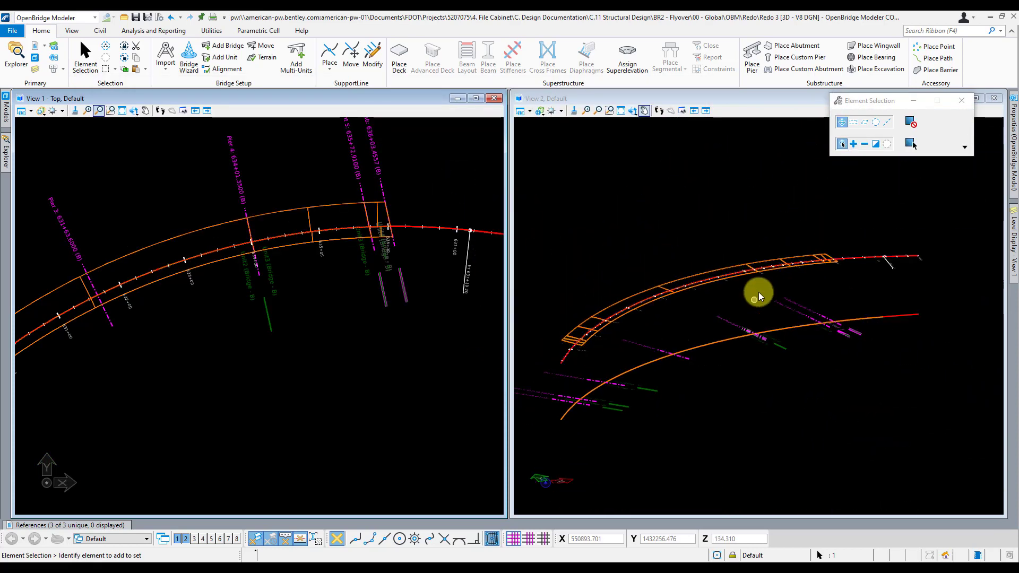
scroll(669, 273, up, 3)
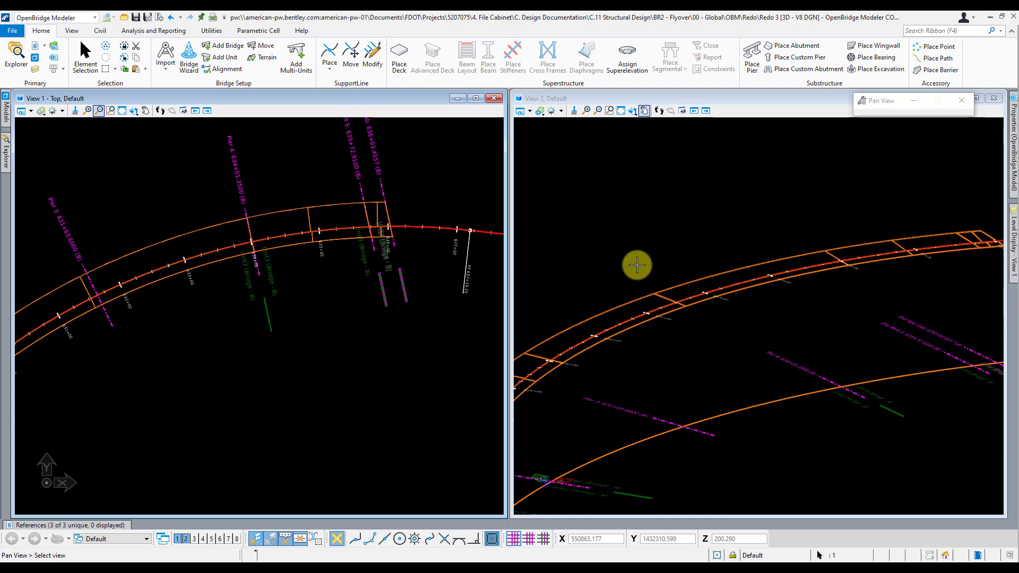
drag(605, 292, 621, 217)
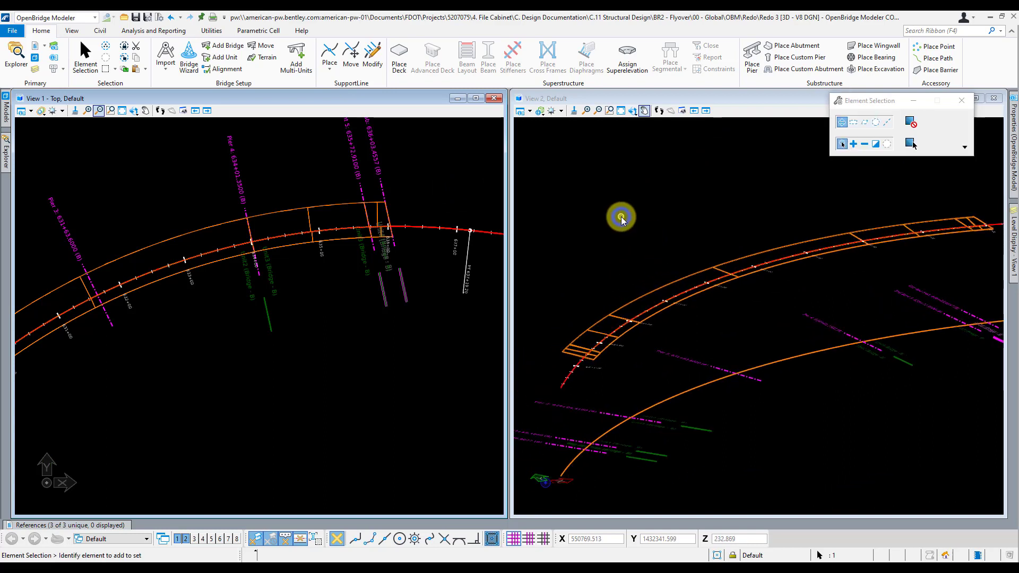